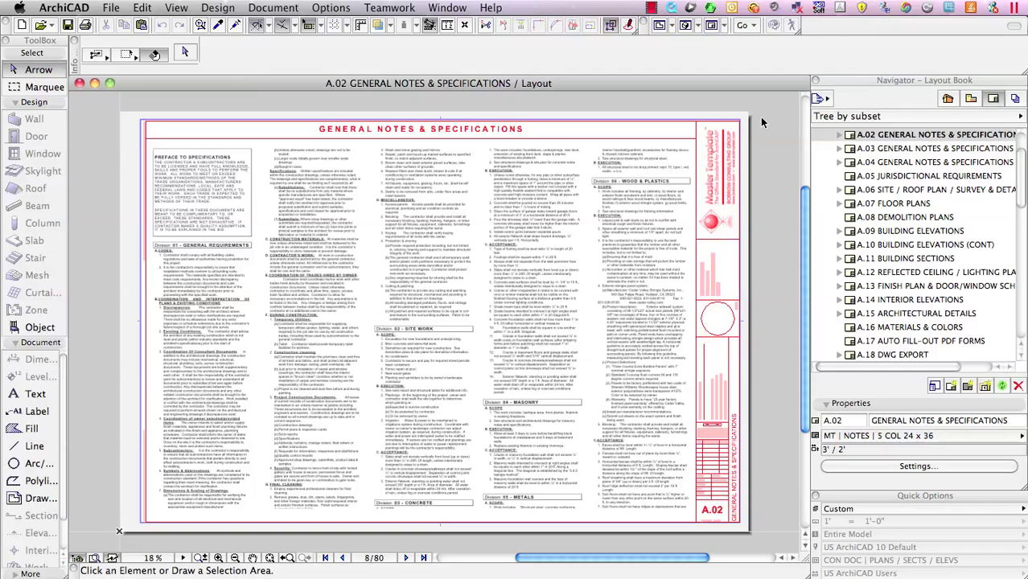
Step: Review sheets A.03 and A.04, then return to A.02 and zoom into its top-left notes
click(910, 149)
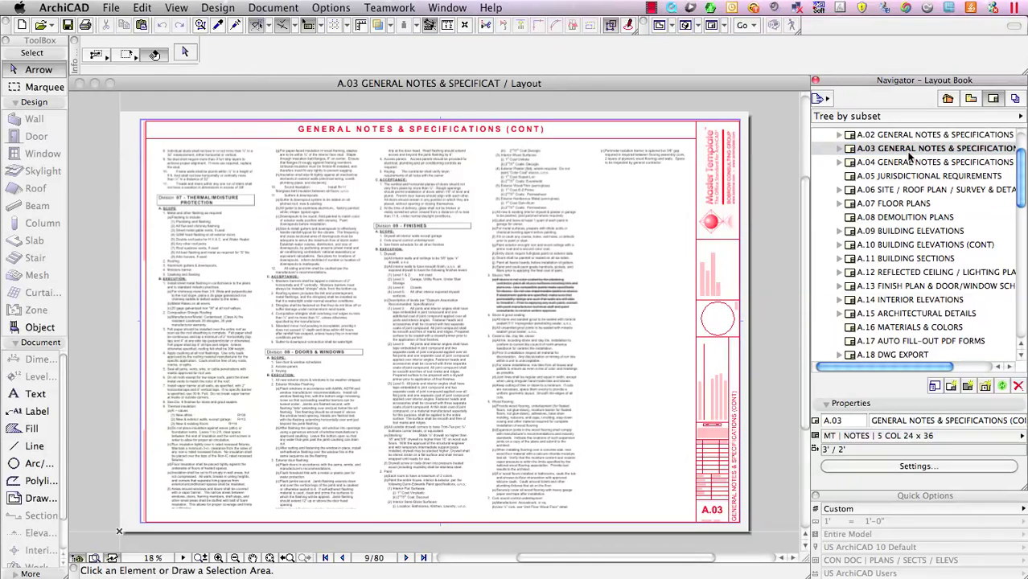
click(910, 162)
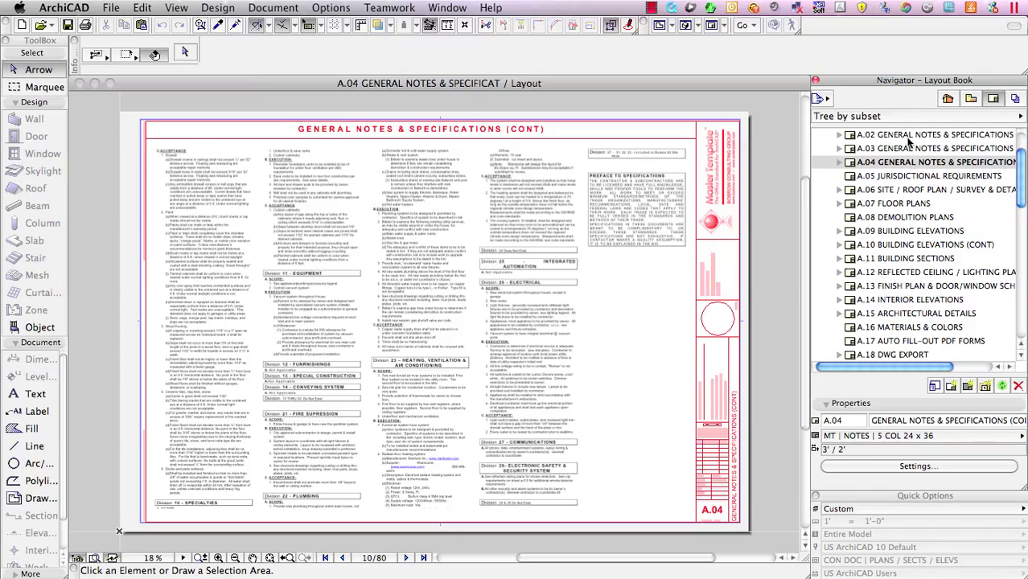
click(909, 137)
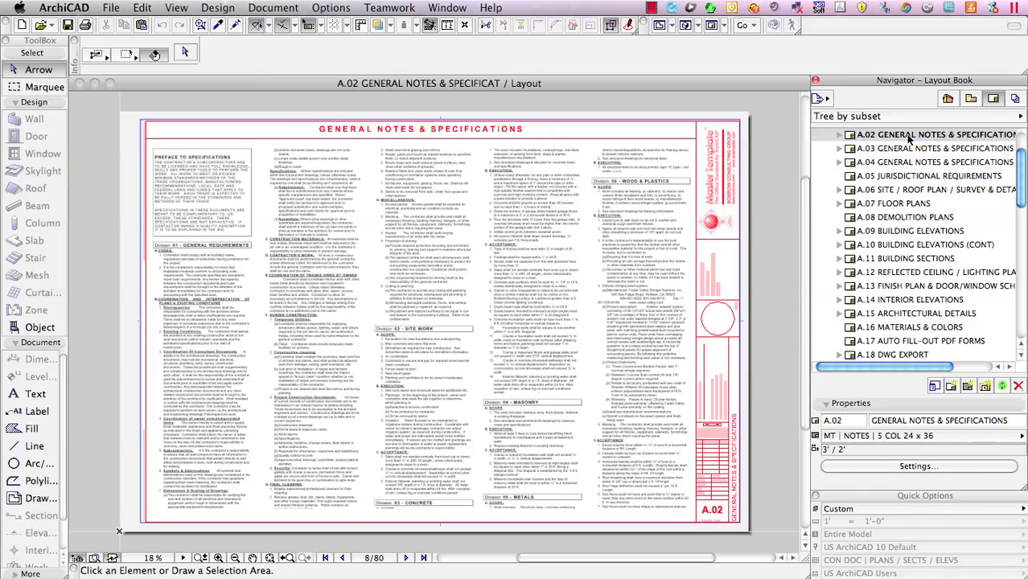
click(217, 557)
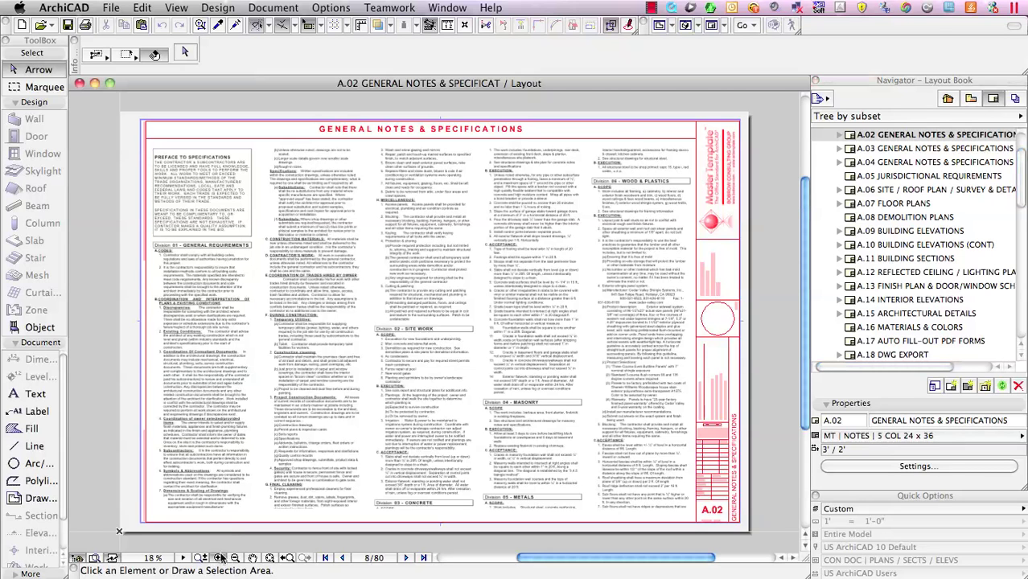
click(142, 140)
click(410, 303)
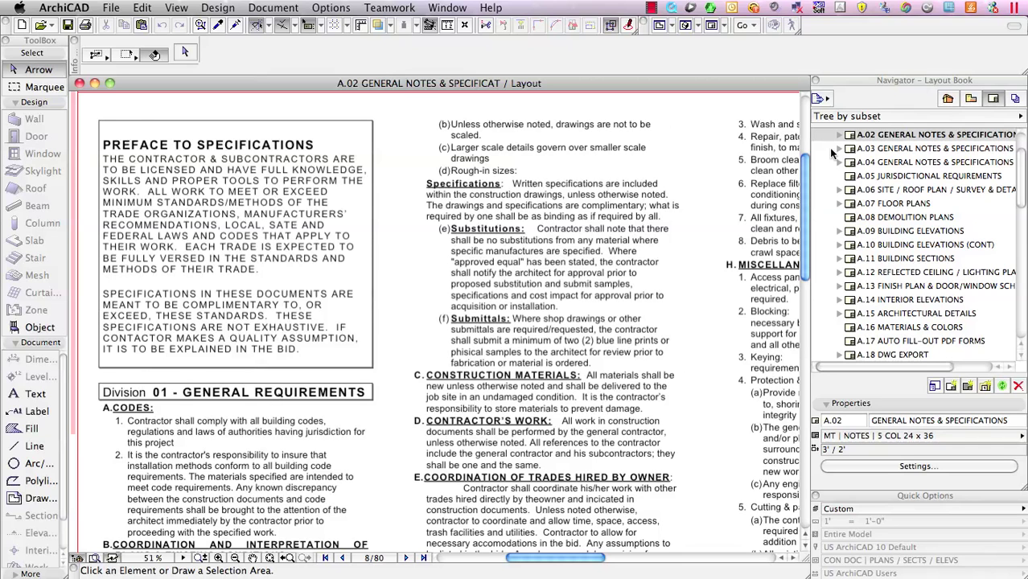
key(super+apostrophe)
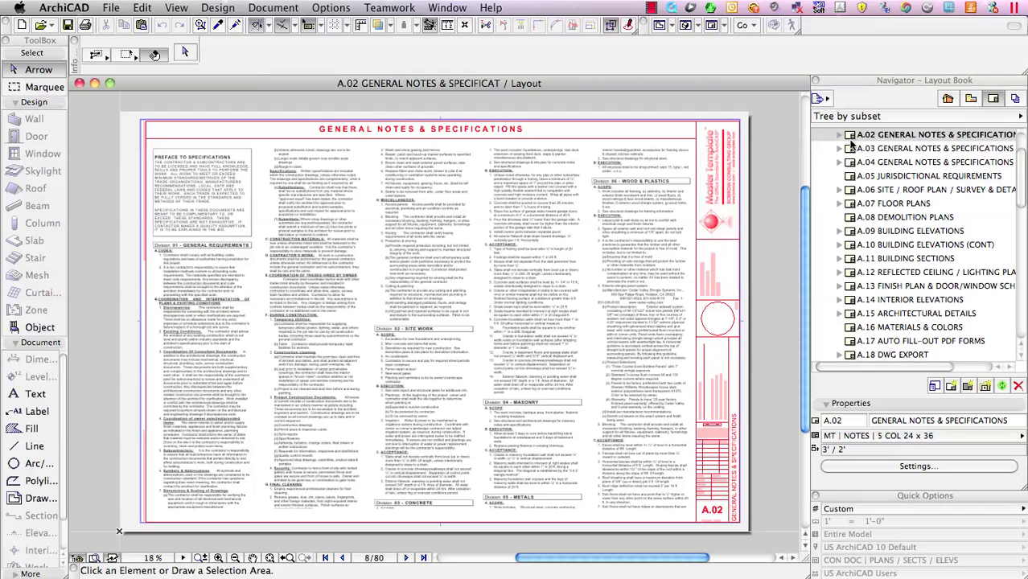
scroll(851, 139, up, 1)
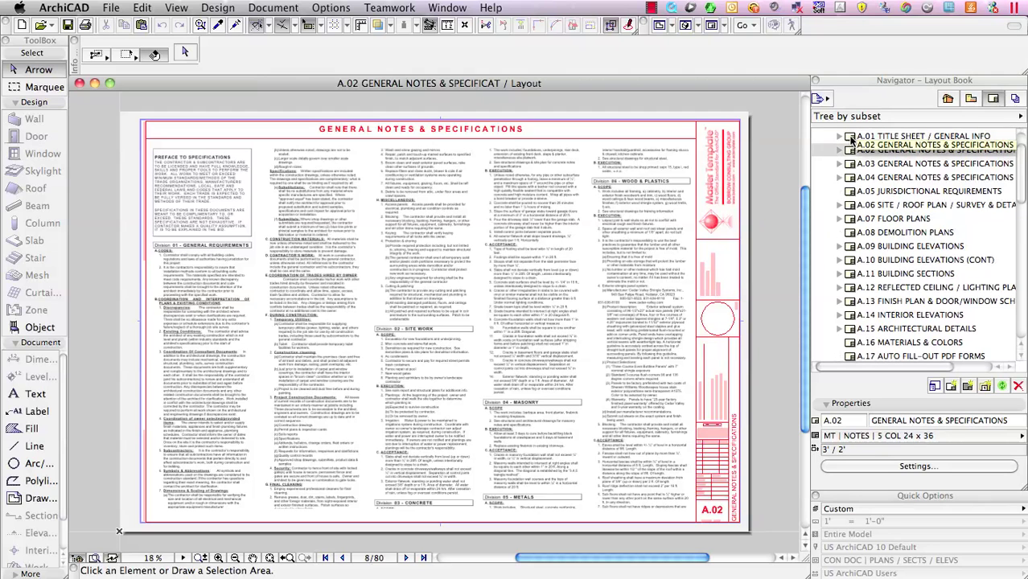
Step: Create a new Layout sheet from the MT | NOTES | 5 COL 24 x 36 master and fit it in the window
right_click(850, 138)
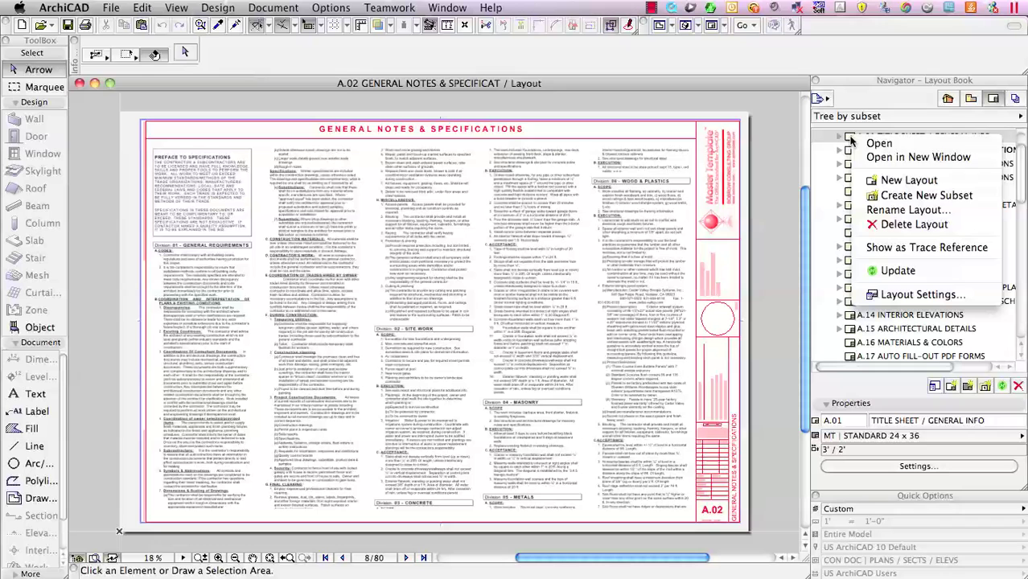
click(901, 180)
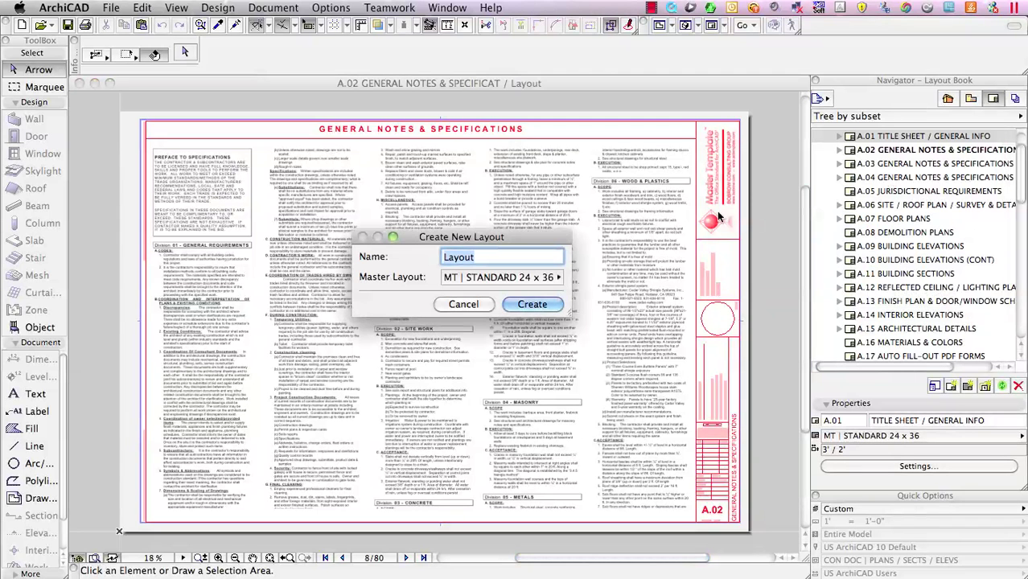
click(547, 276)
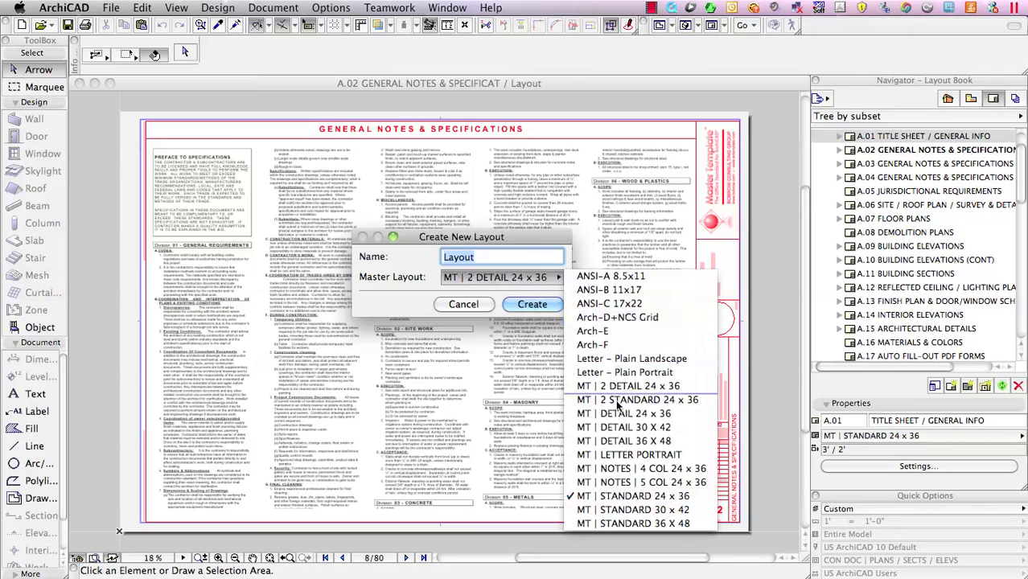
click(640, 482)
click(532, 304)
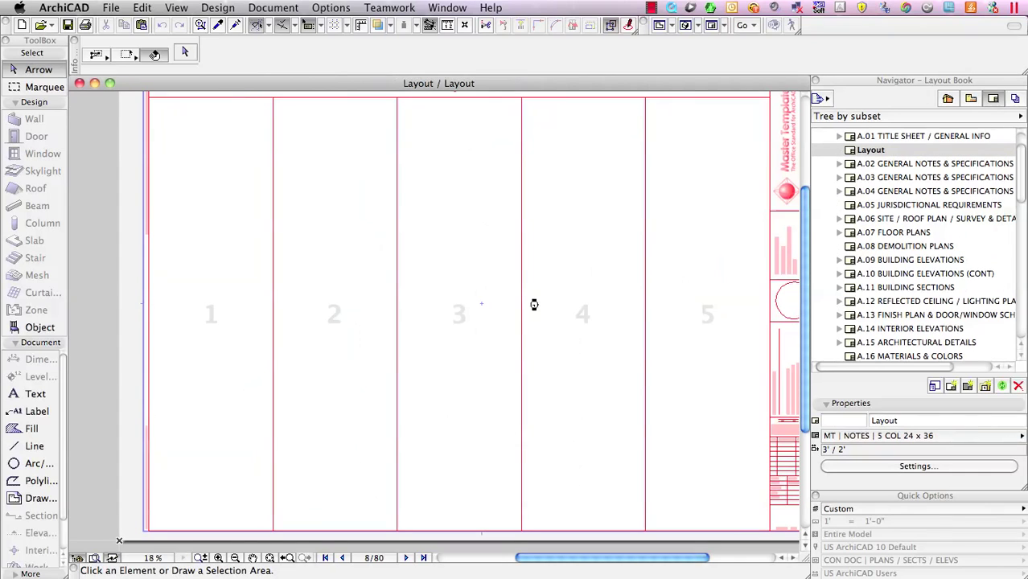
click(269, 558)
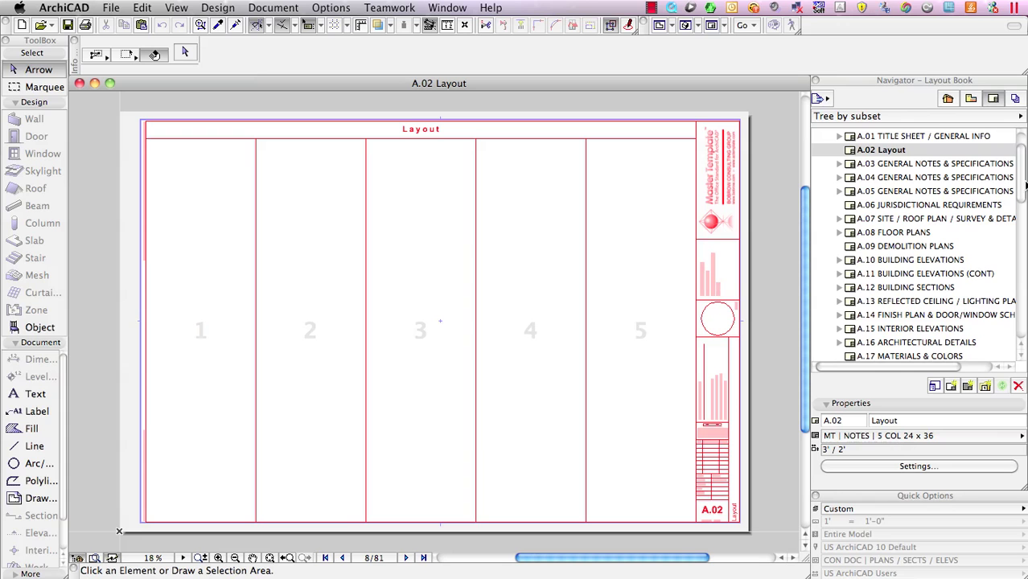
drag(1024, 191, 1022, 305)
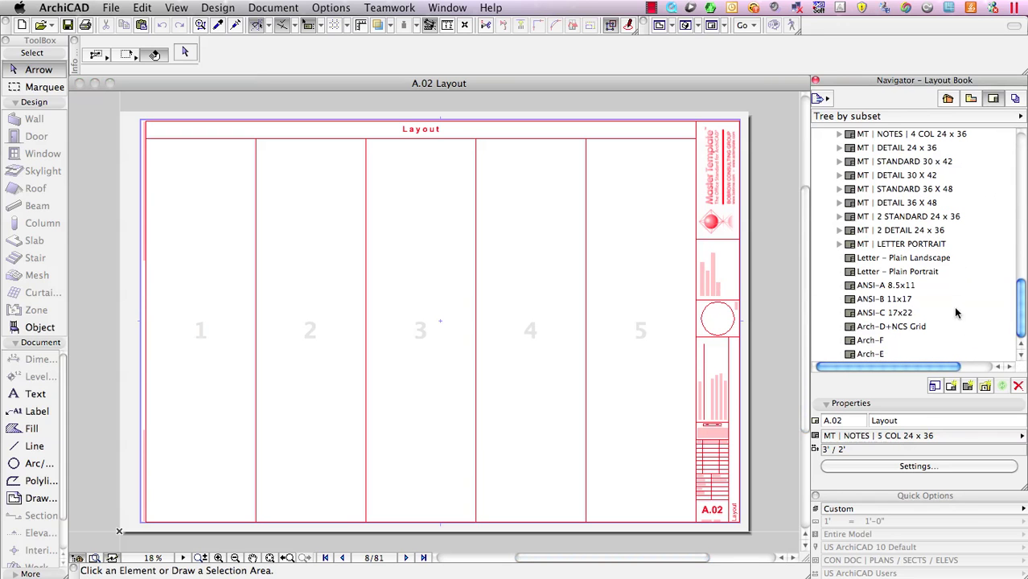
scroll(935, 153, up, 5)
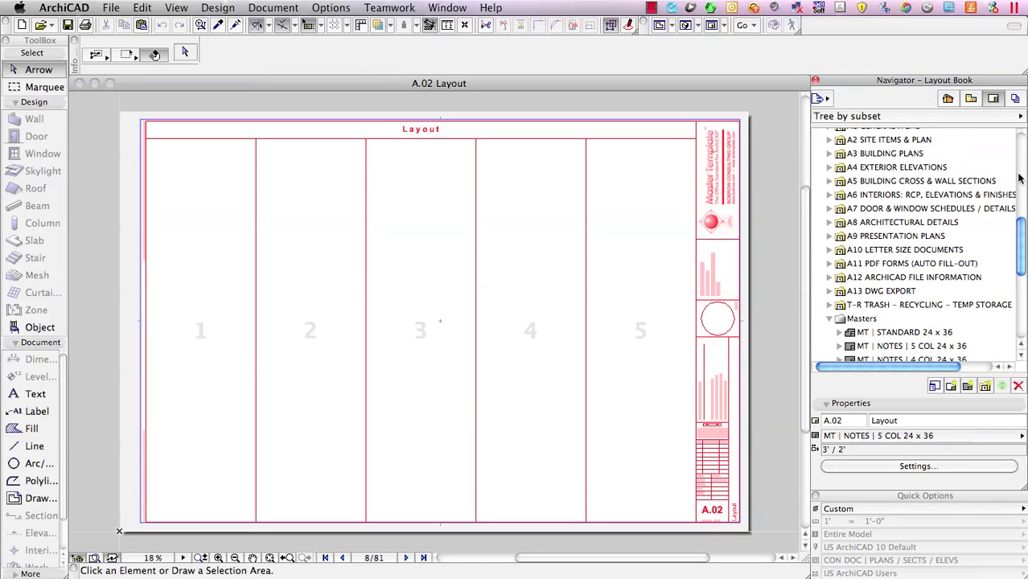
double_click(930, 347)
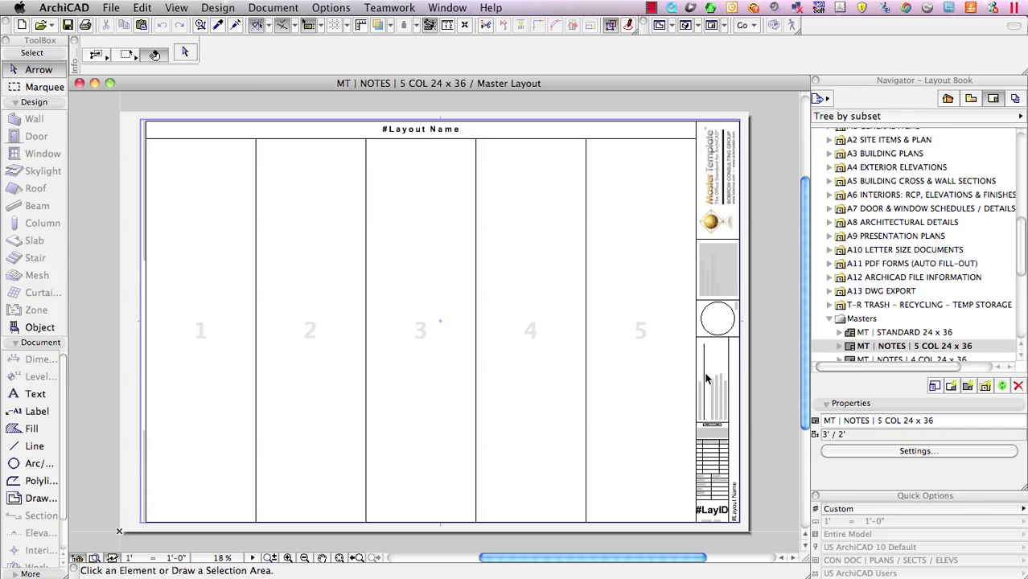
click(863, 451)
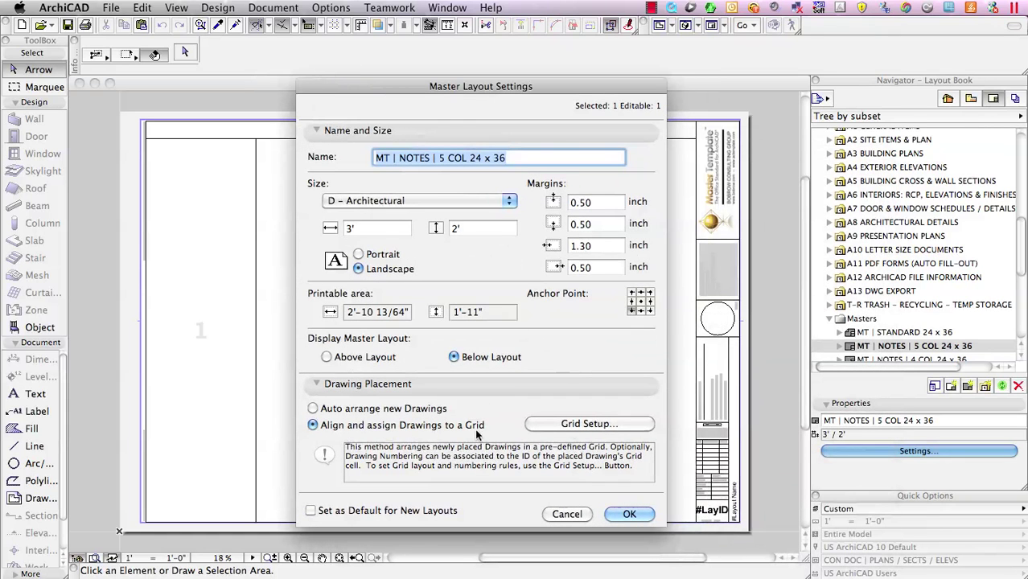
click(576, 429)
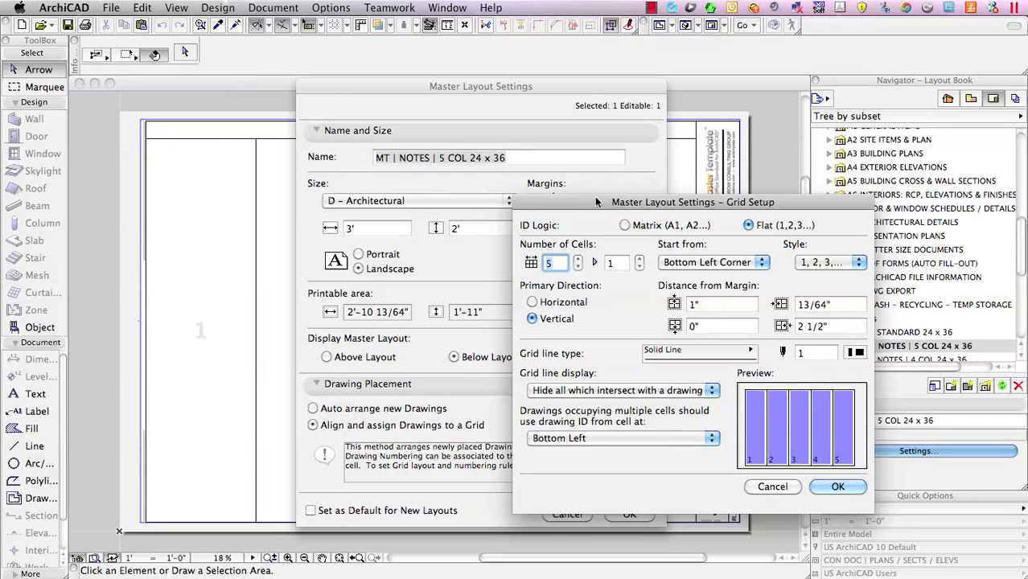
drag(596, 206, 334, 134)
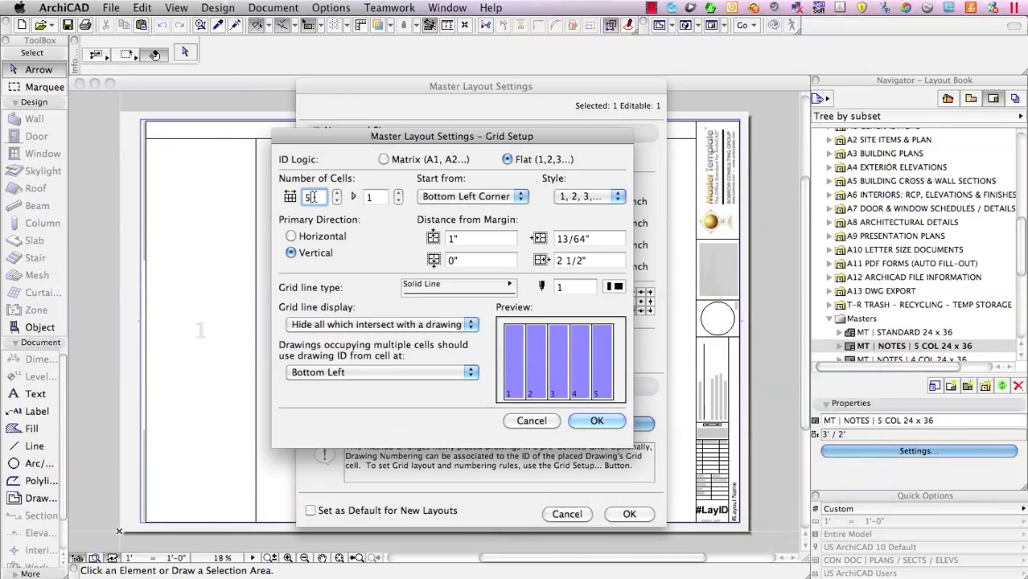
click(376, 198)
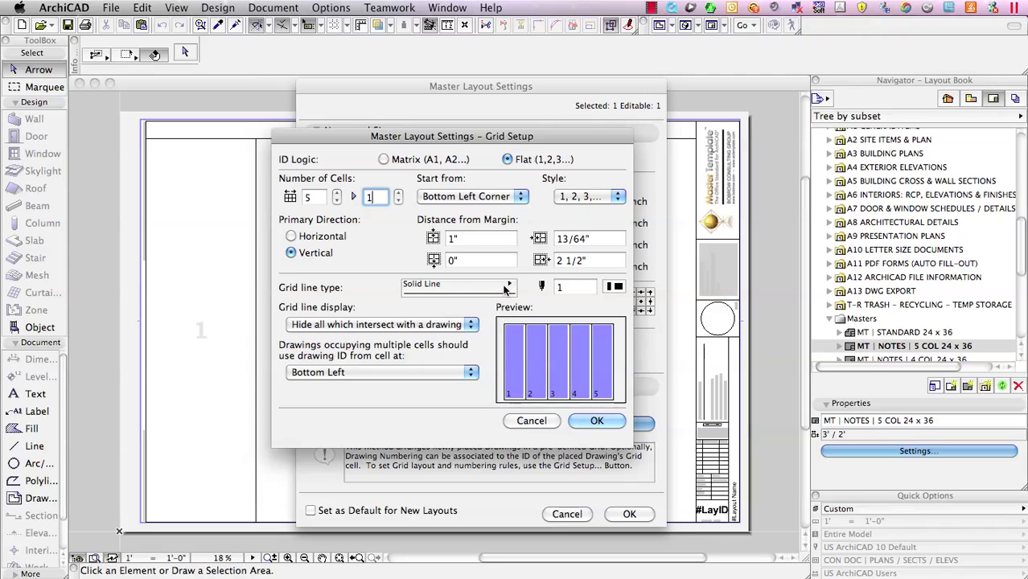
click(592, 260)
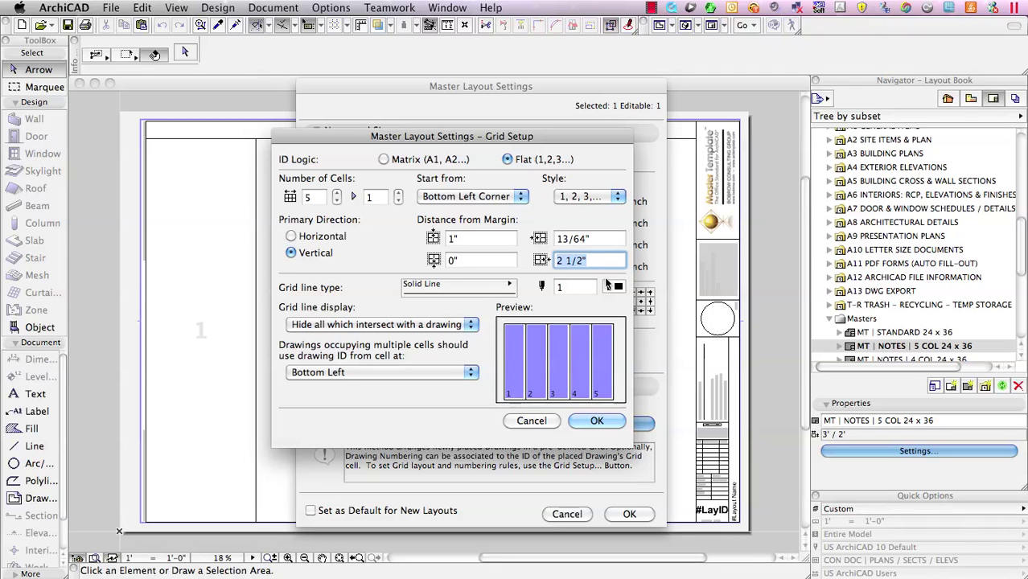
click(537, 424)
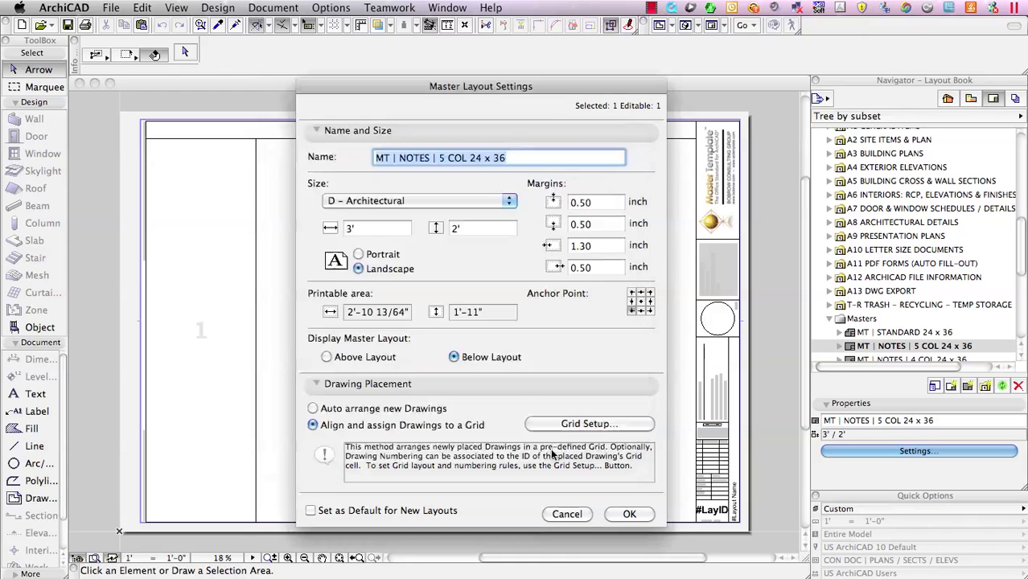
click(568, 514)
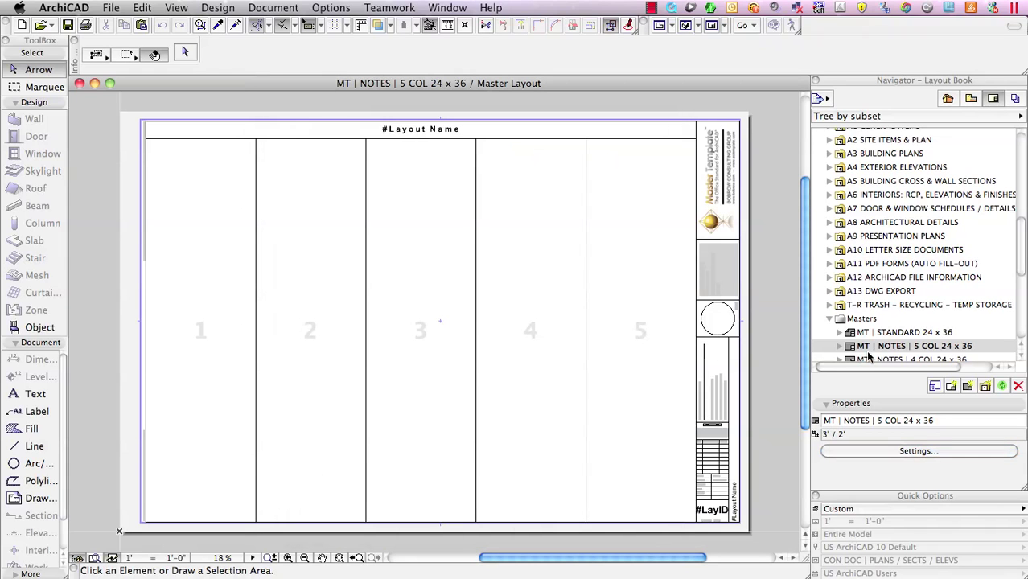
drag(1017, 244, 1019, 150)
double_click(893, 192)
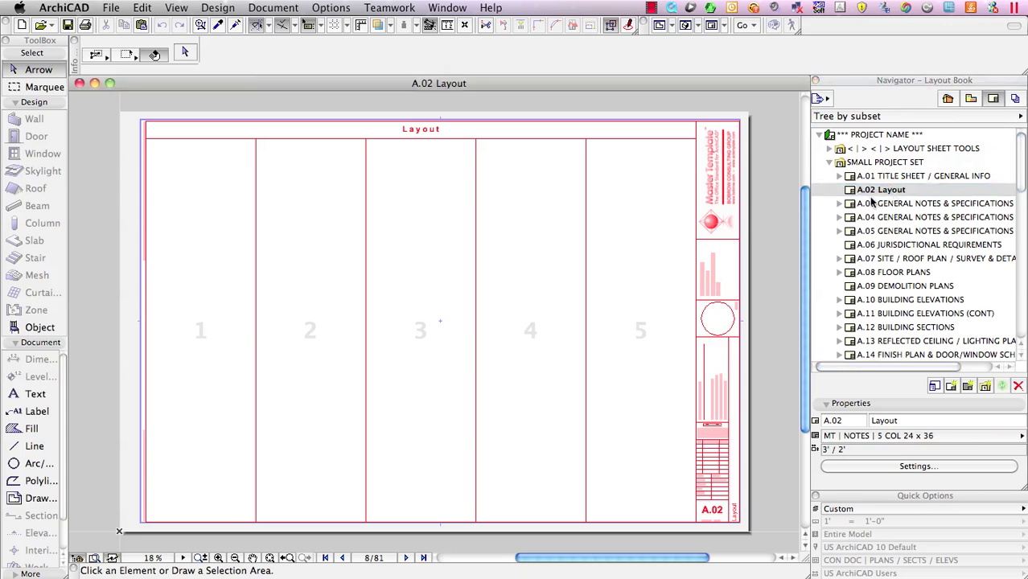
Step: Zoom into the top-left columns and draw an Arial 18 pt text frame across the first column
click(36, 394)
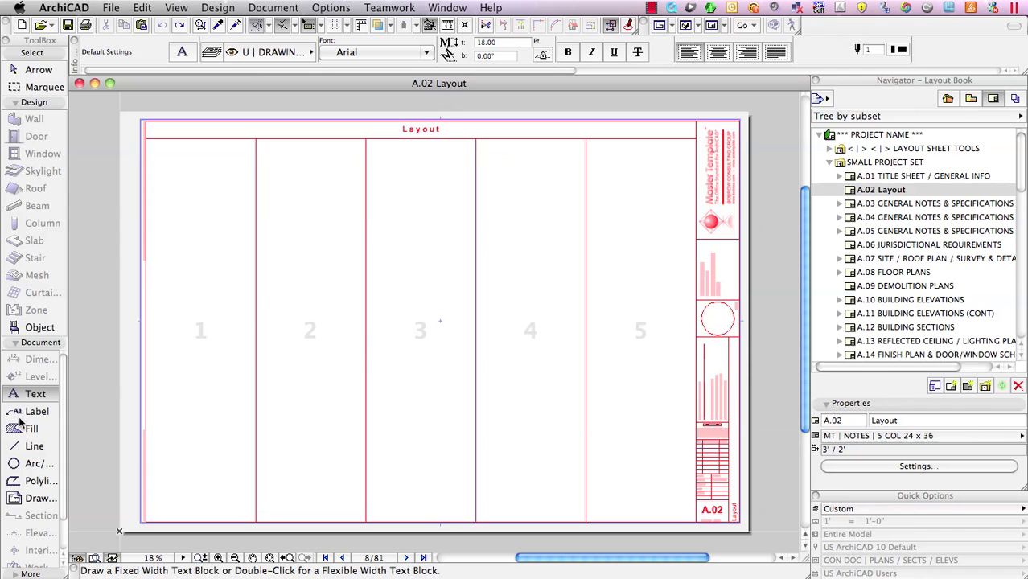
click(27, 396)
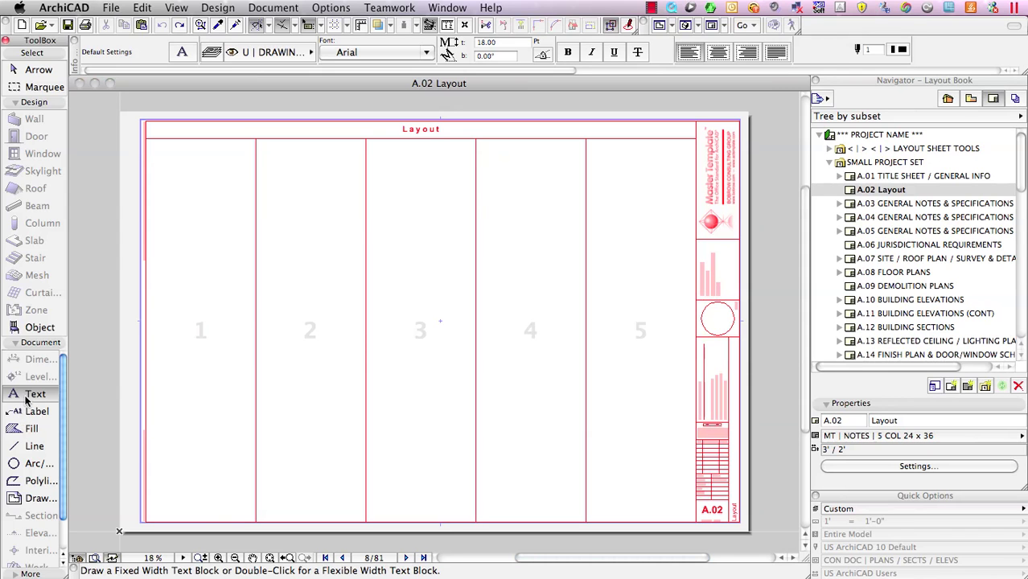
click(218, 557)
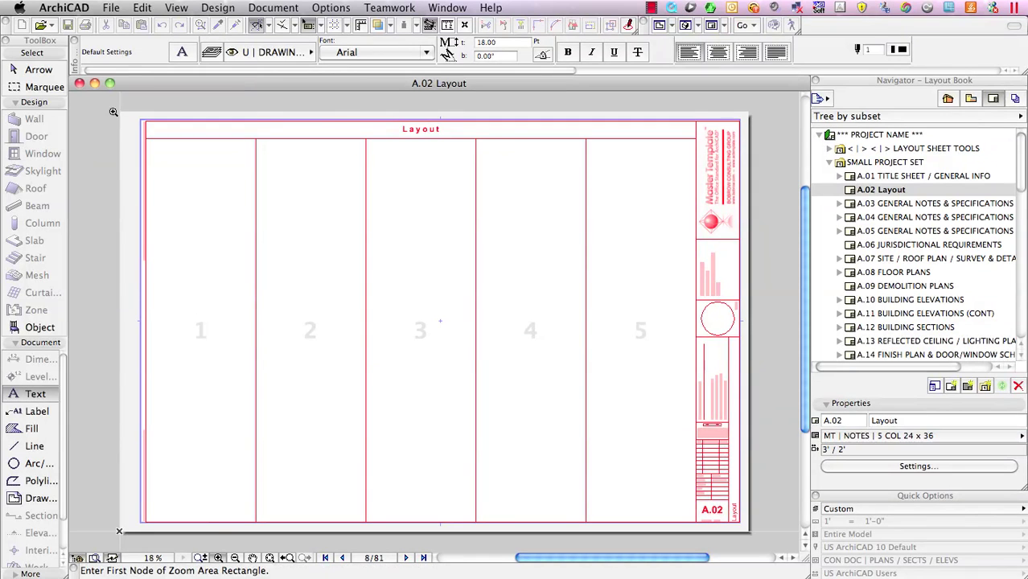
click(109, 109)
click(344, 321)
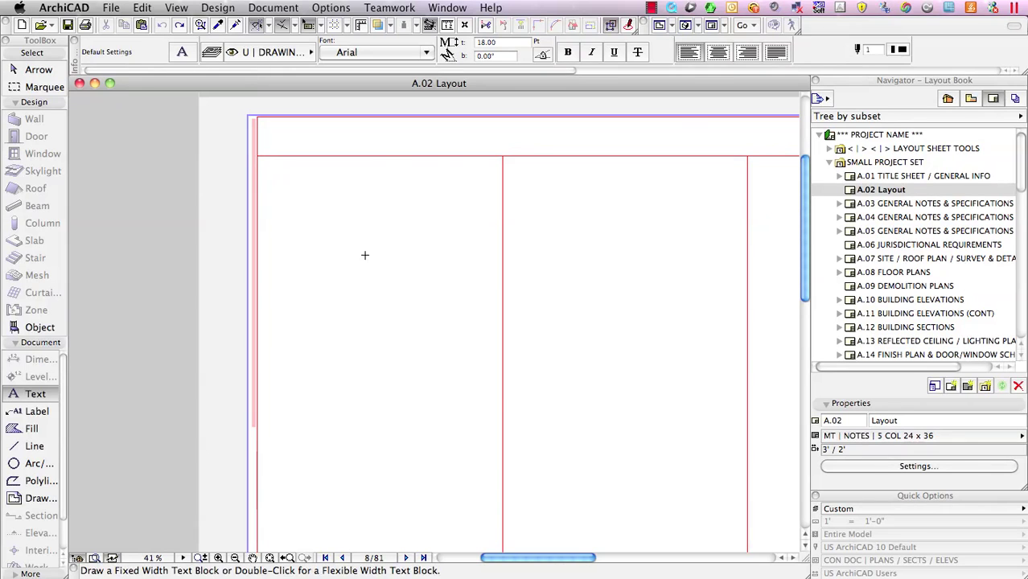
click(262, 164)
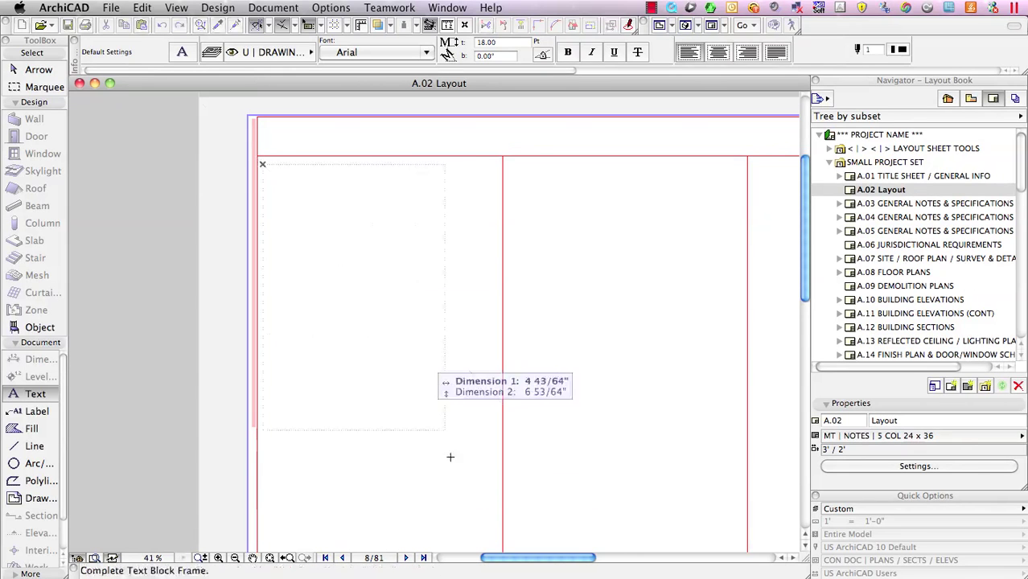
click(493, 534)
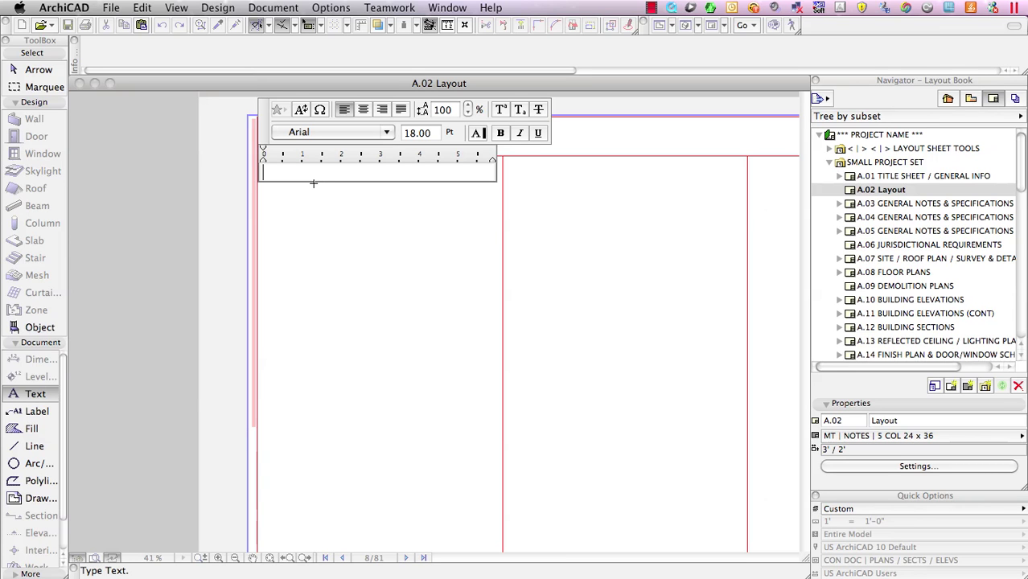
Step: Type the heading 'PREFACE TO SPECIFICATIONS' and format it 24 pt bold
text(PREFACE TO SPECIFICA)
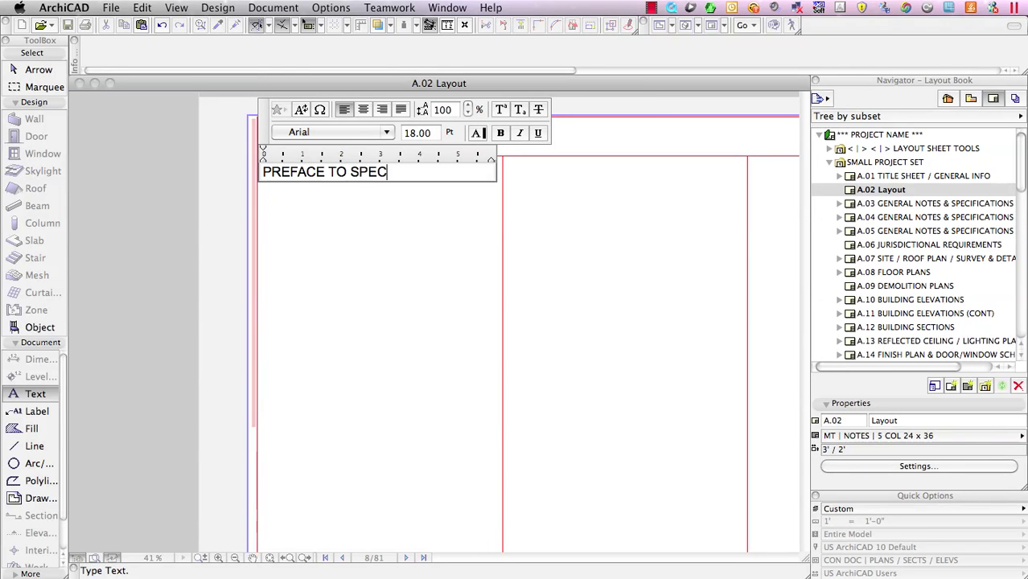
text(TIONS)
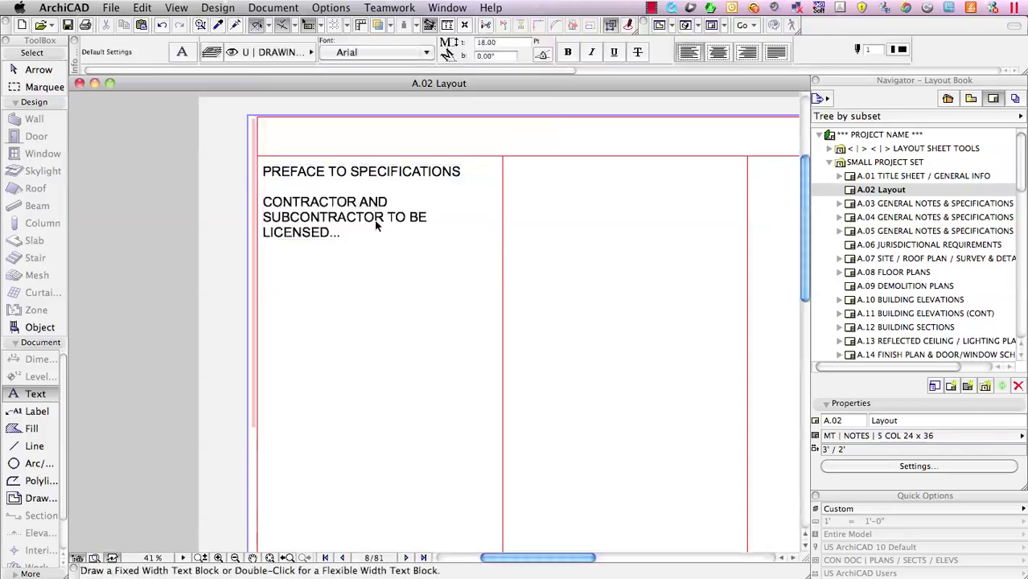
click(484, 234)
double_click(417, 219)
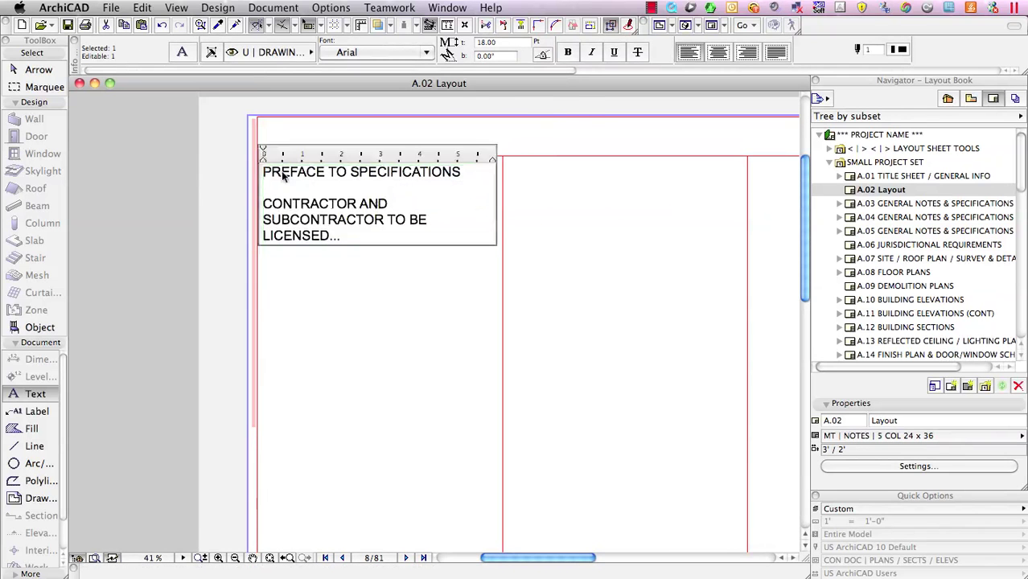
drag(261, 172, 489, 176)
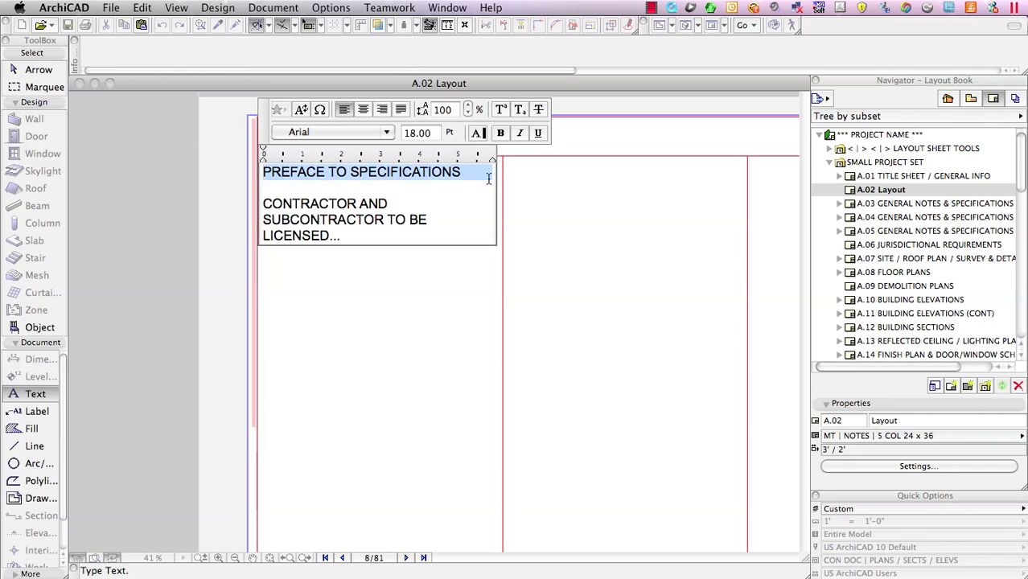
click(432, 135)
text(24)
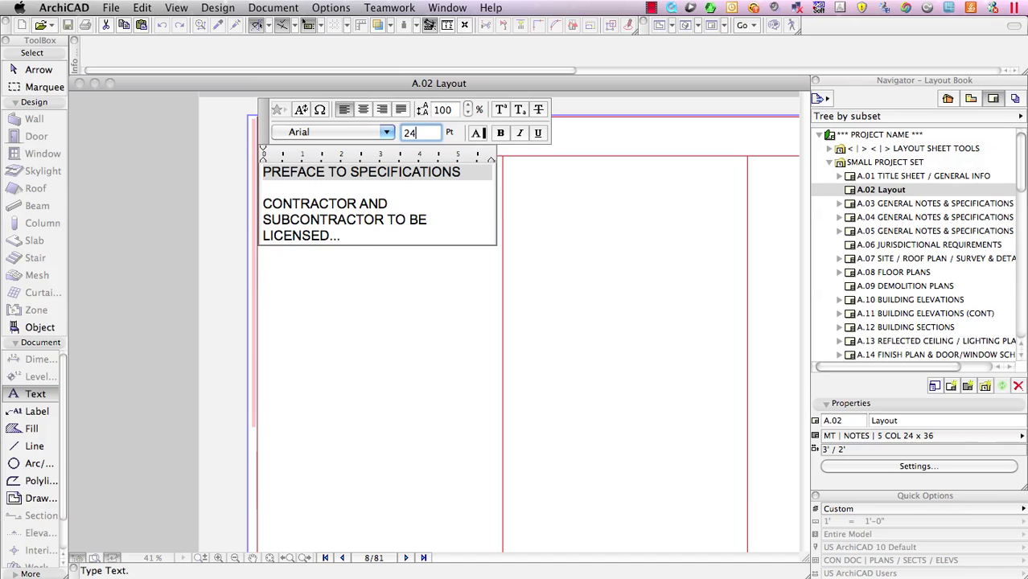
key(Return)
click(500, 134)
Step: Give the contractor licensing paragraph a 1/2 inch hanging indent and finish editing
click(351, 268)
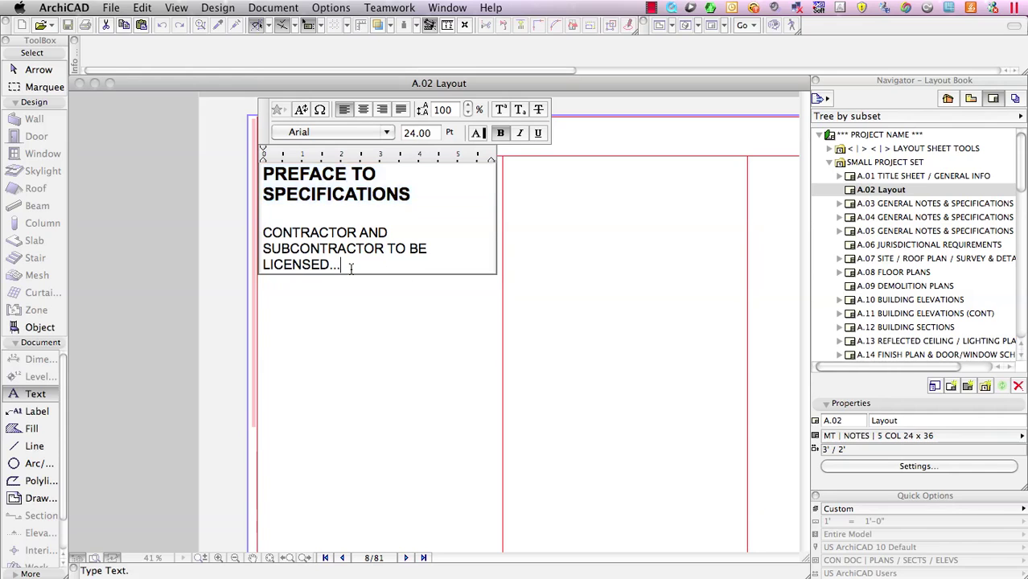
drag(264, 232, 351, 272)
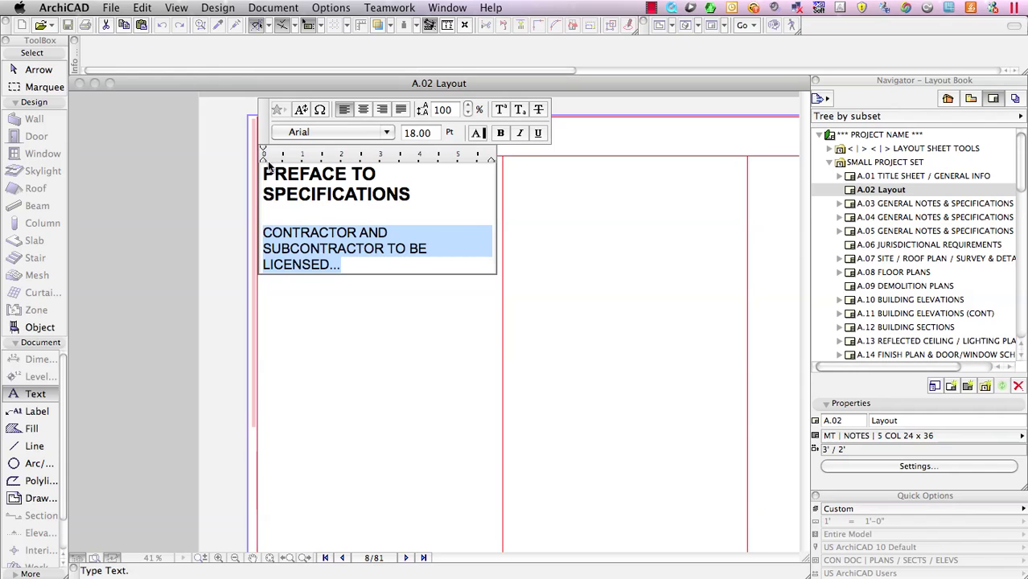
drag(264, 161, 282, 162)
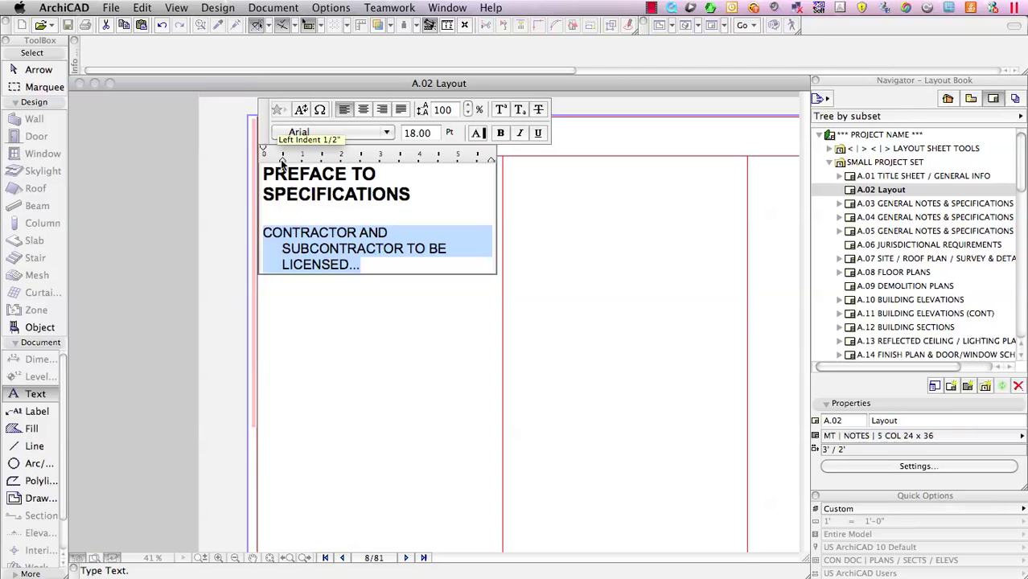
click(339, 308)
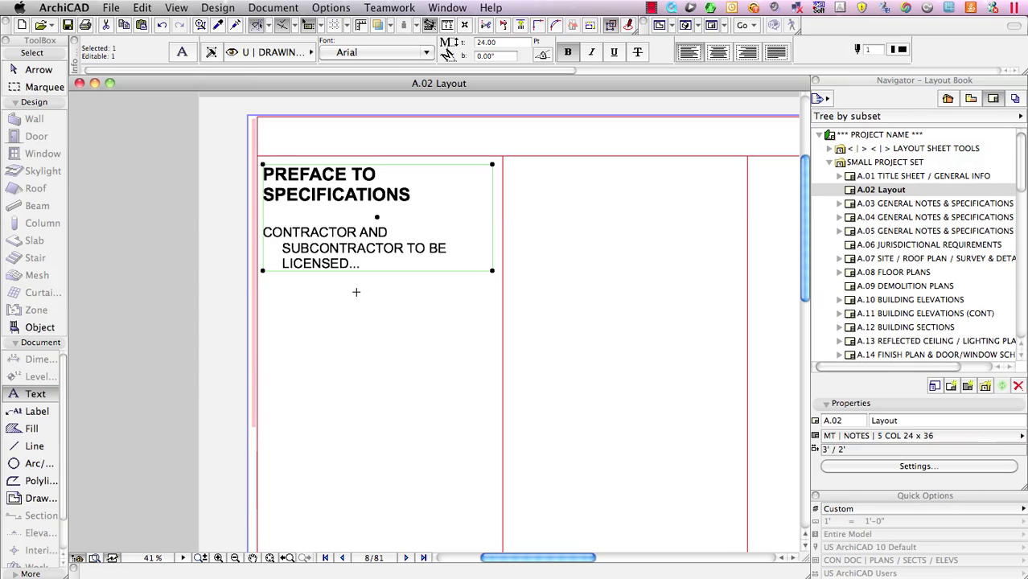
Step: Deselect the notes text block and switch to Master Specifications.docx in Word
key(Escape)
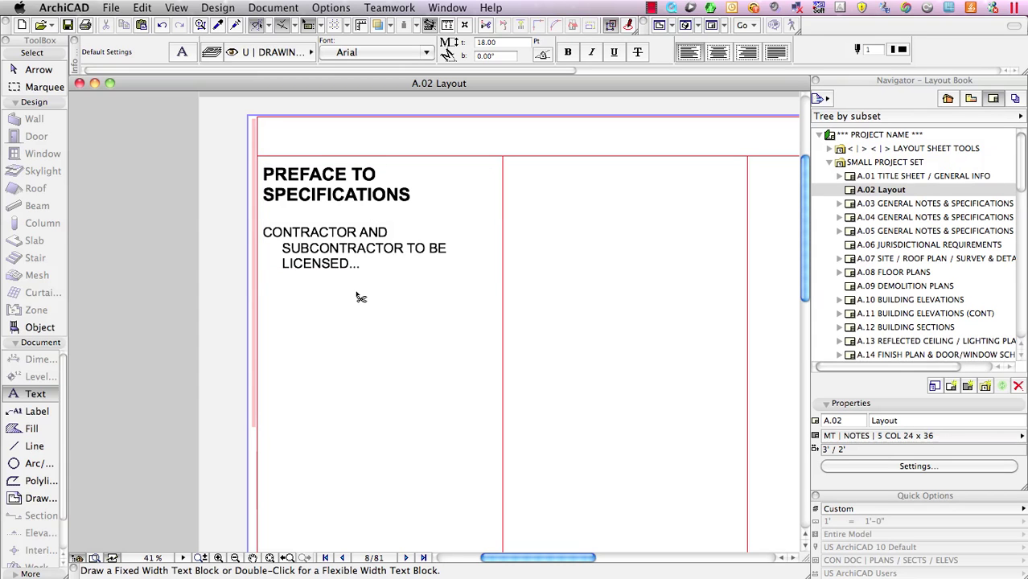
key(super+Tab)
key(super+Tab)
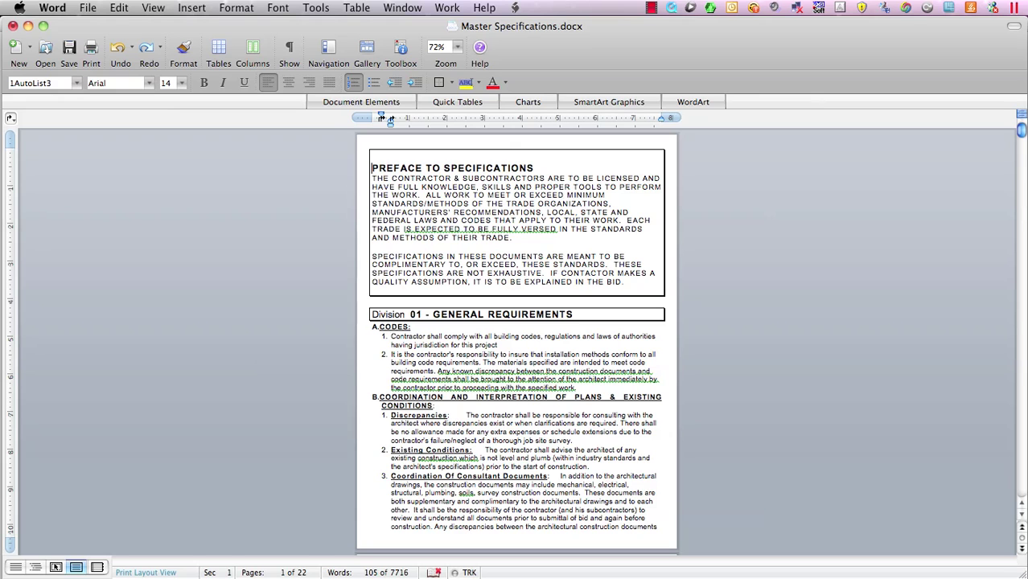
Step: Extend the Word selection from the preface through the Division 01 General Requirements items
key(shift+Down)
key(shift+Down)
key(shift+Down)
key(shift+Down)
key(shift+Down)
key(shift+Down)
key(shift+Down)
key(shift+Down)
key(shift+Down)
key(shift+Down)
key(shift+Down)
key(shift+Down)
key(shift+Down)
key(shift+Down)
key(shift+Down)
key(shift+Down)
key(shift+Down)
key(shift+Down)
key(shift+Down)
key(shift+Down)
key(shift+Down)
key(shift+Down)
key(shift+Down)
key(shift+Down)
key(shift+Down)
key(shift+Down)
key(shift+Down)
key(shift+Down)
key(shift+Down)
key(shift+Down)
key(shift+Down)
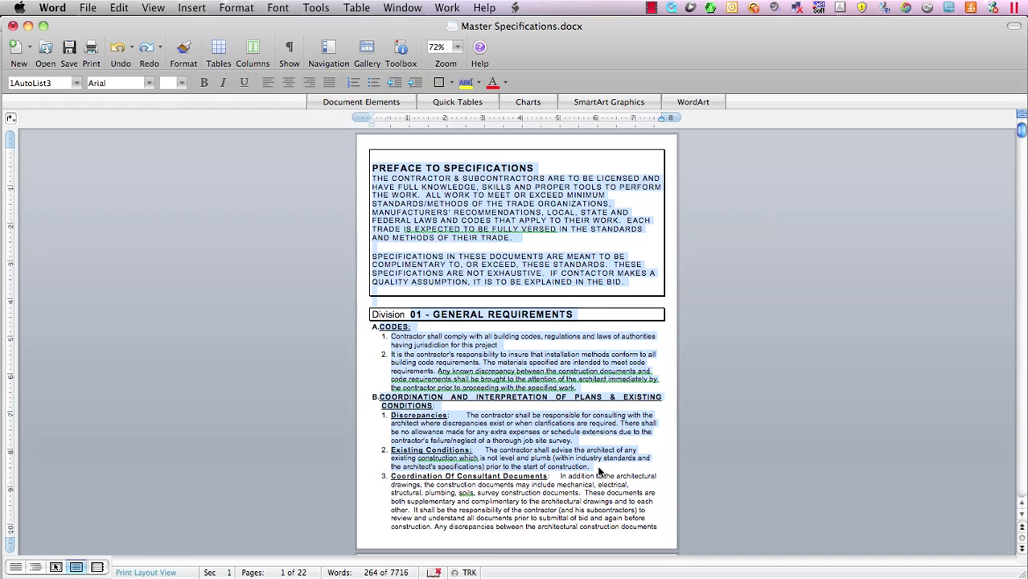
Step: Paste the copied specification text on a new line below the licensing paragraph in ArchiCAD
key(super+Tab)
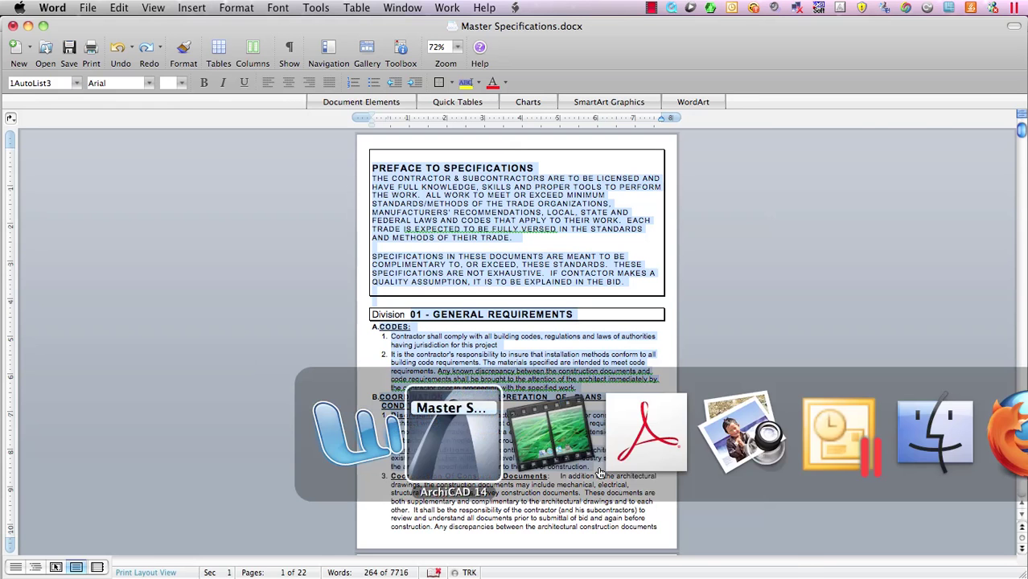
double_click(369, 264)
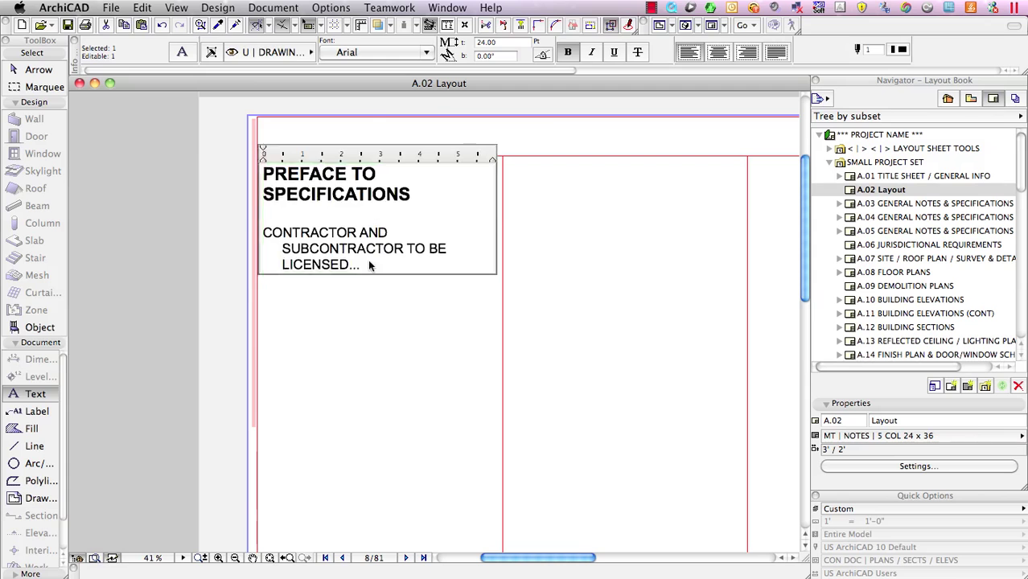
key(Return)
key(super+v)
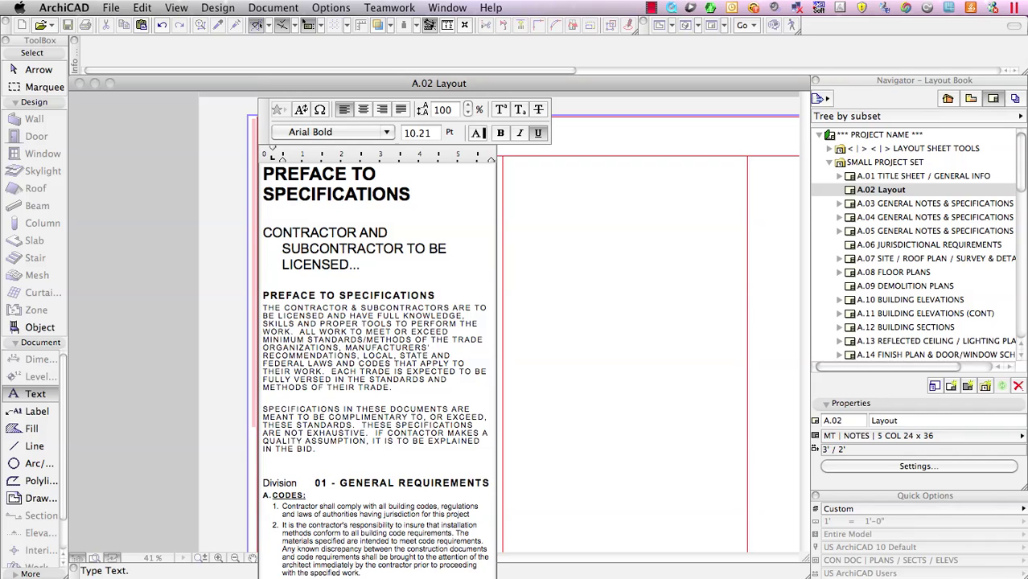
click(120, 259)
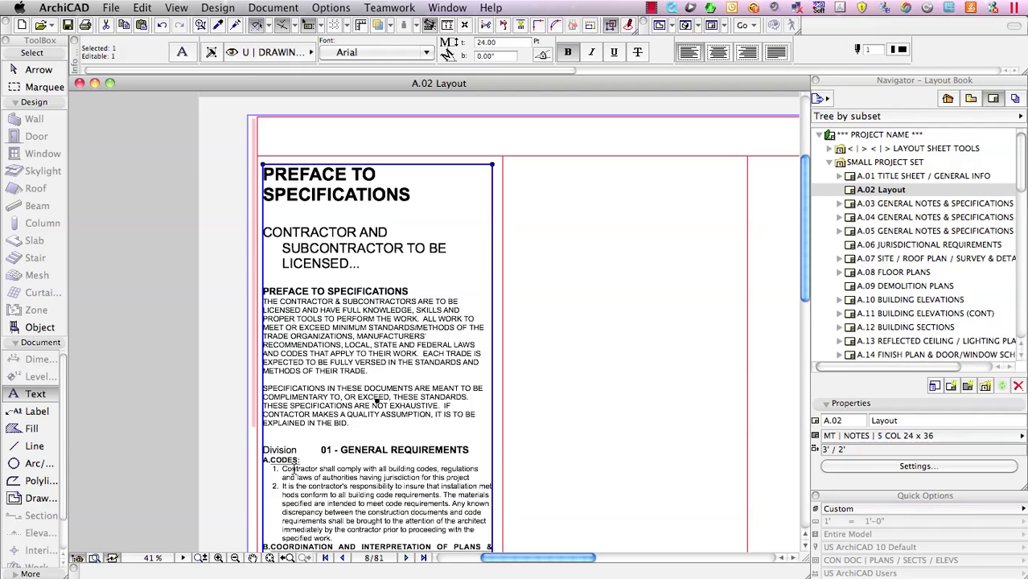
Step: Reselect the notes text block for editing with the caret at list item 1
key(Escape)
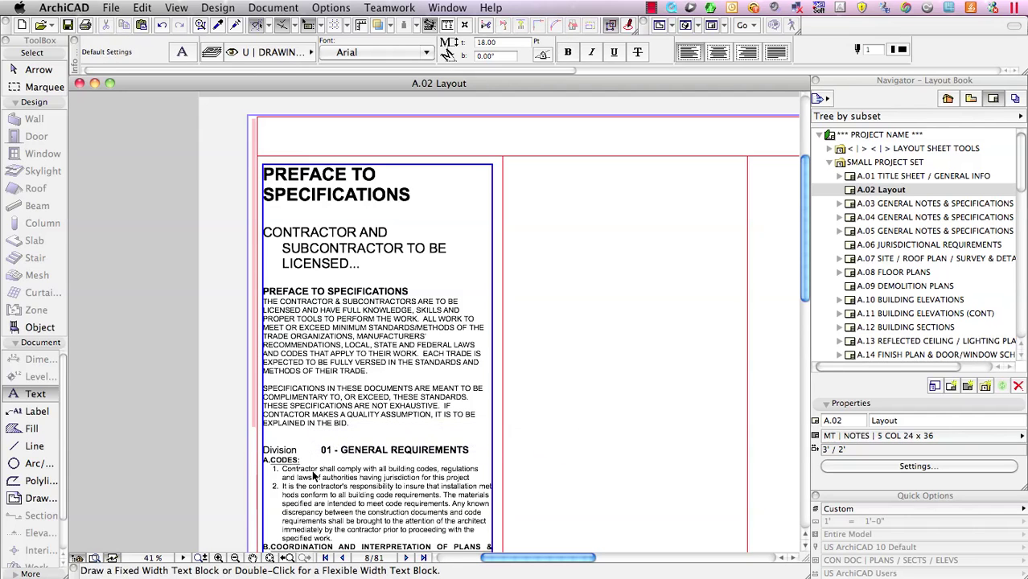
shift+click(314, 478)
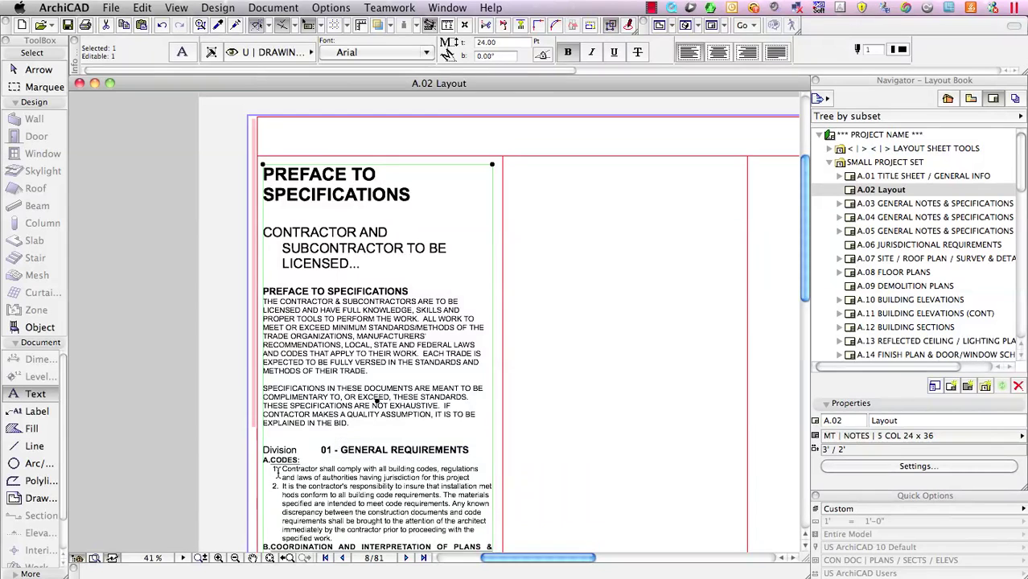
double_click(276, 471)
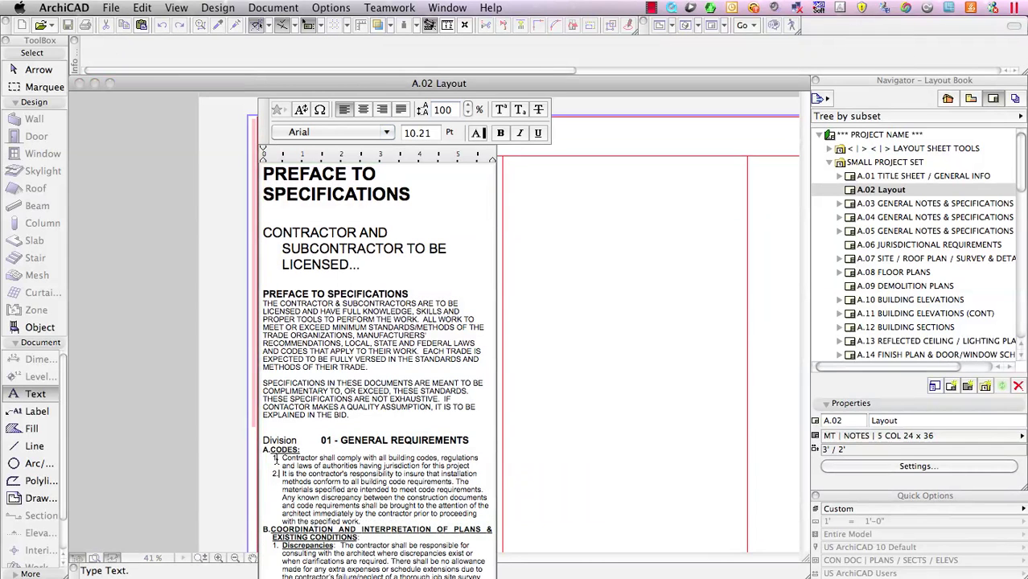
click(275, 458)
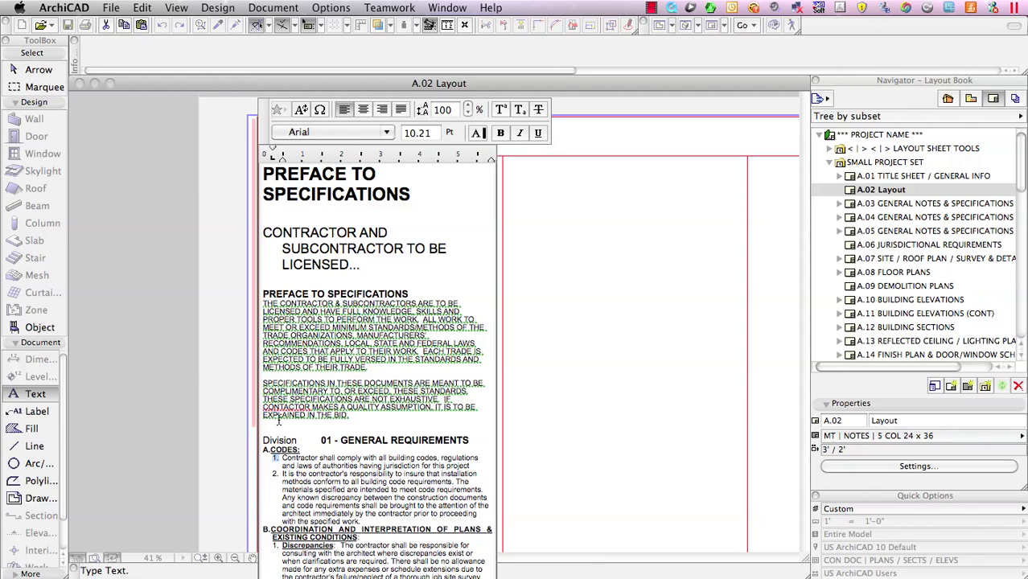
Step: Close the text editor, leaving the preface and Division 01 notes on sheet A.02
click(171, 358)
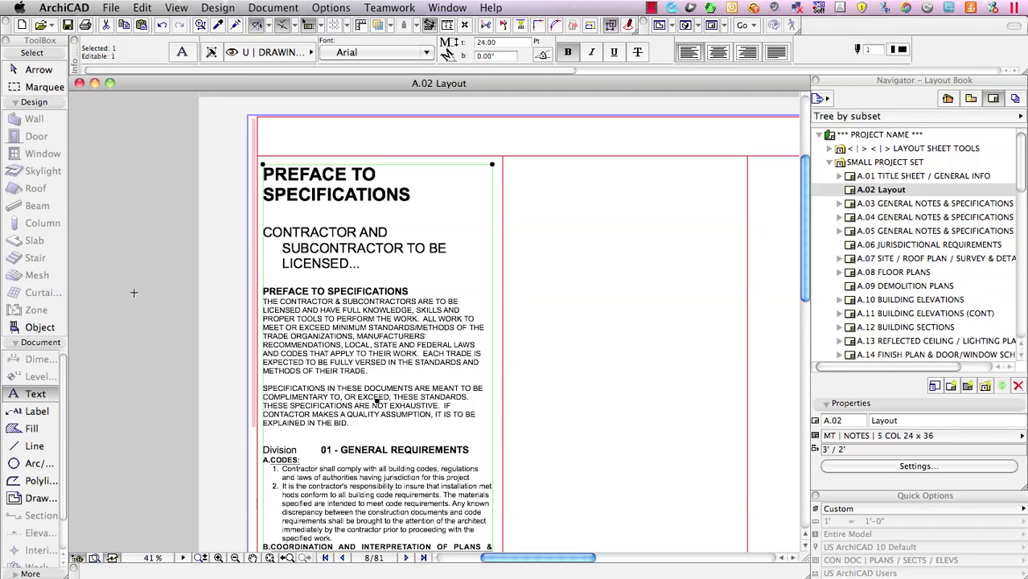
Step: In Word, clear the selection and show the Paper Size list in File > Page Setup
key(super+Tab)
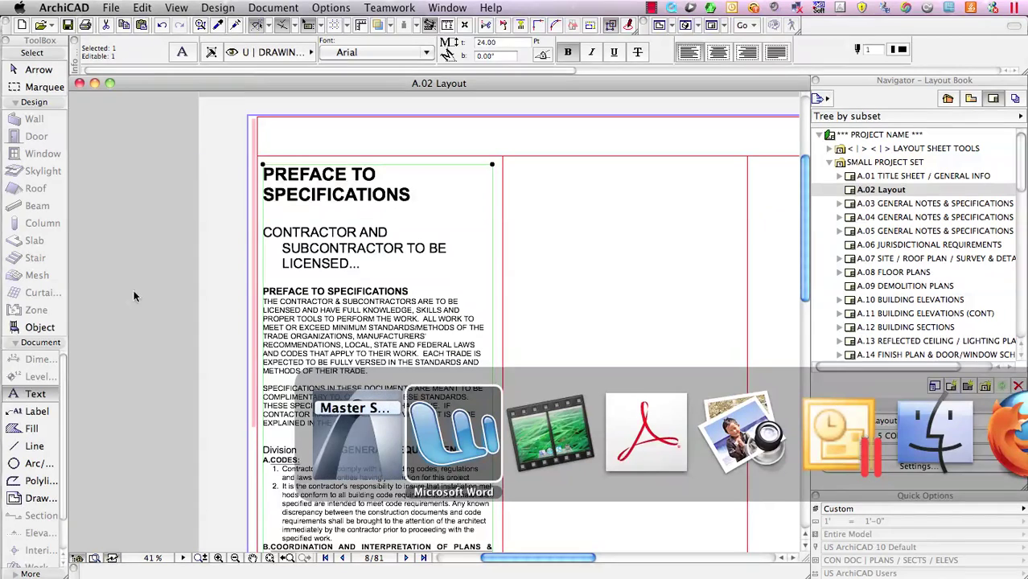
click(234, 268)
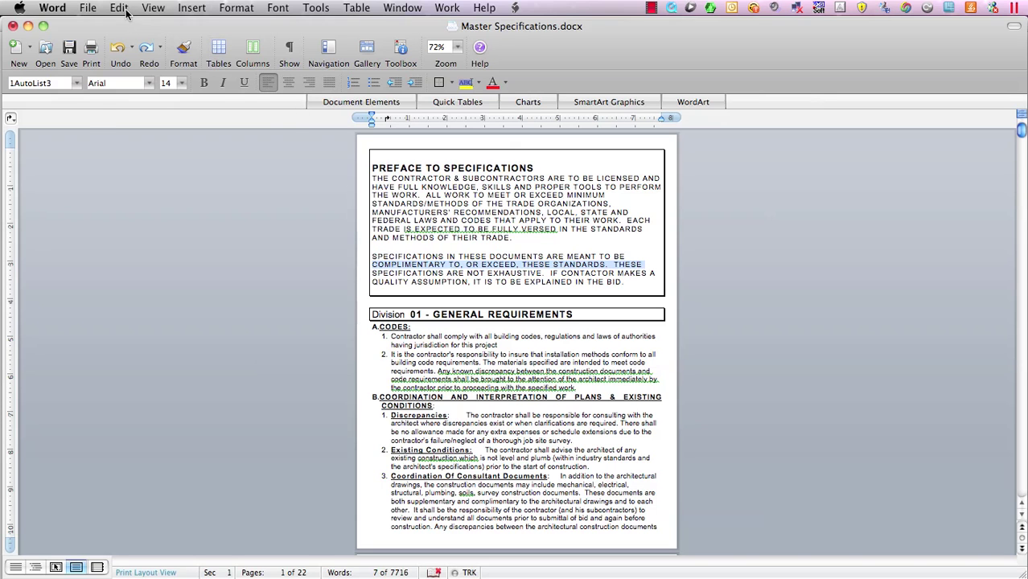
click(89, 9)
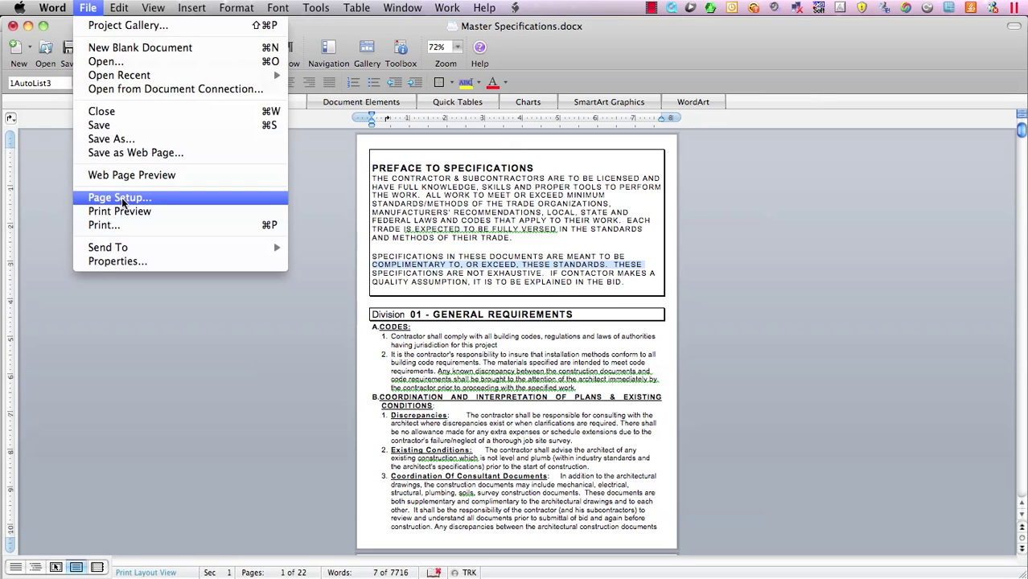
click(122, 199)
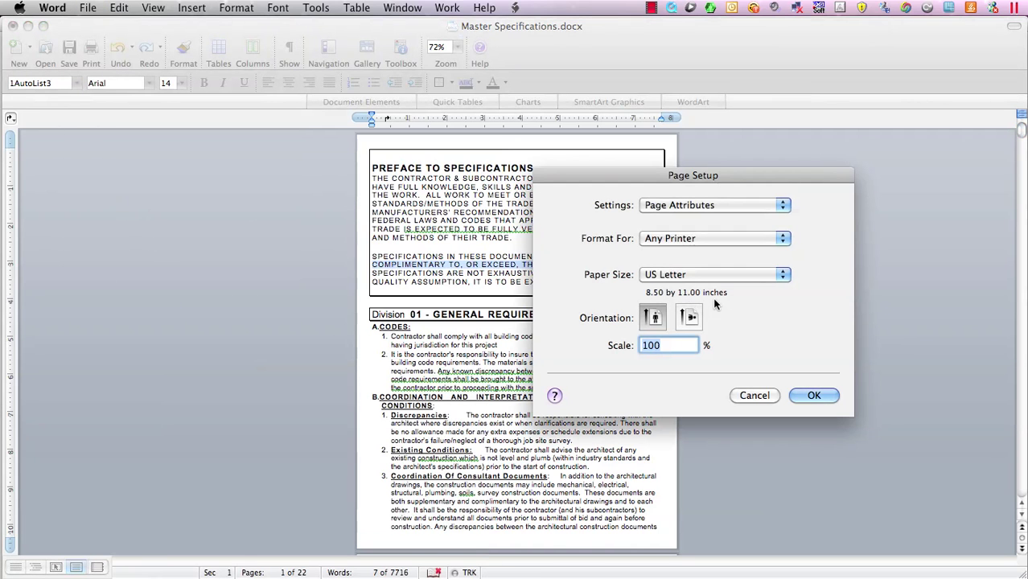
click(700, 276)
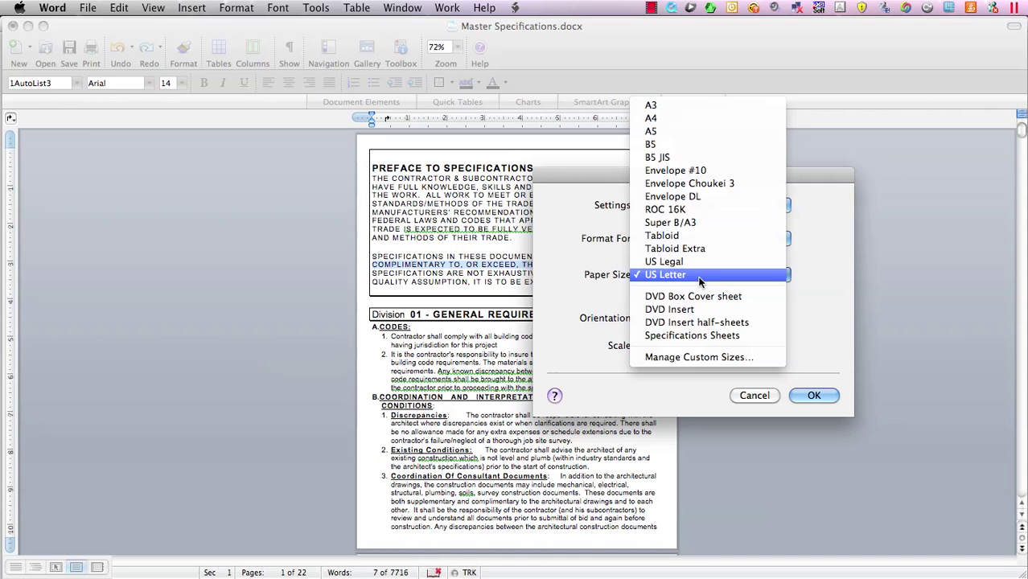
Step: Add a 36 x 24 inch custom paper size named 'D-SIZE 24X36' and apply it to the document
click(700, 359)
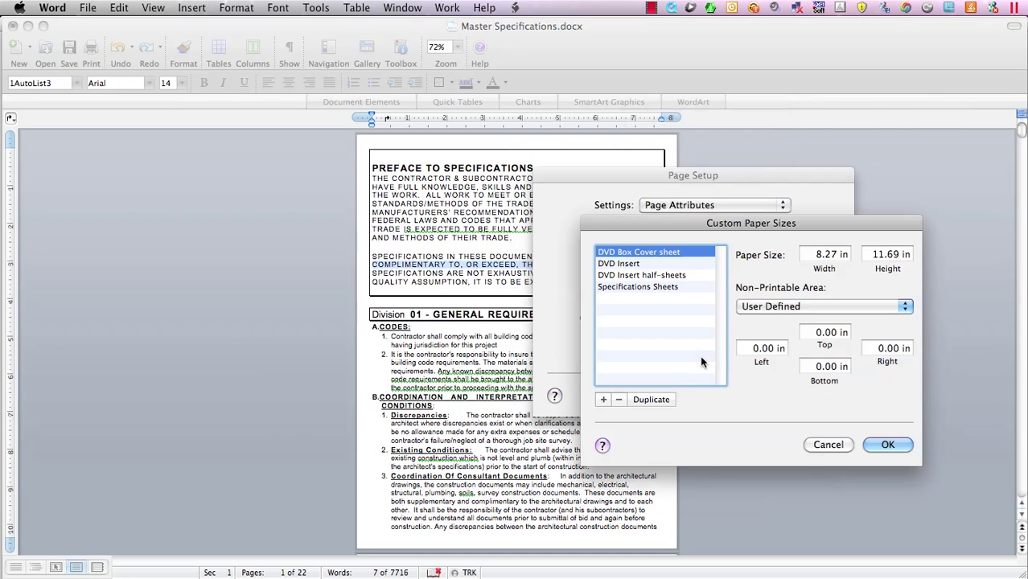
click(604, 401)
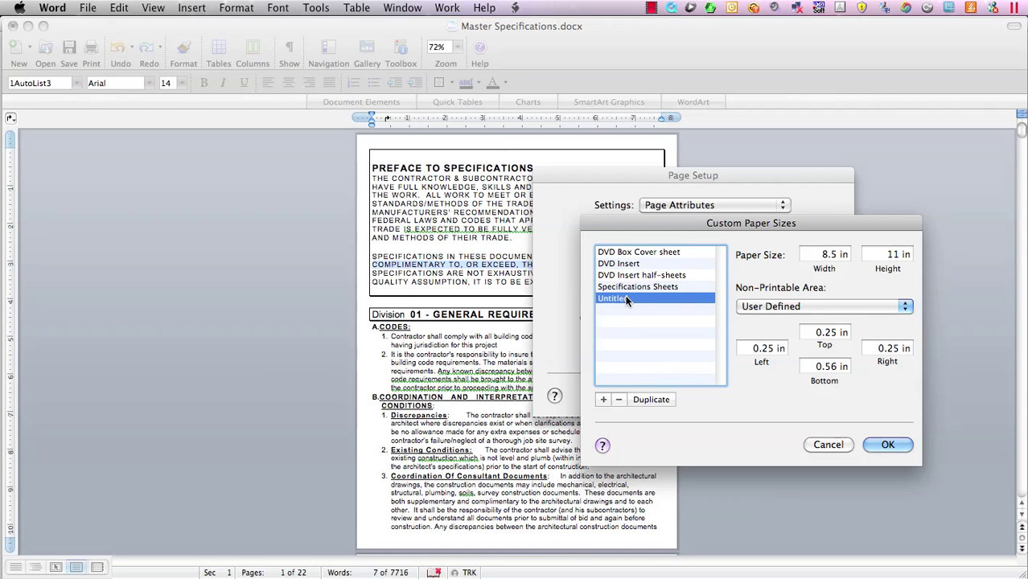
click(816, 256)
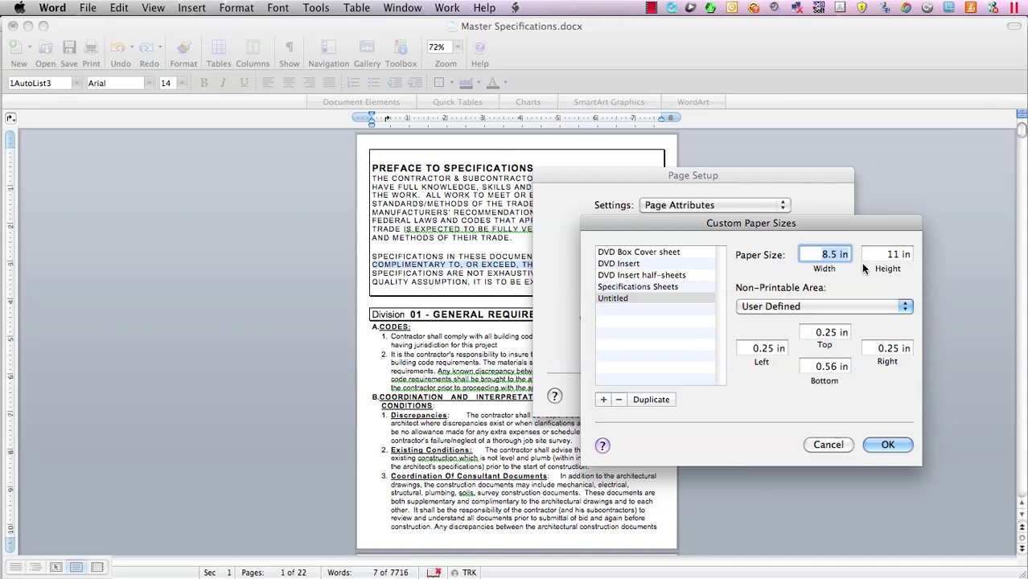
text(36)
click(862, 261)
text(24)
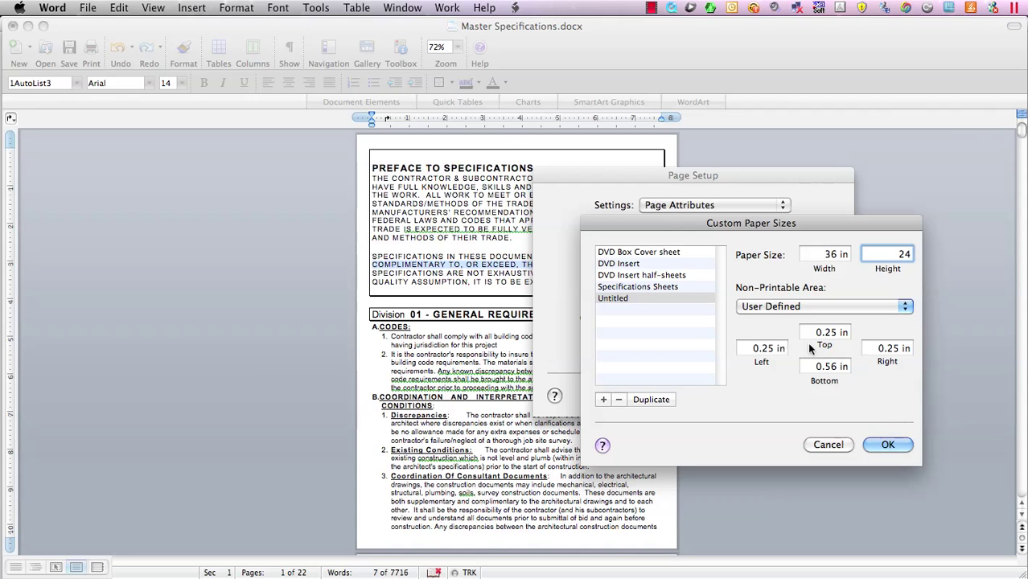
double_click(633, 298)
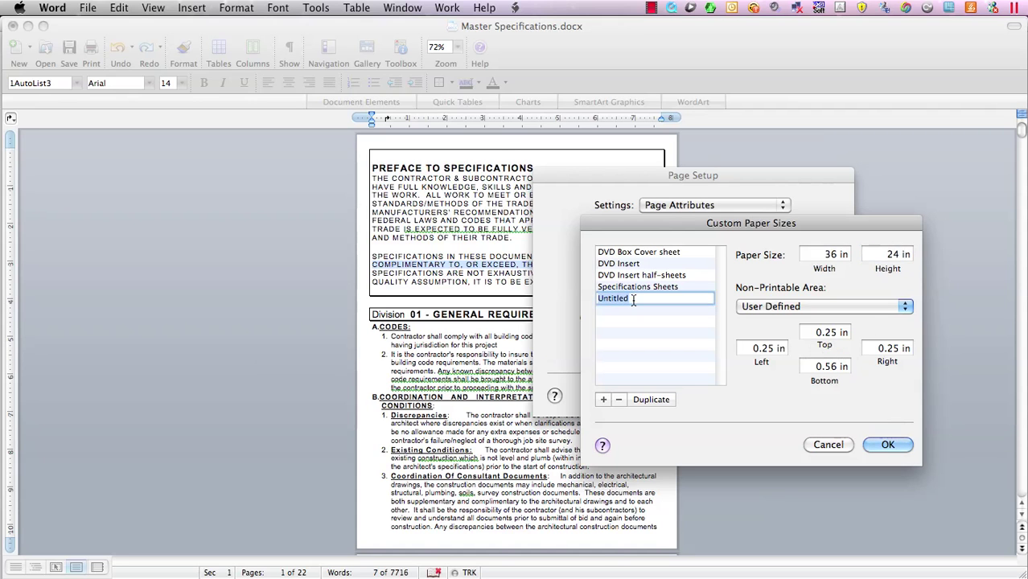
text(D-SIZE 24X36)
click(880, 448)
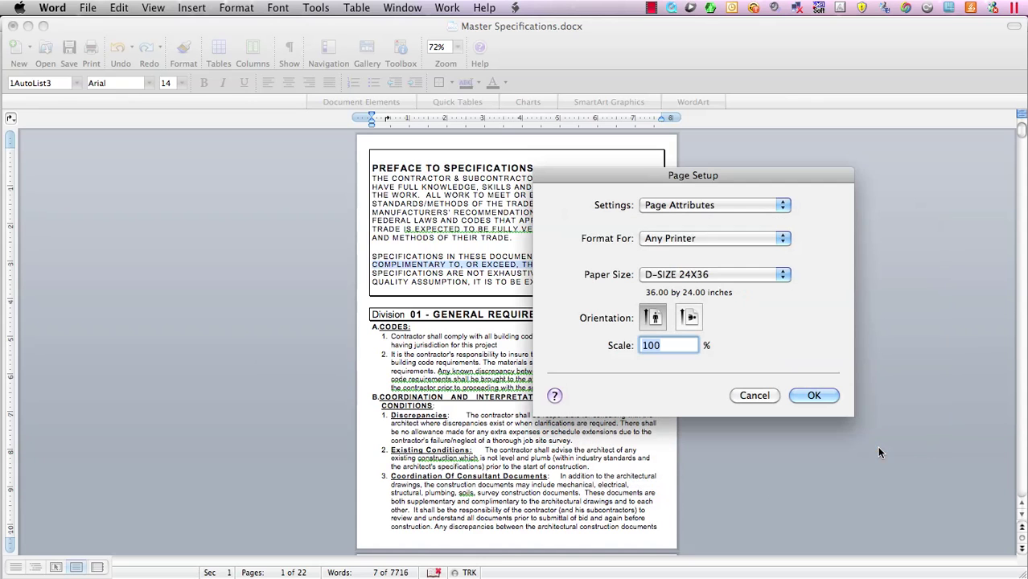
click(814, 396)
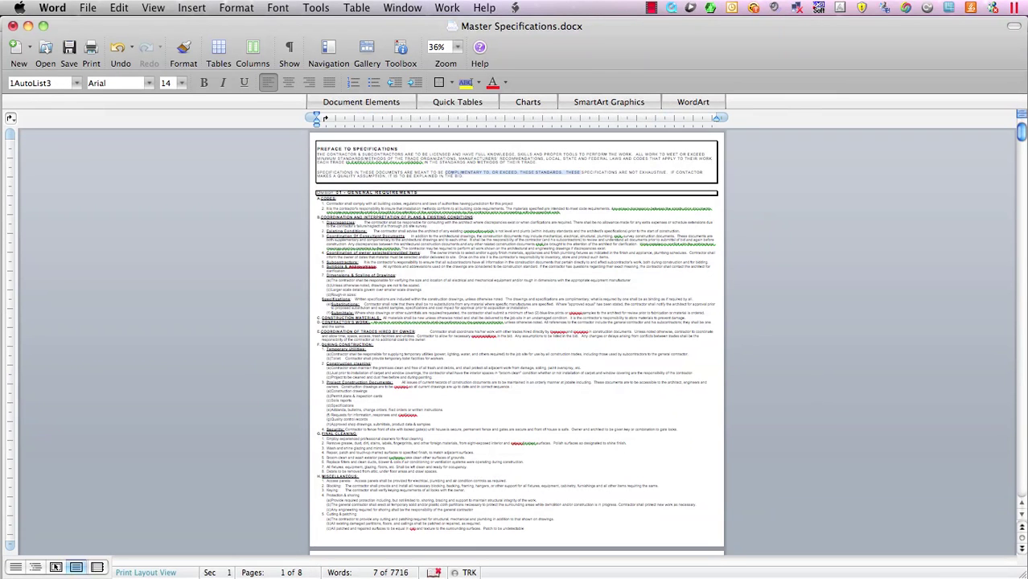
Step: Set the whole document to 5 columns via Format > Columns
click(237, 9)
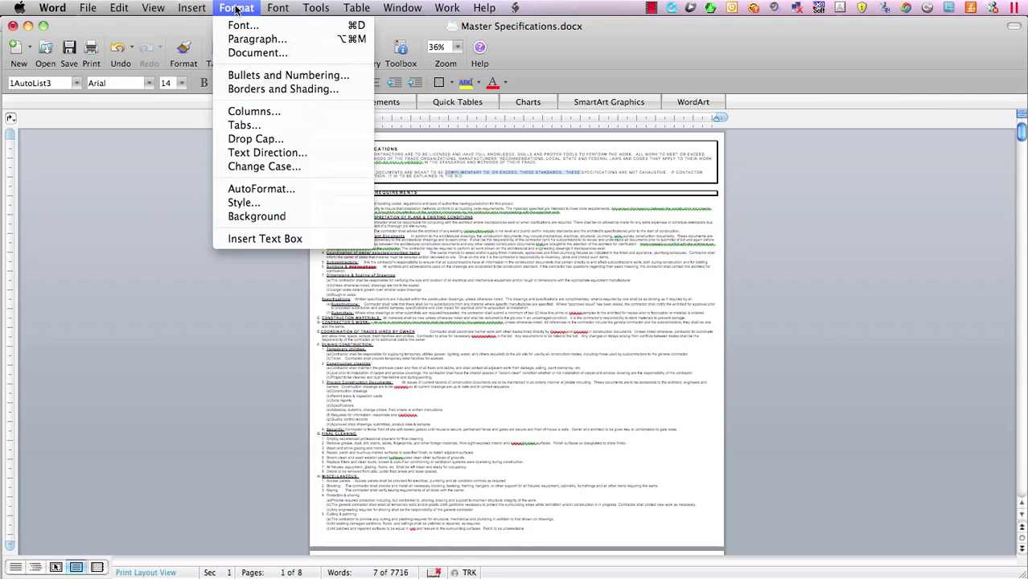
click(244, 112)
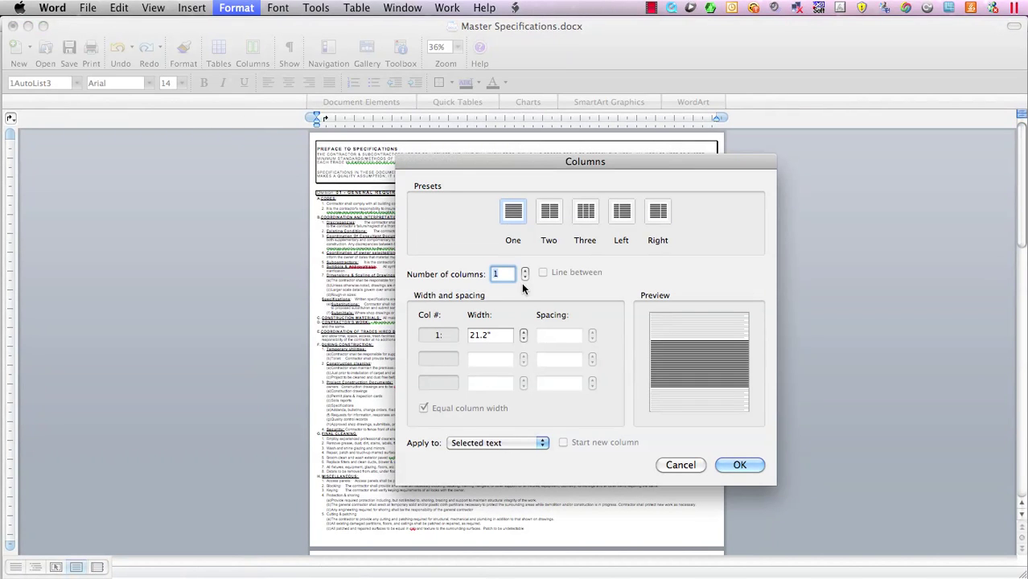
click(492, 443)
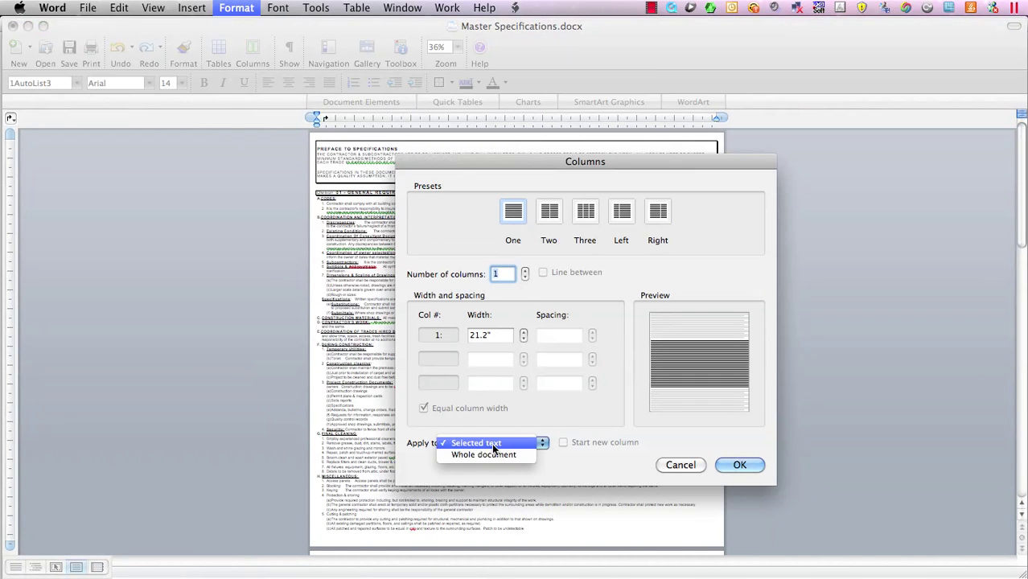
click(491, 455)
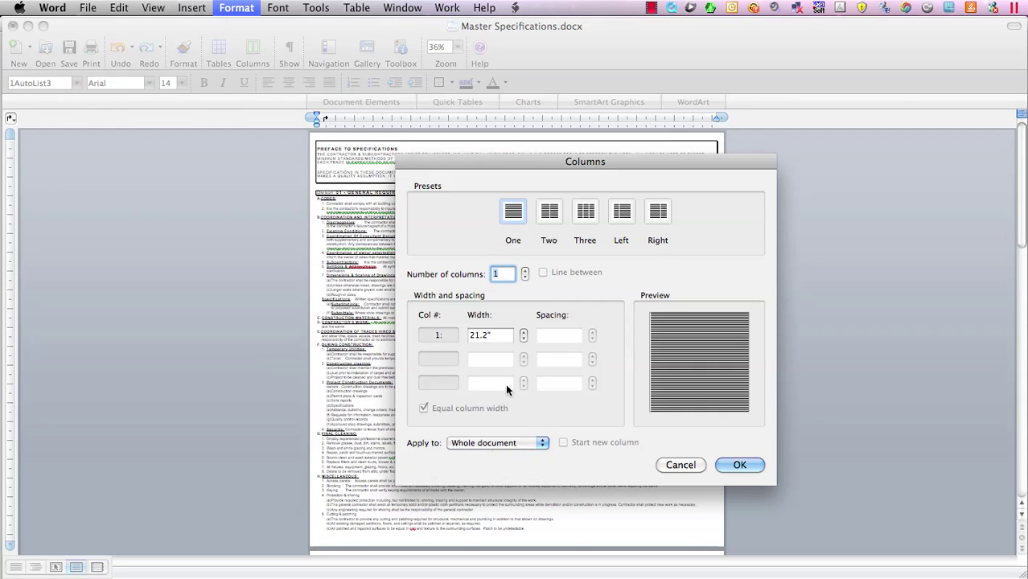
text(5)
click(730, 465)
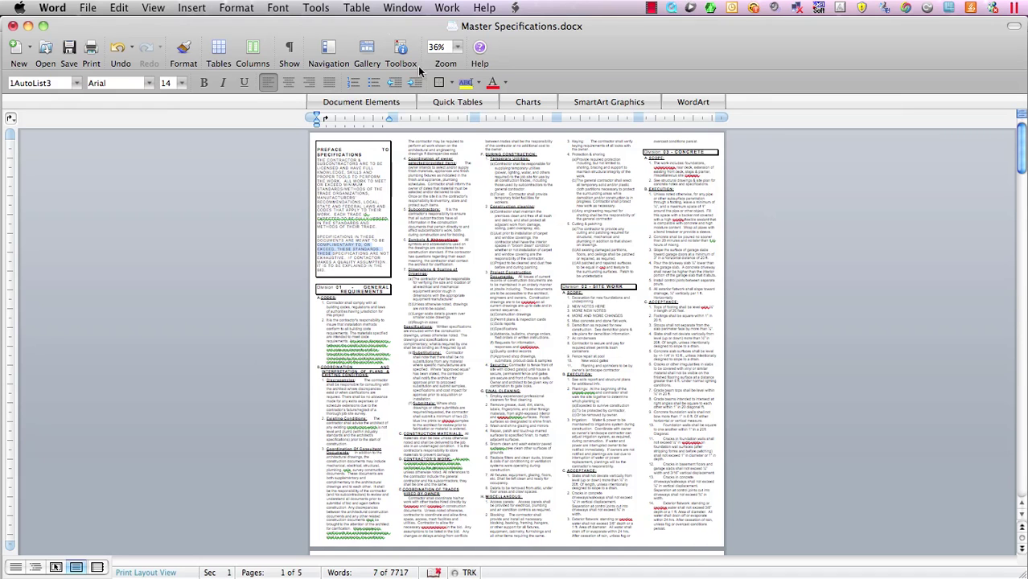
click(458, 47)
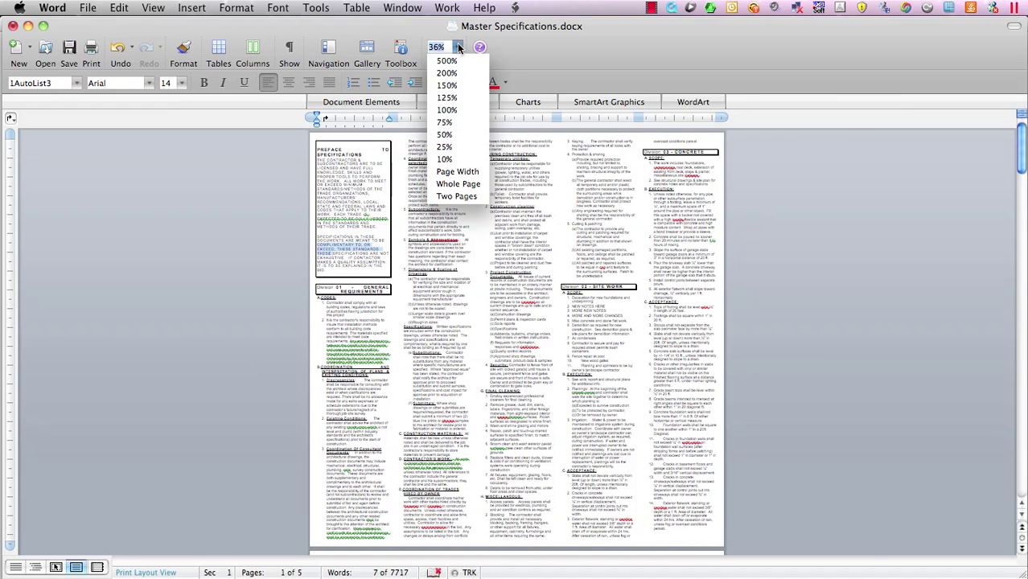
click(461, 109)
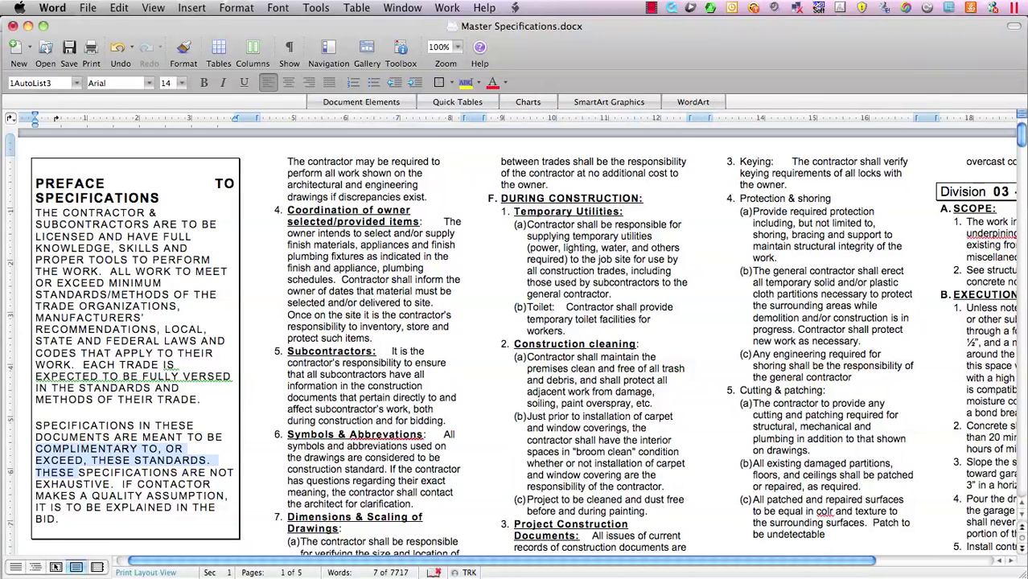
click(139, 198)
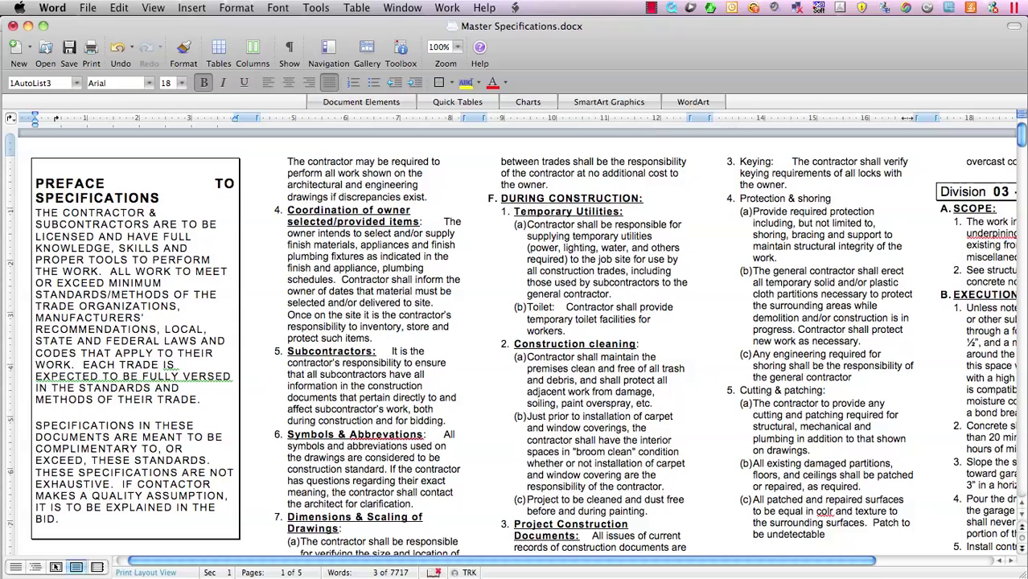
click(986, 562)
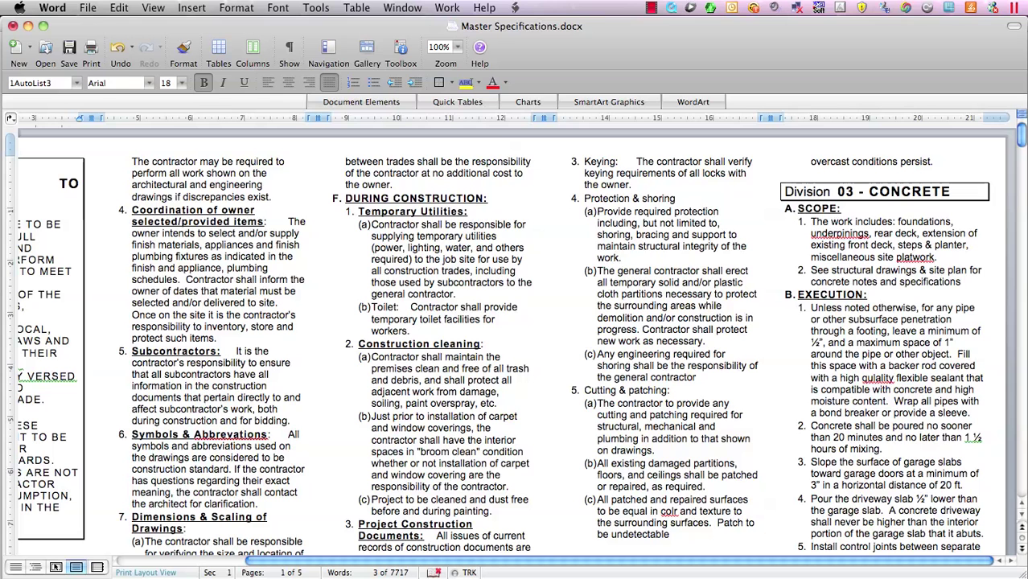
click(457, 47)
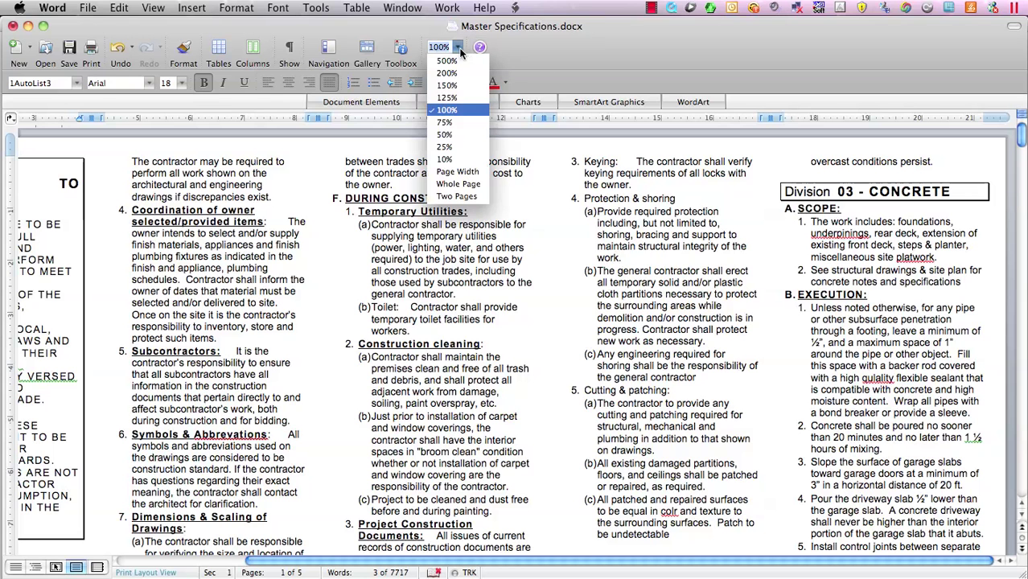
click(459, 184)
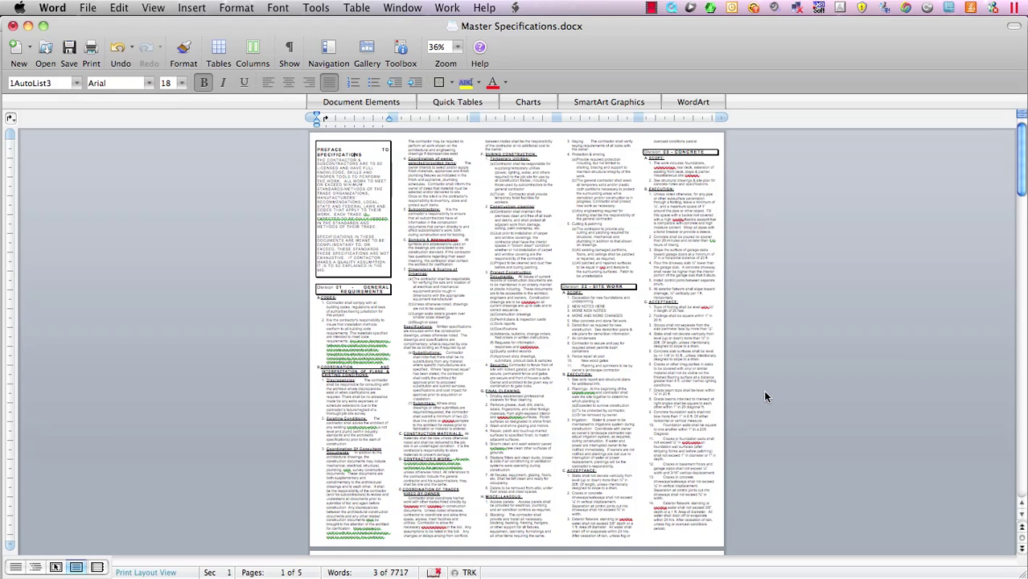
Step: In Page Setup, set Word's paper size to Specifications Sheets (6.19 × 21.49 inches)
click(88, 8)
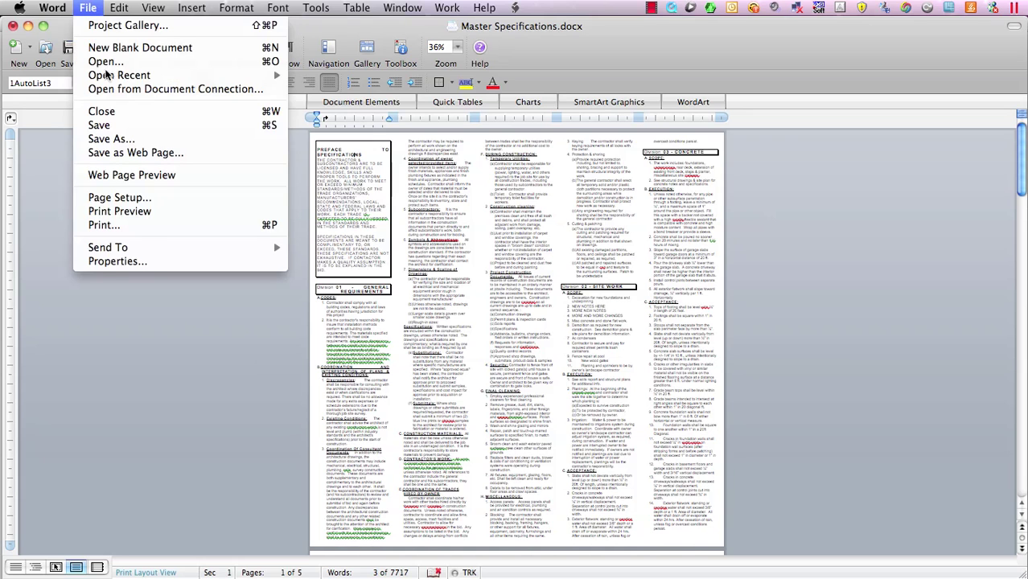
click(115, 198)
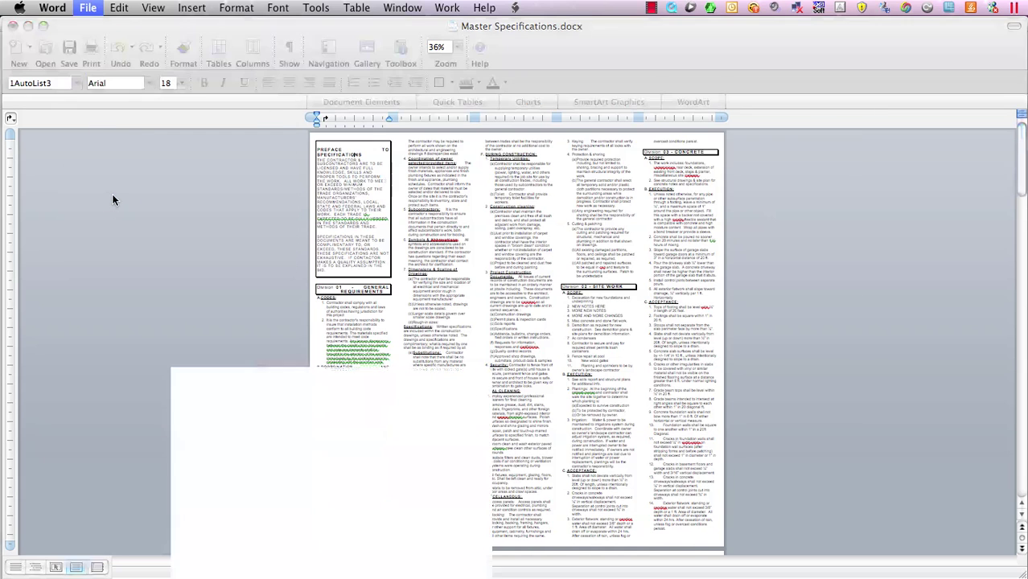
click(700, 278)
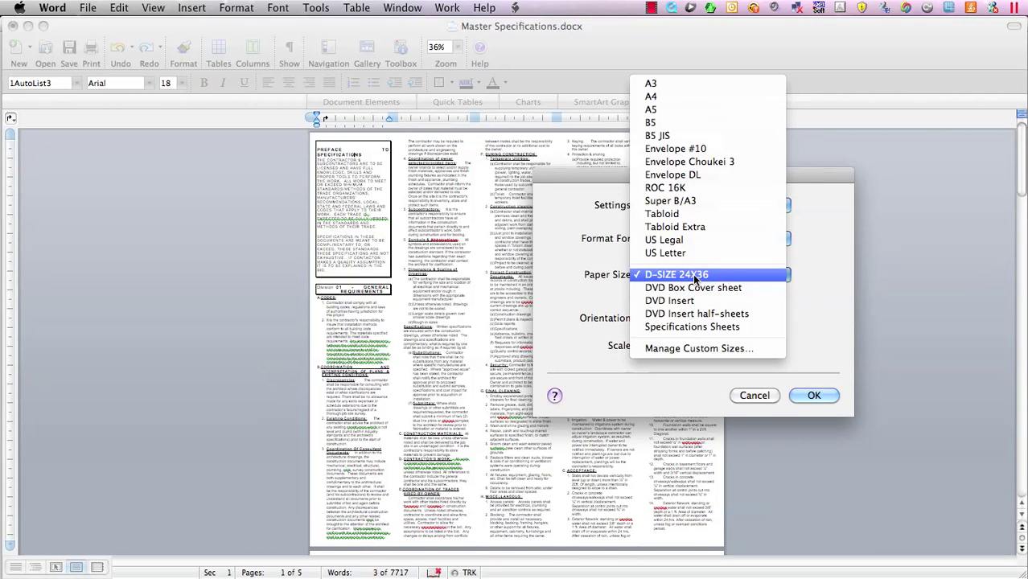
click(711, 326)
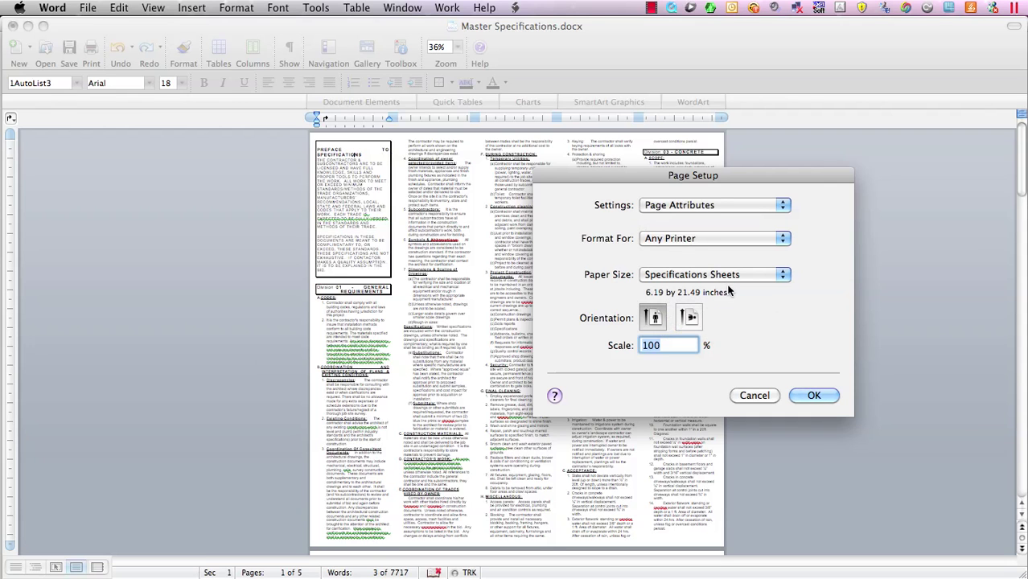
click(801, 395)
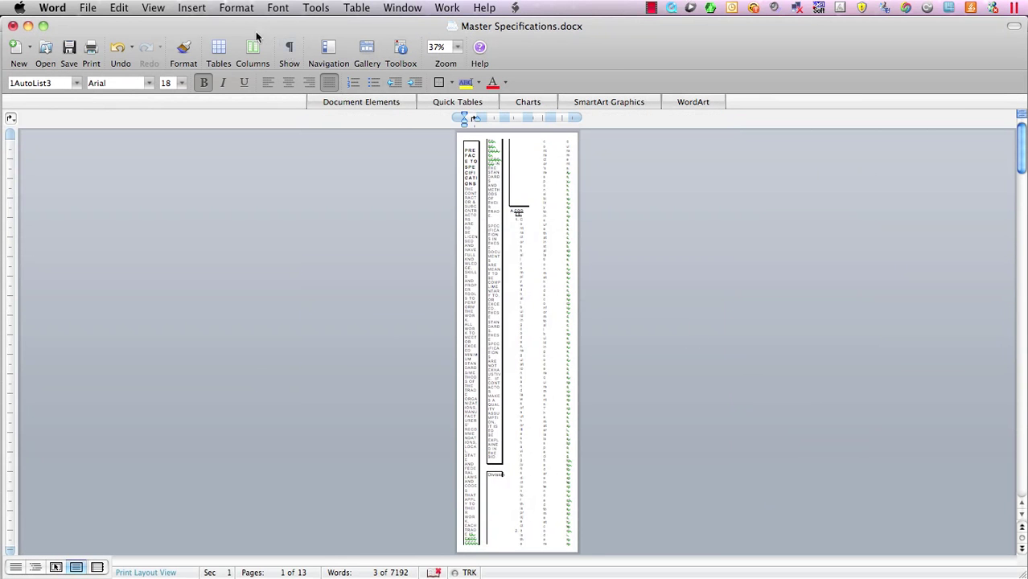
Step: Return the Word document's column layout to a single column
click(240, 8)
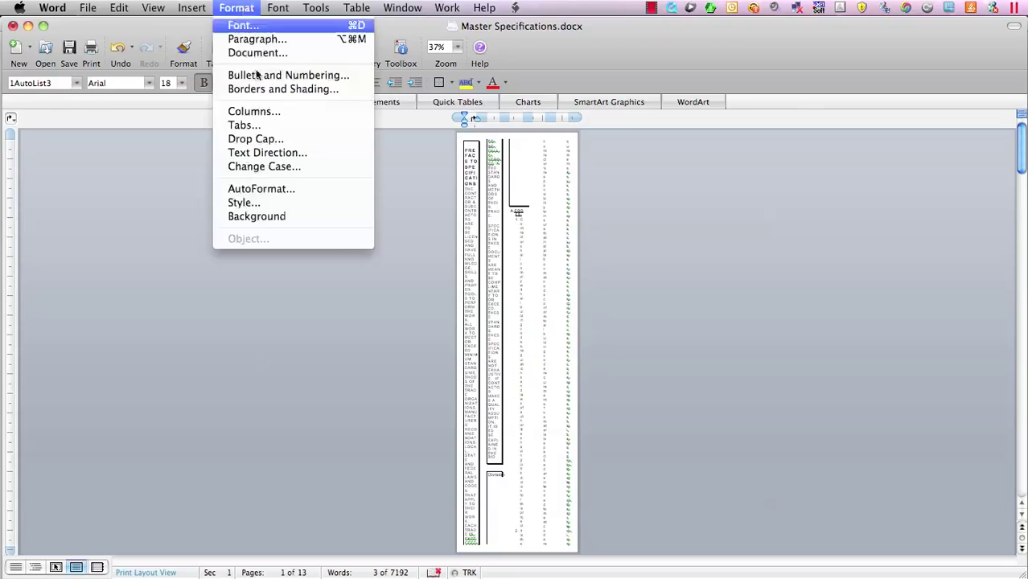
click(261, 112)
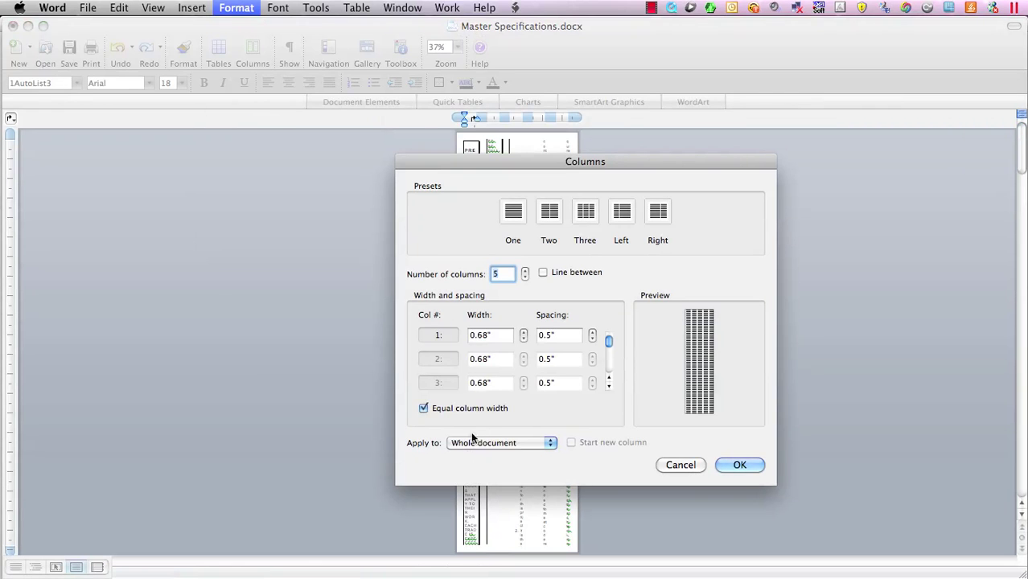
text(1)
click(739, 466)
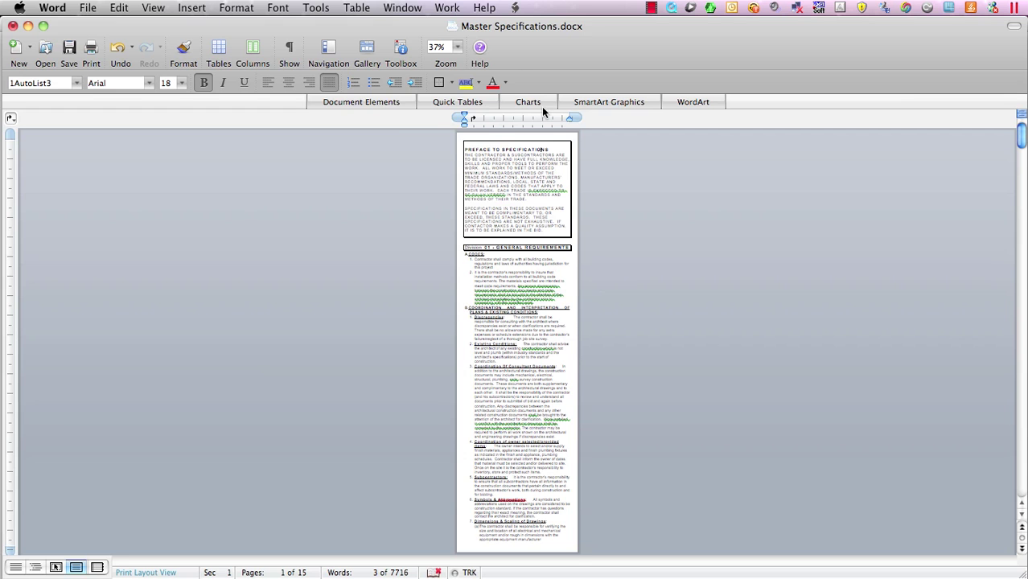
Step: Zoom to 50%, select the building codes, Submittals and Blocking passages, then deselect
click(457, 47)
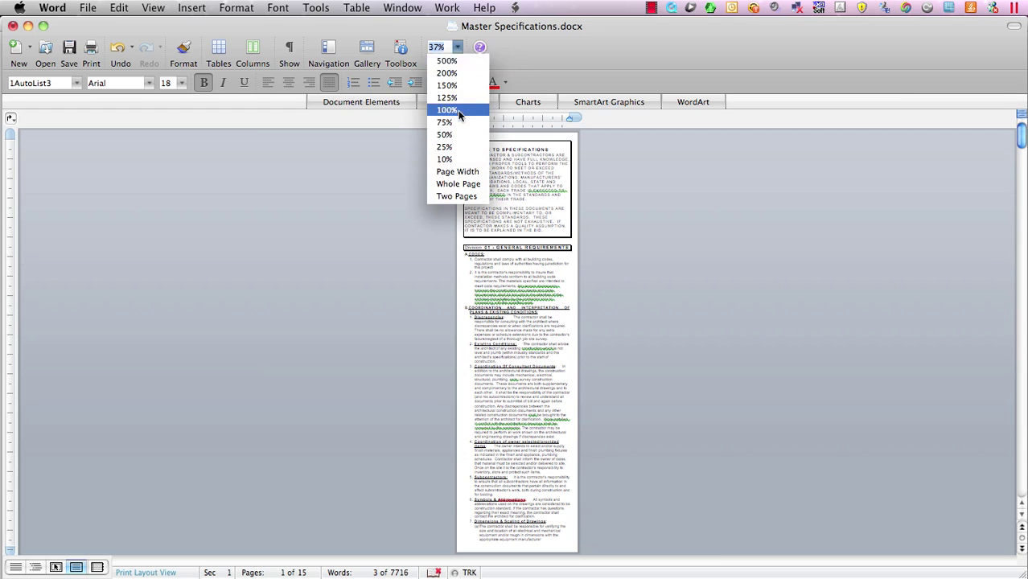
click(456, 134)
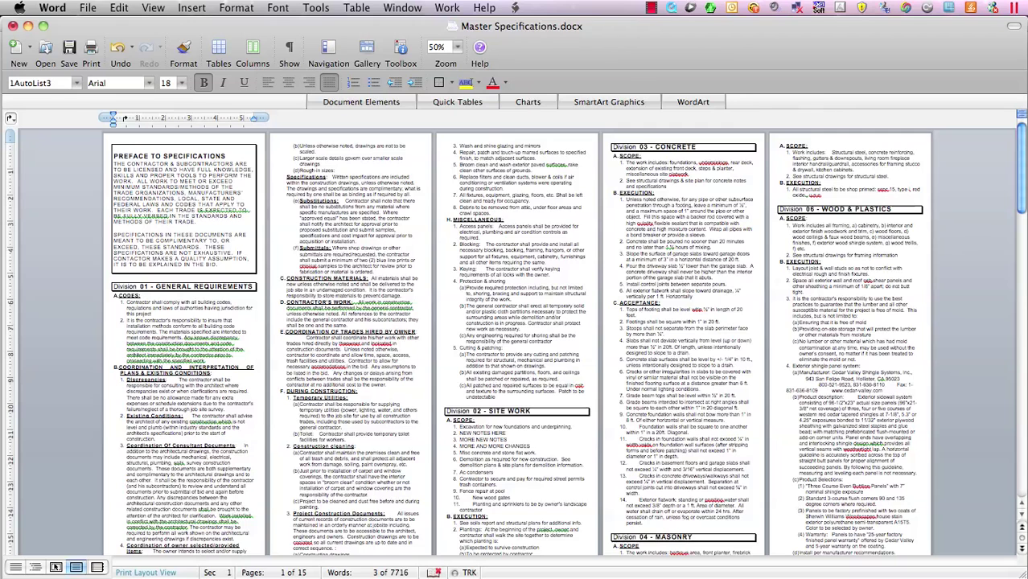
drag(184, 303, 208, 330)
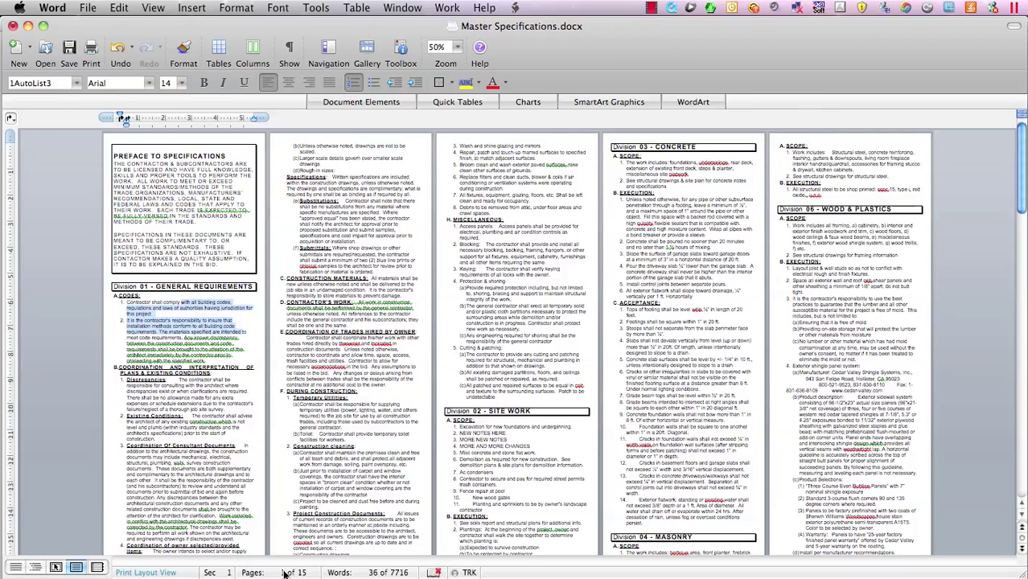
drag(300, 255, 366, 287)
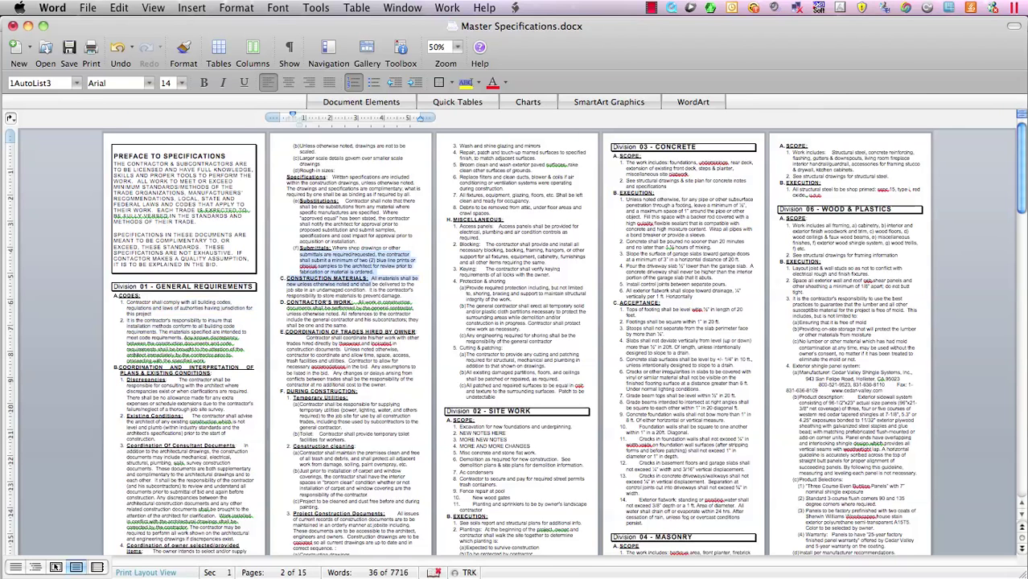
drag(459, 244, 583, 294)
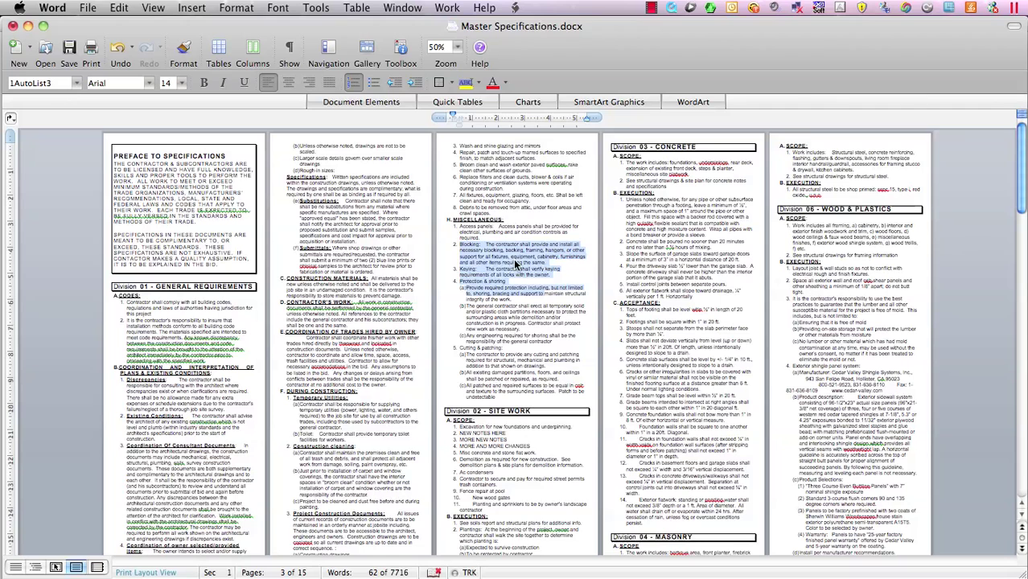
click(515, 264)
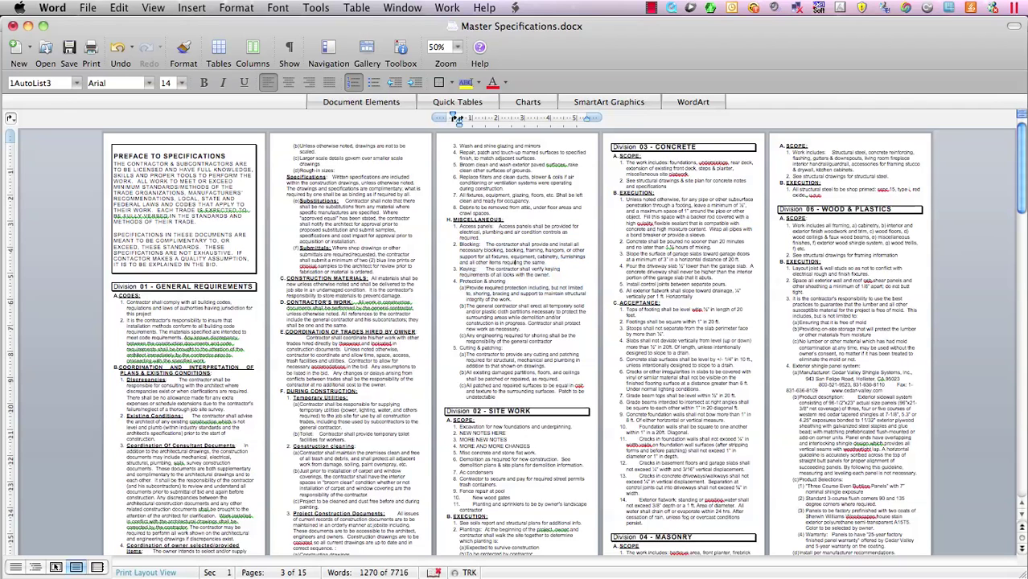
click(88, 10)
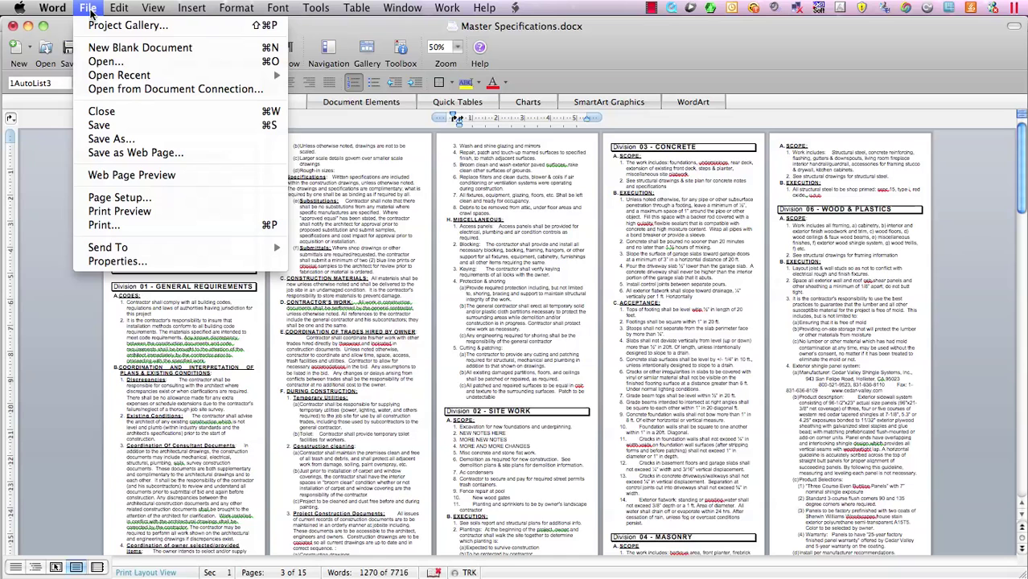
click(106, 225)
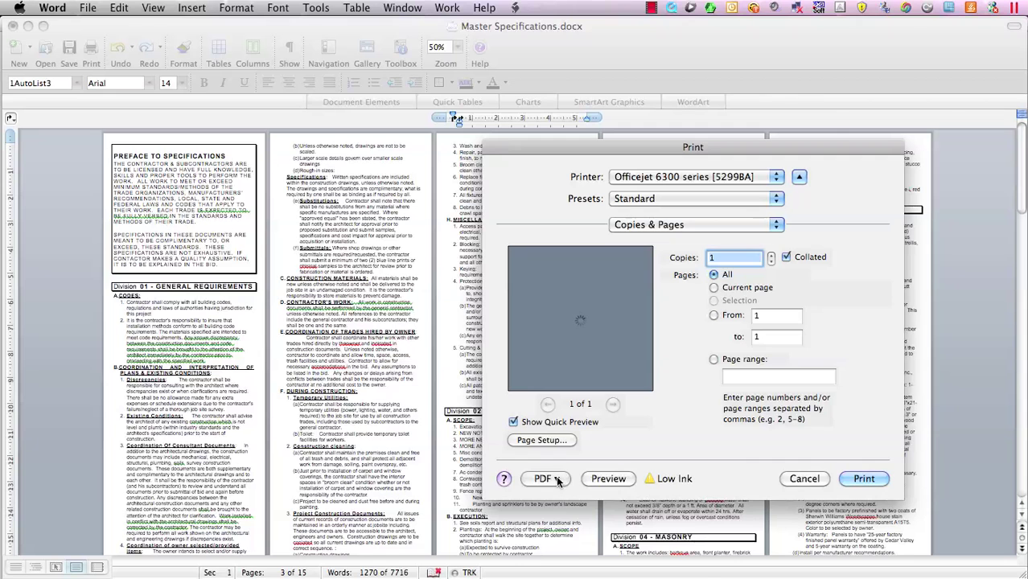
click(557, 479)
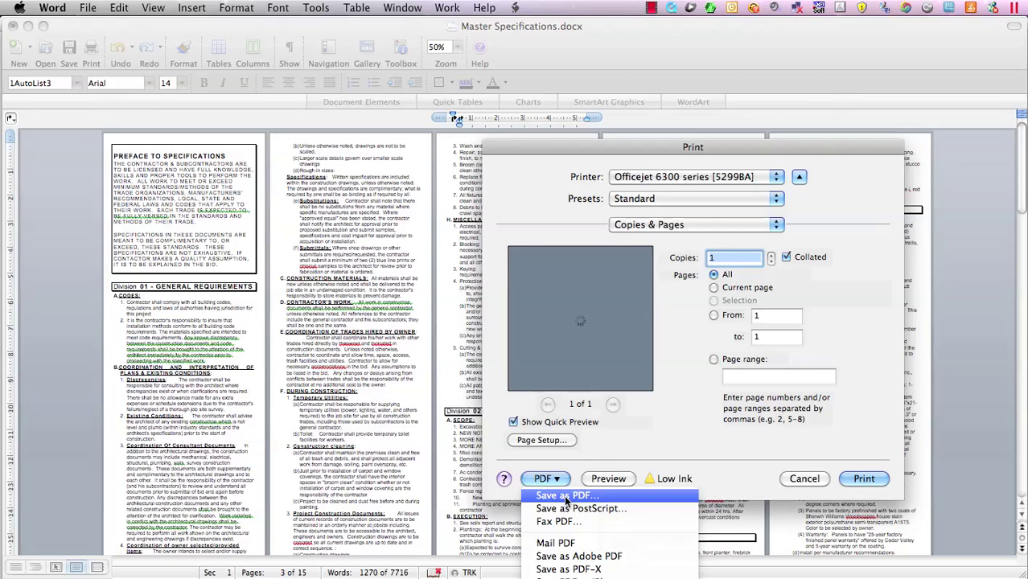
click(564, 495)
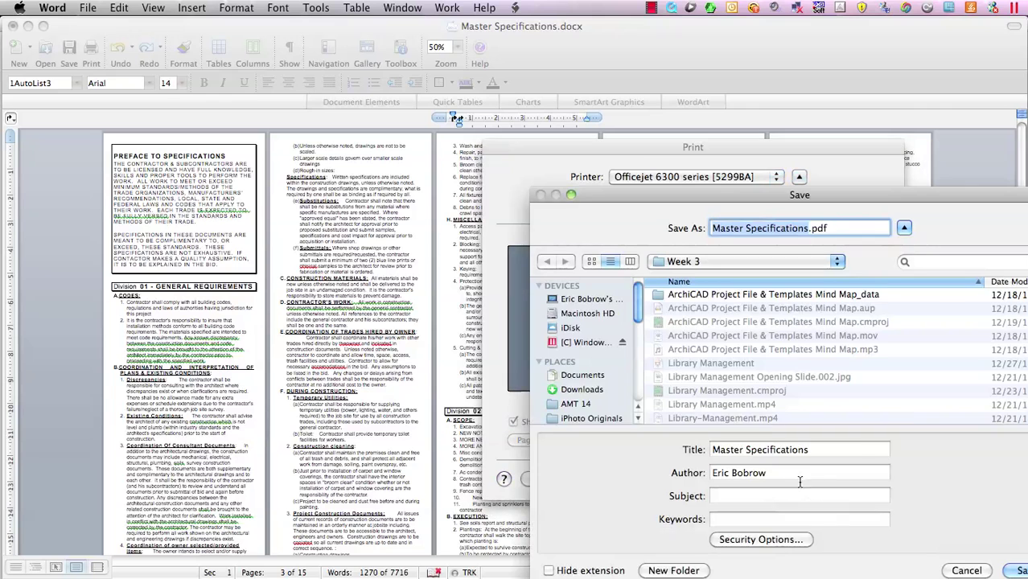
drag(728, 193, 514, 107)
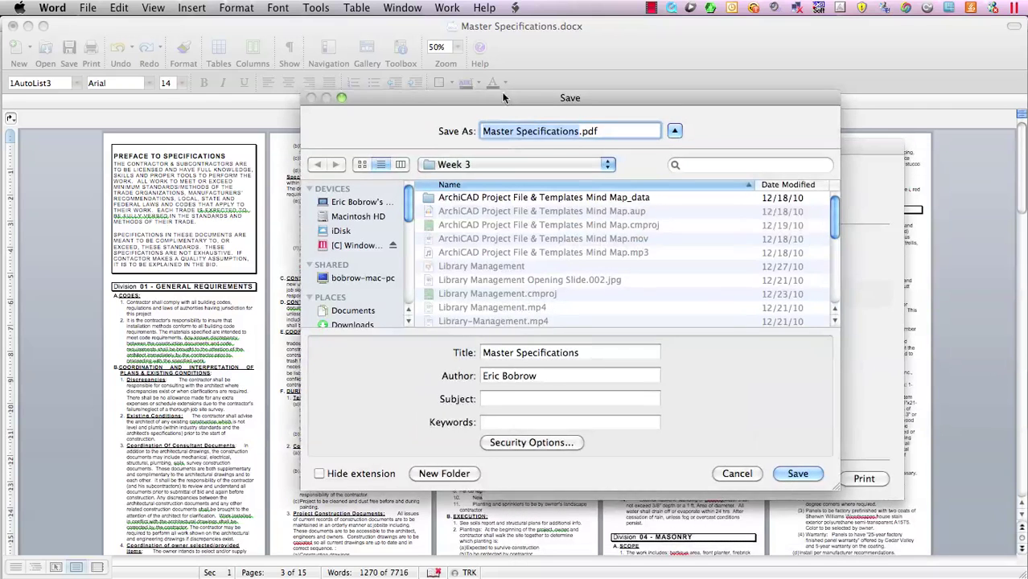
click(729, 472)
click(815, 479)
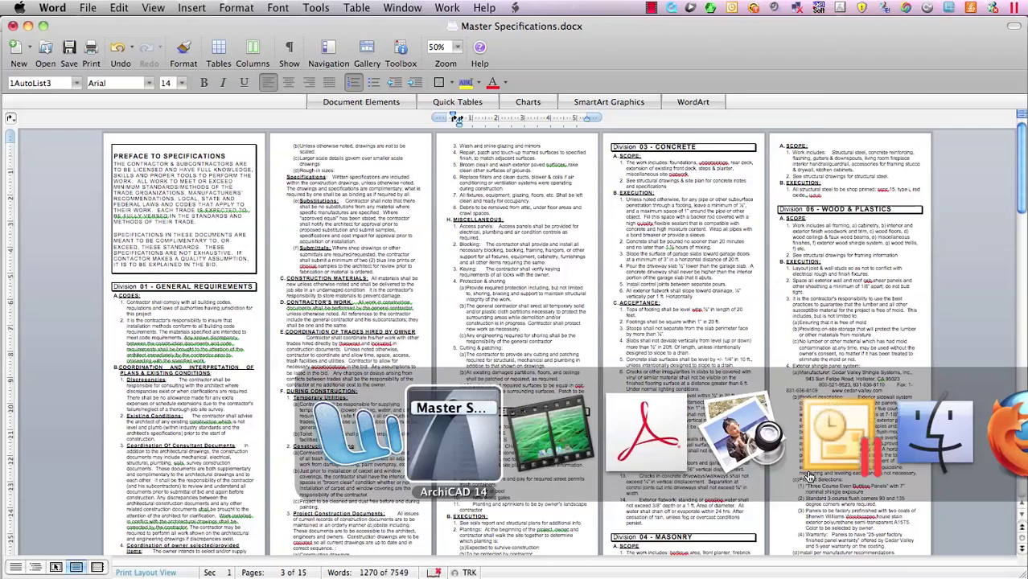
Step: Back in ArchiCAD, fit the A.02 sheet in view and delete column 1's text block
key(super+Tab)
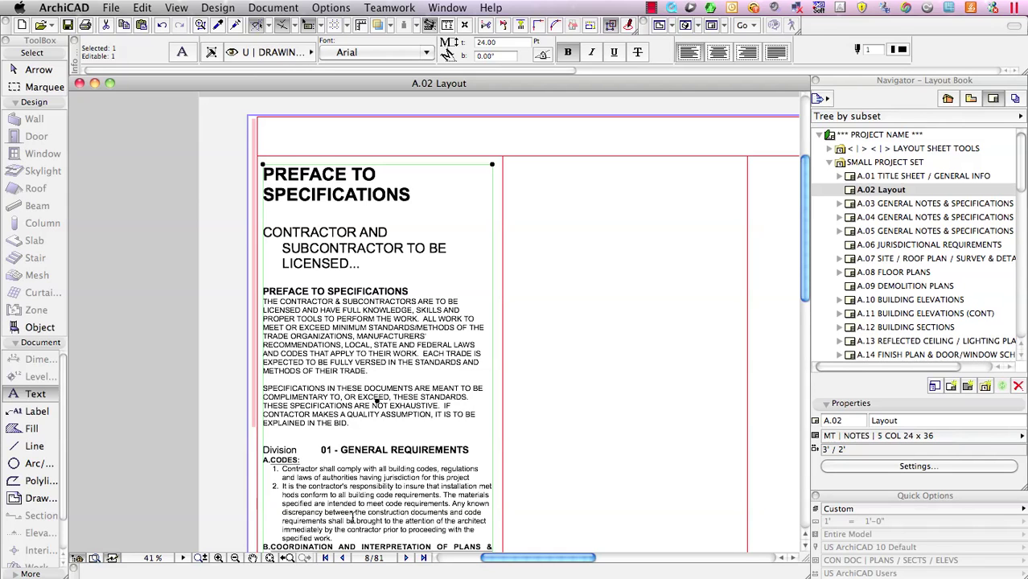
click(270, 559)
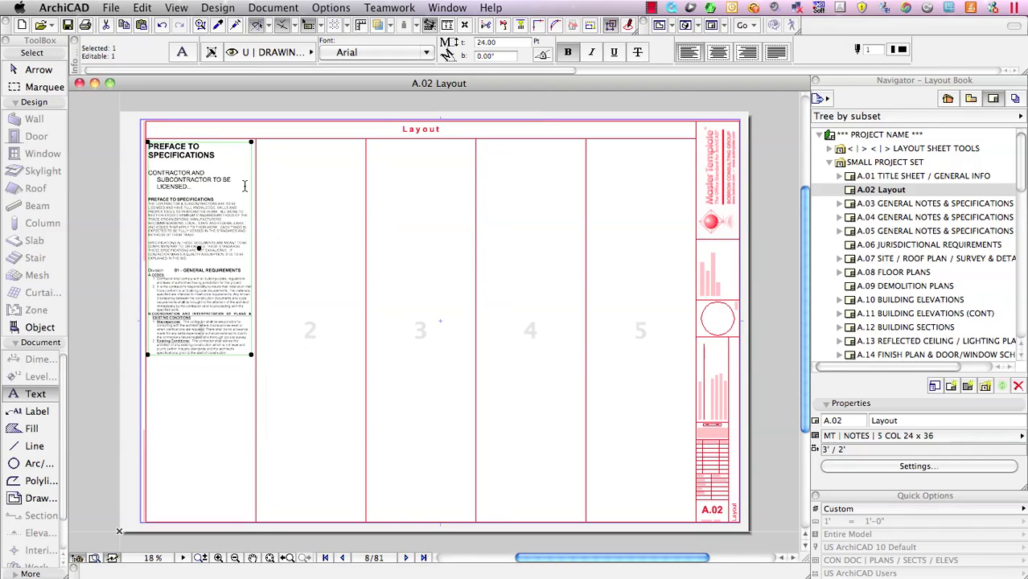
key(Delete)
Step: Place an external drawing from Master Specifications.pdf, choosing page 1
click(112, 8)
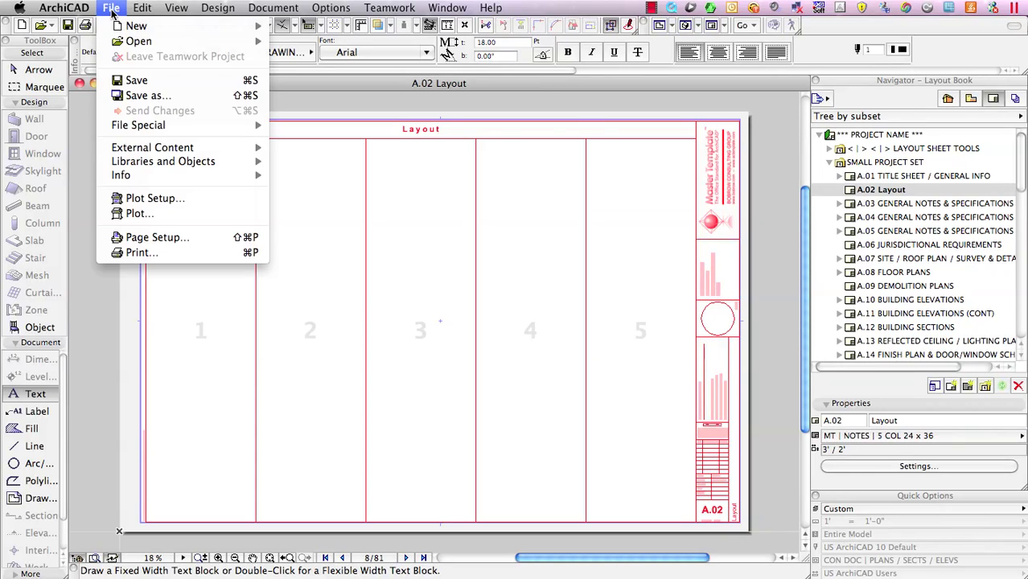
mouse_move(146, 149)
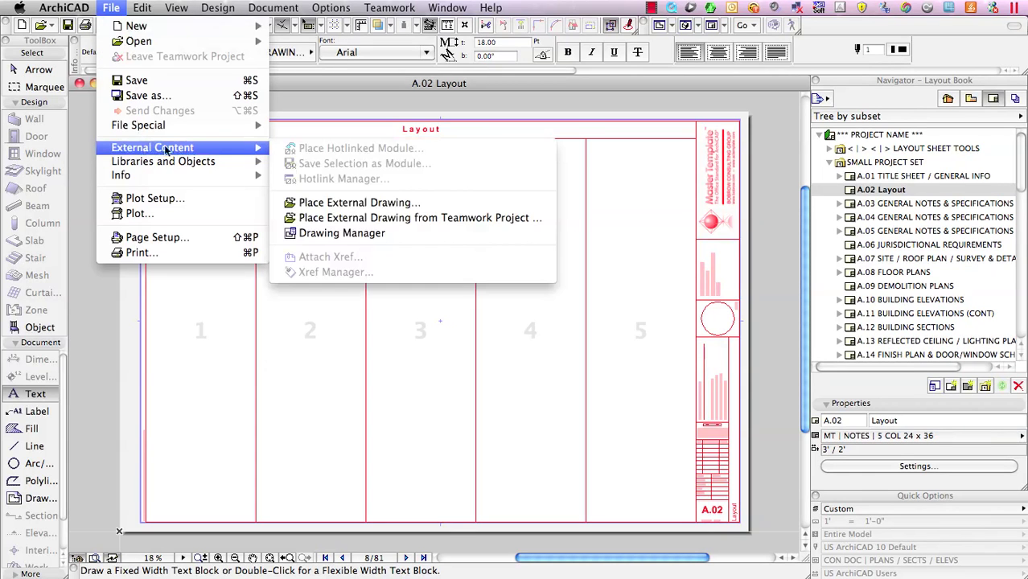
click(334, 203)
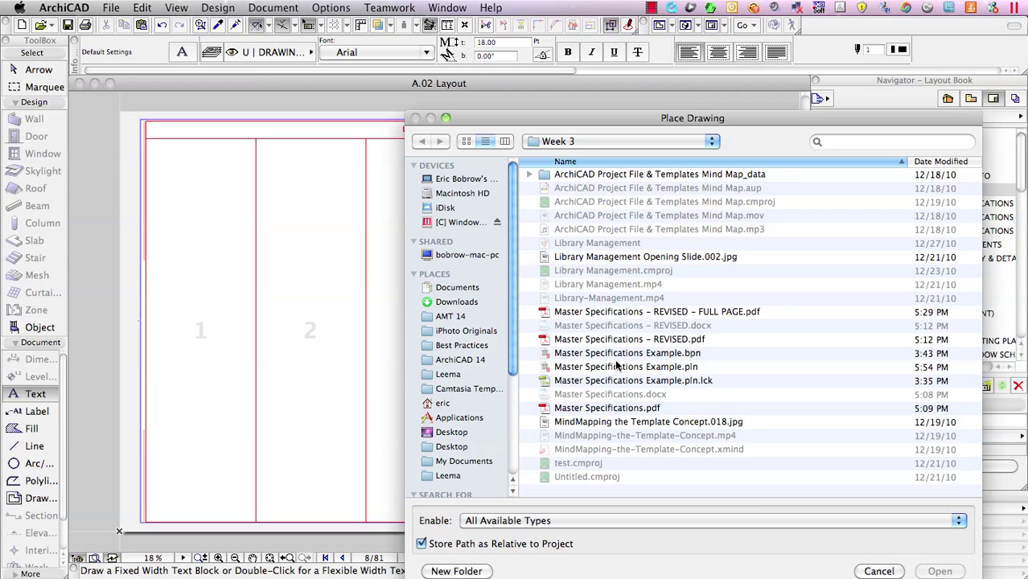
click(613, 409)
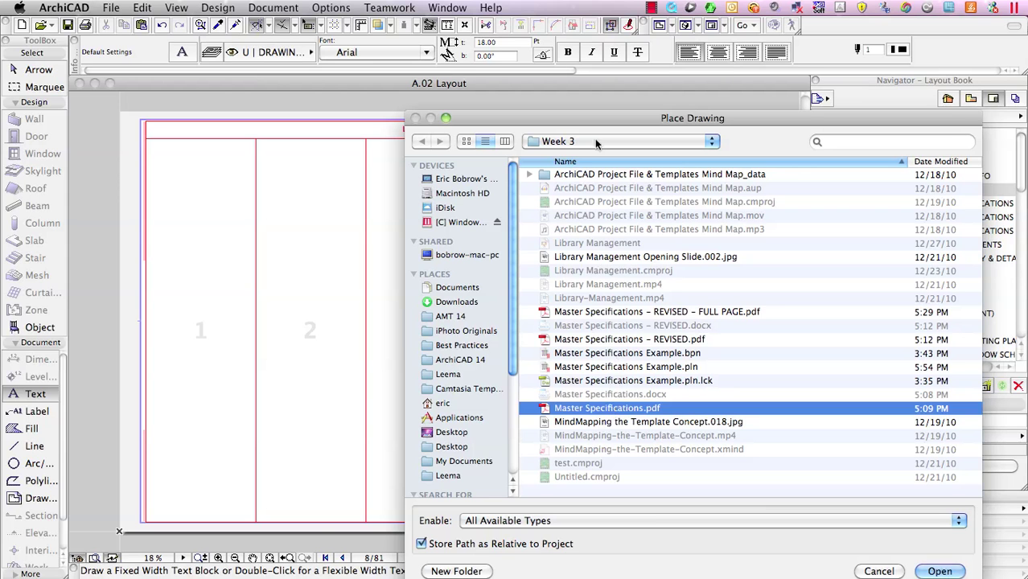
drag(606, 113, 488, 70)
click(820, 529)
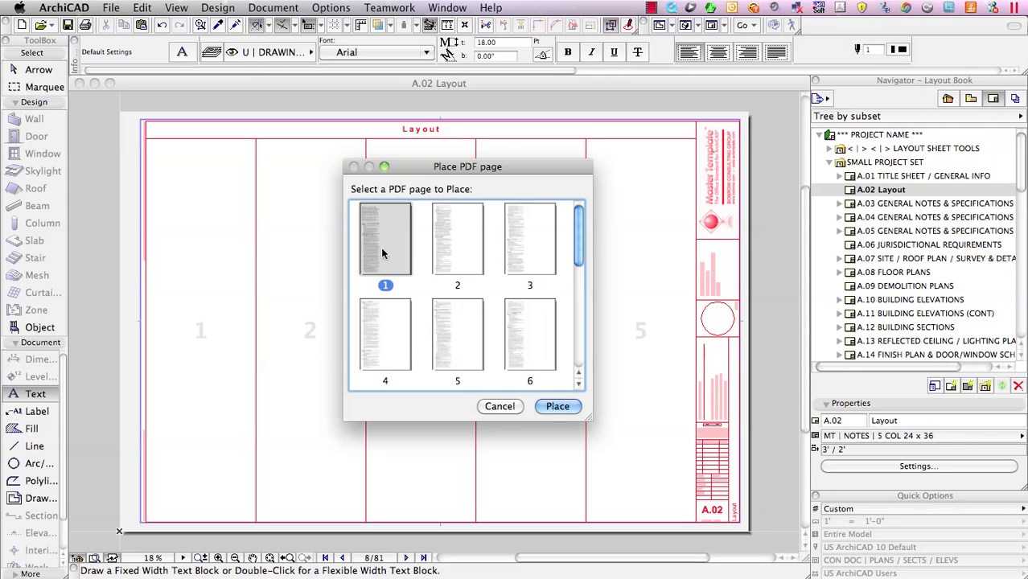
click(557, 407)
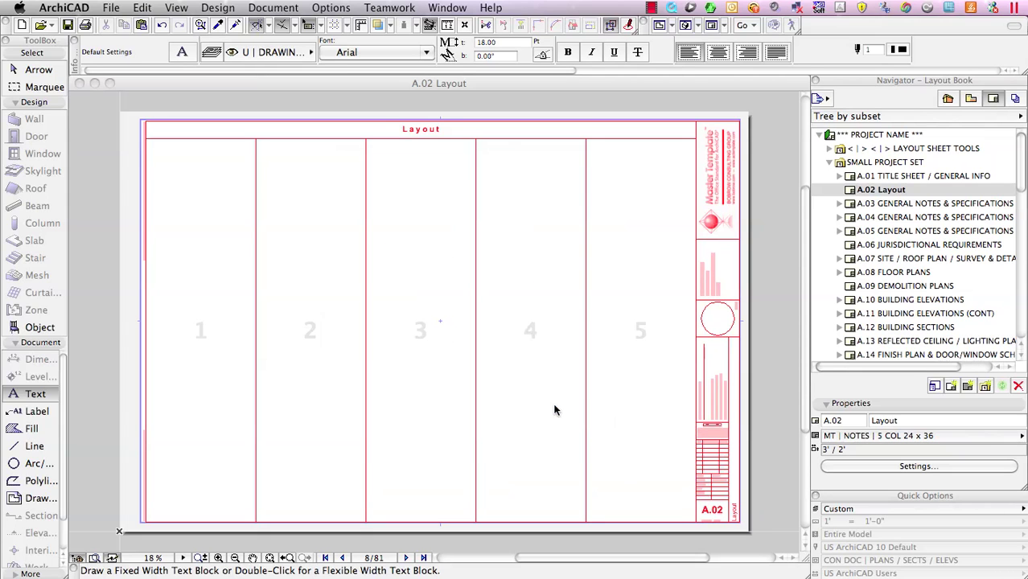
Step: Drop PDF page 1 into column 1 and nudge it to fit the column
click(204, 325)
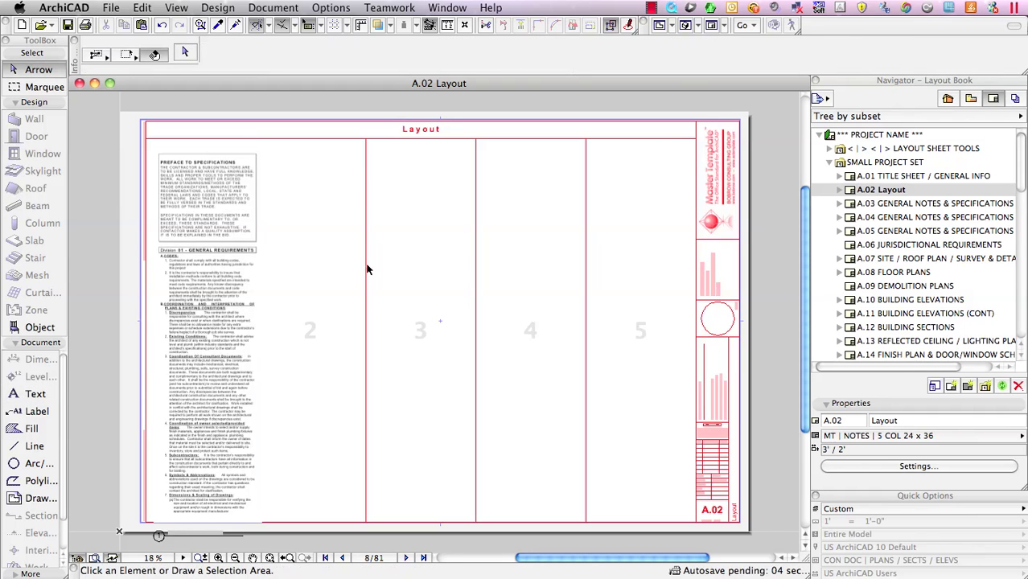
click(212, 237)
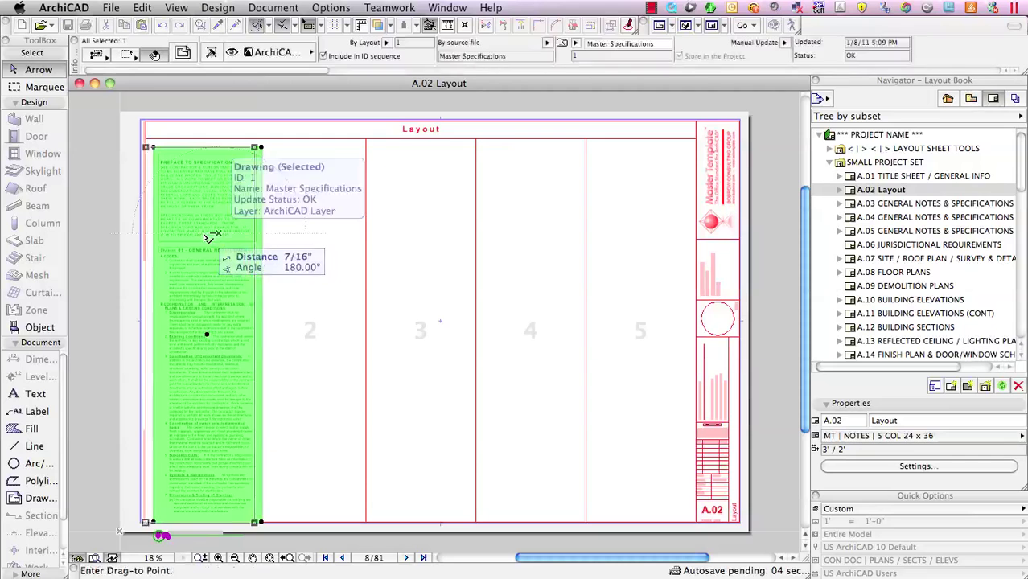
click(205, 236)
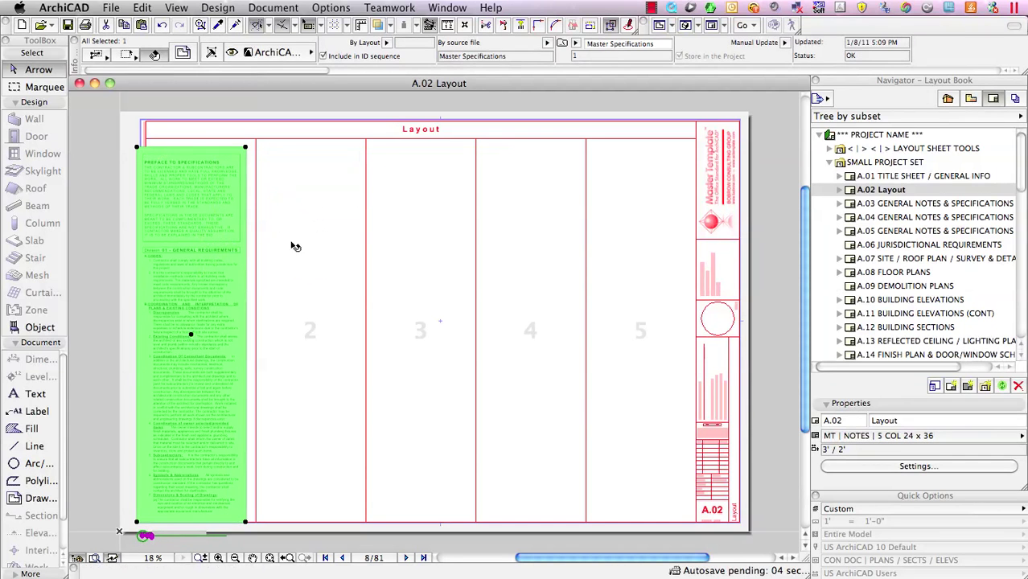
click(222, 271)
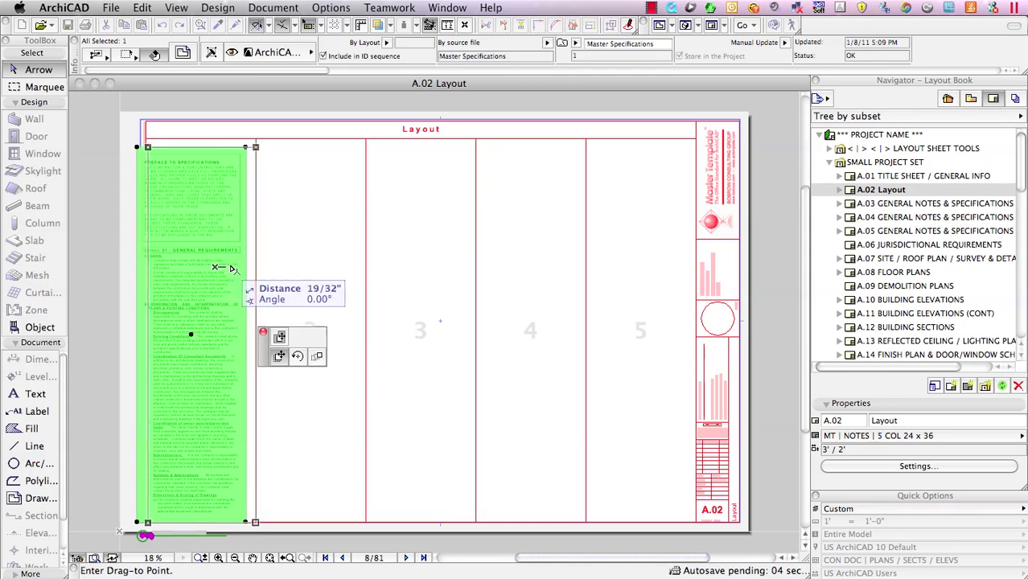
click(231, 270)
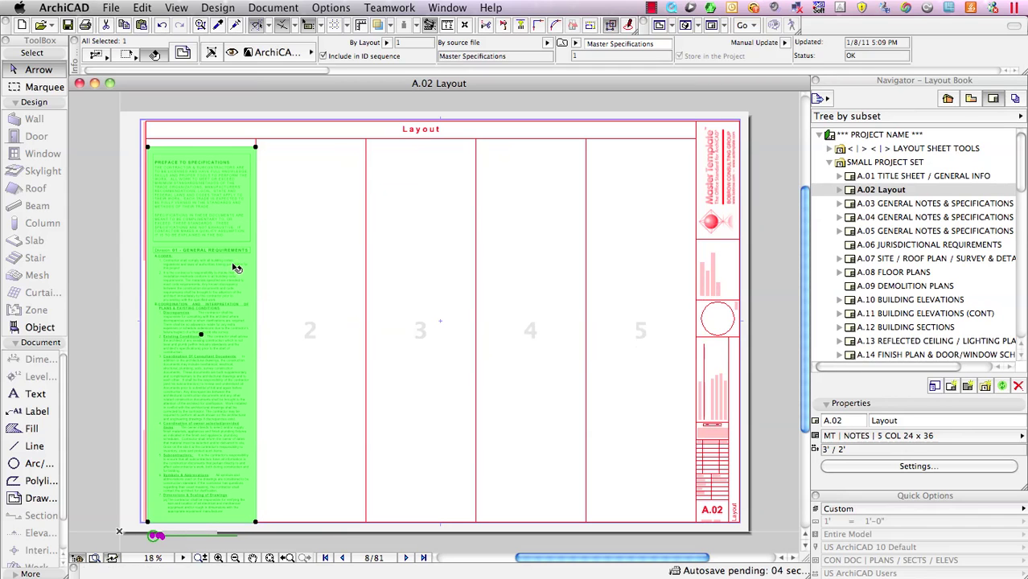
click(235, 267)
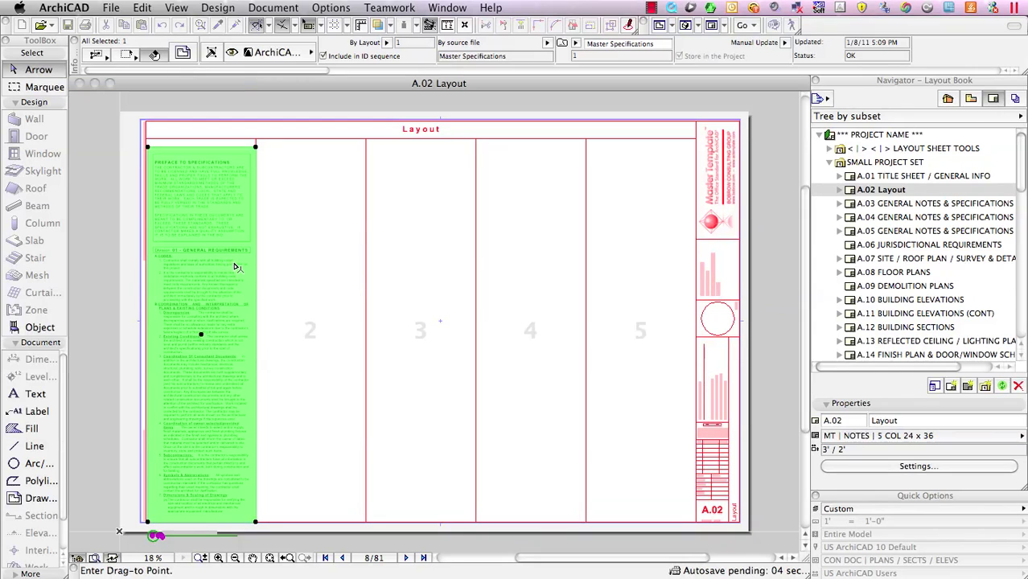
click(240, 267)
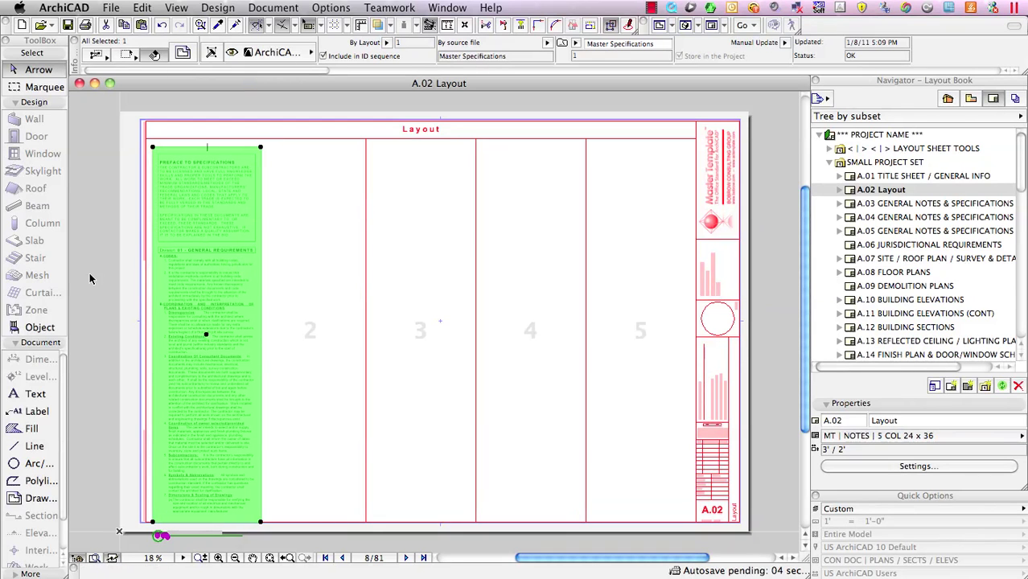
Step: Zoom into the bottom-left of the first spec page to read its drawing title
click(219, 559)
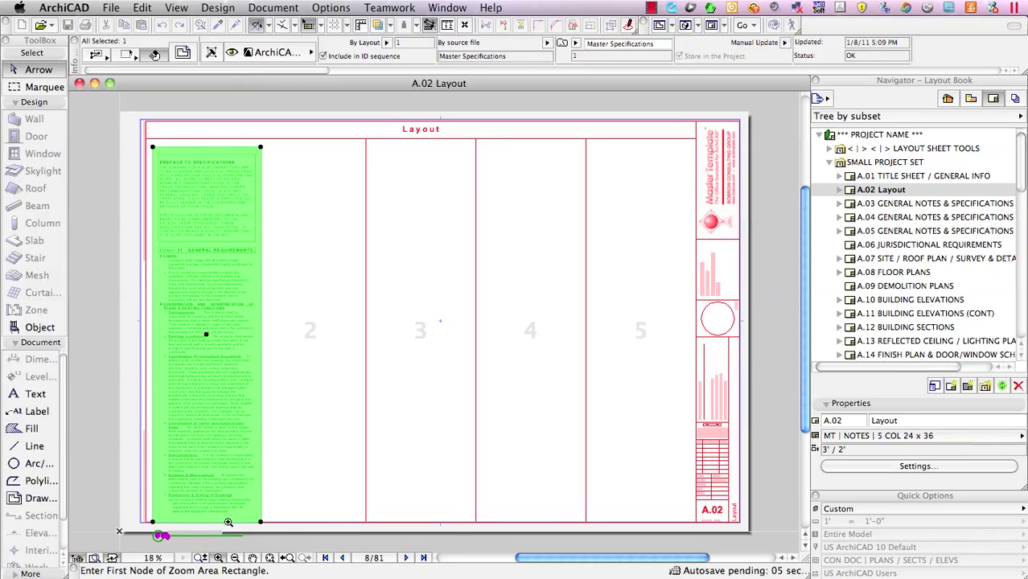
click(136, 494)
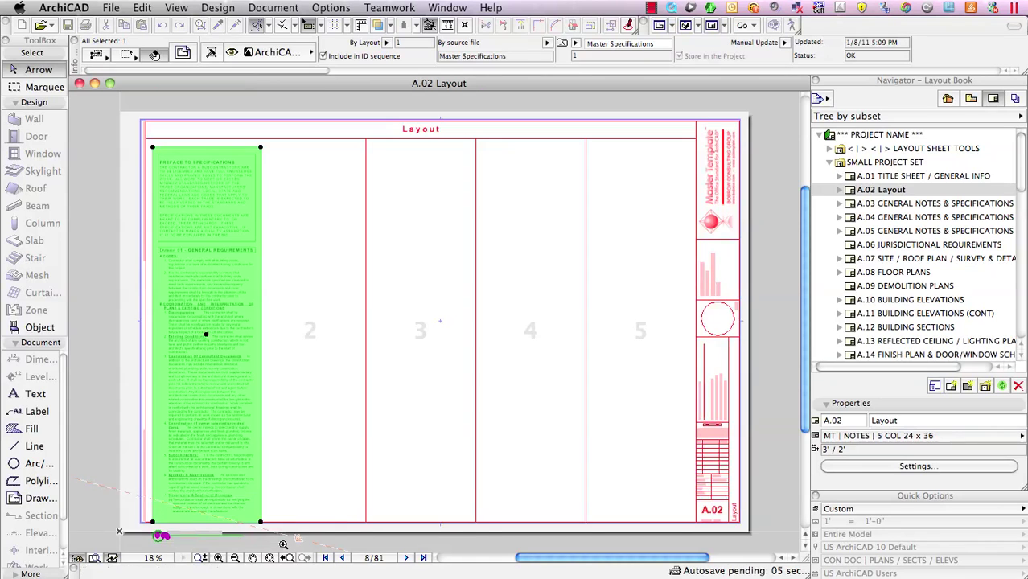
click(283, 539)
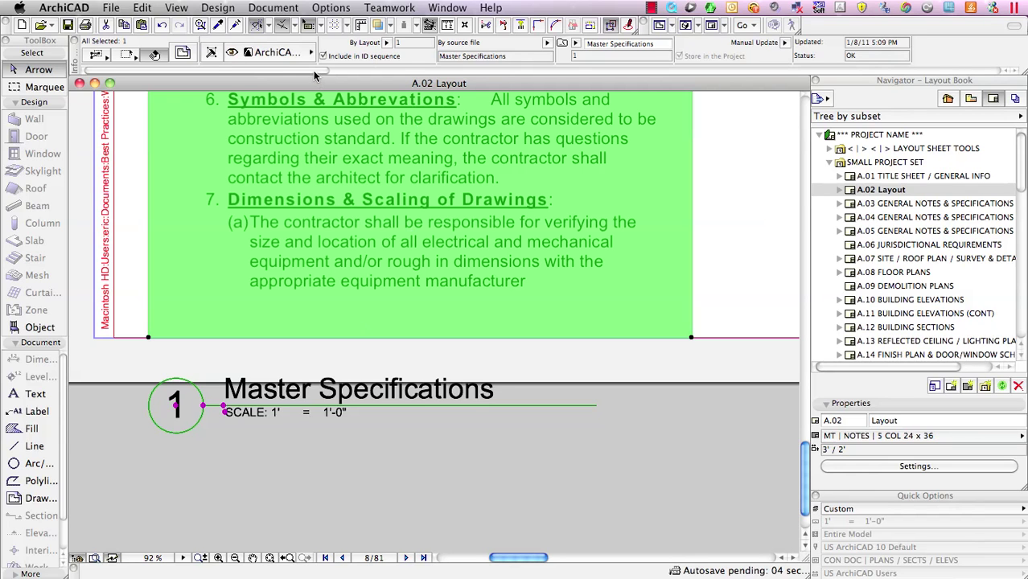
Step: Set the placed drawing's Title to No Title, then fit the sheet in view
click(184, 53)
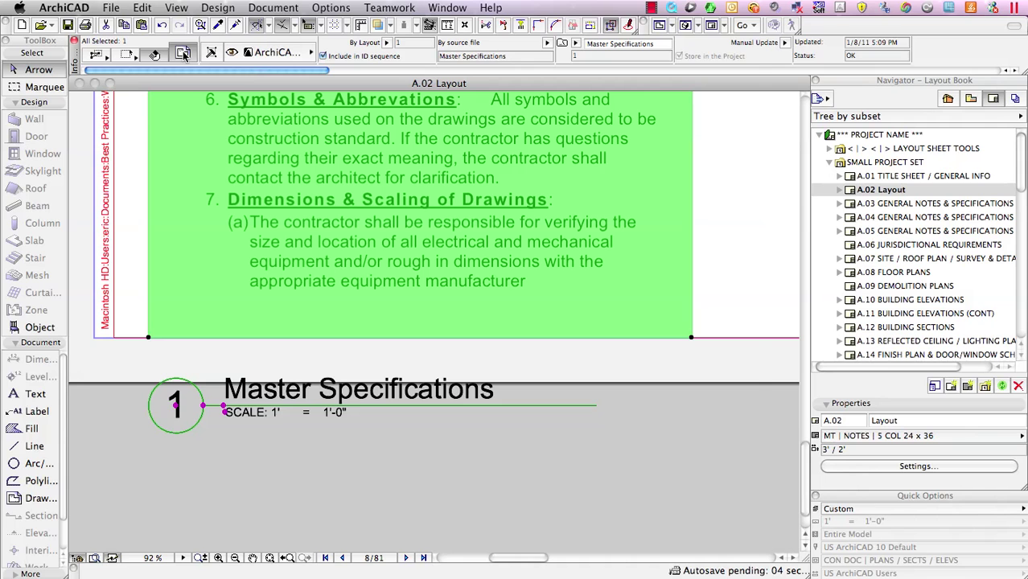
click(476, 332)
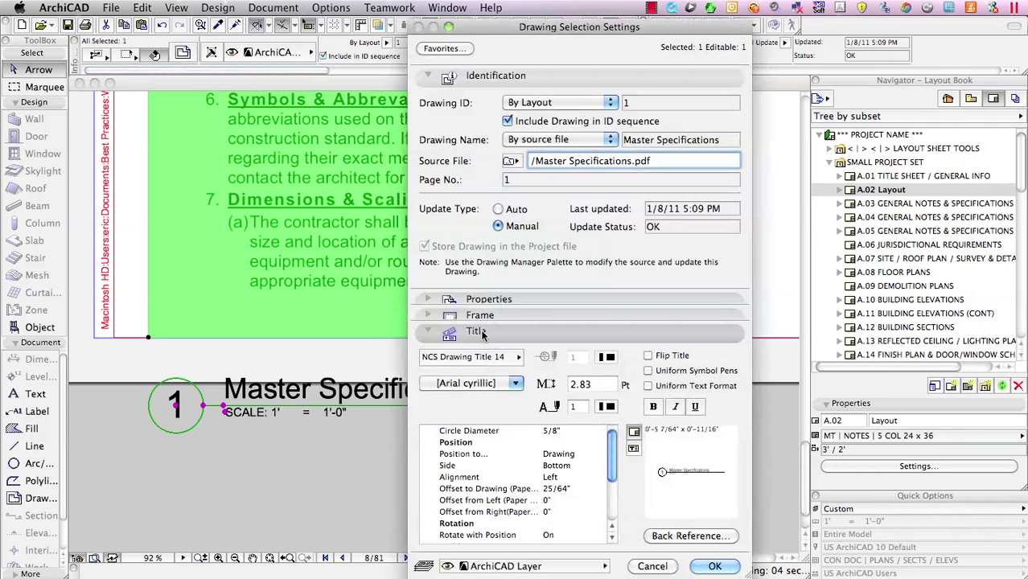
click(505, 359)
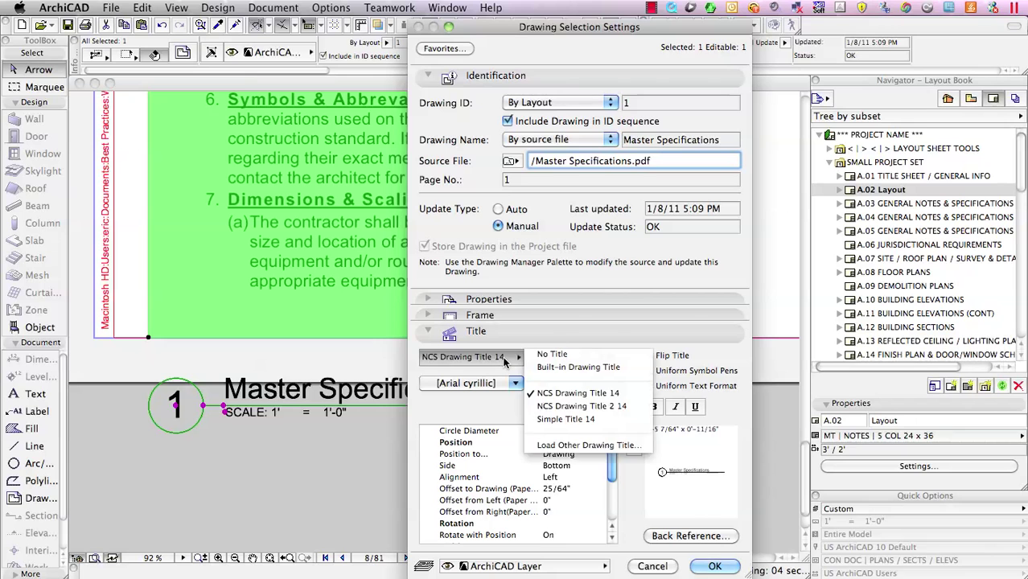
click(554, 356)
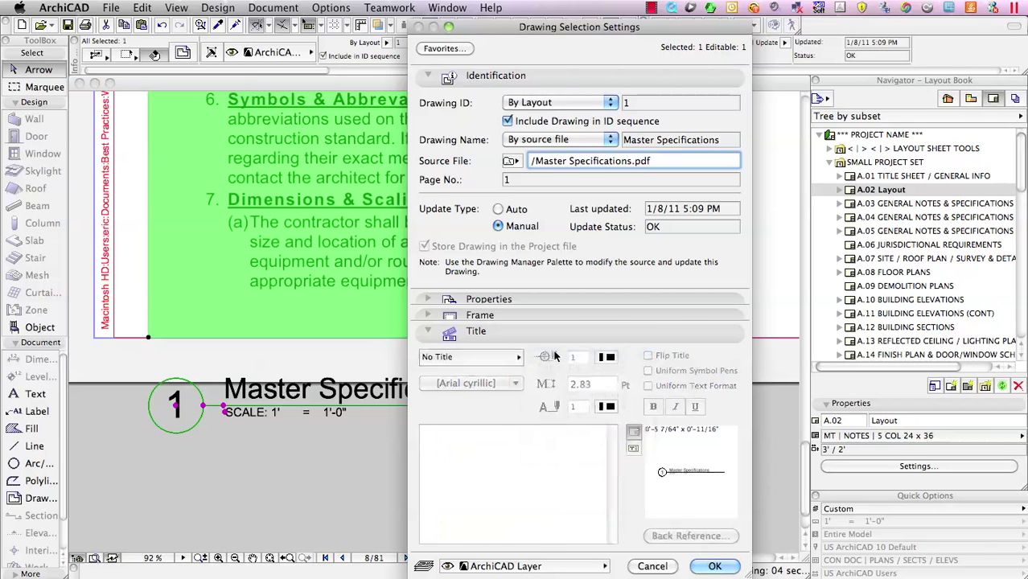
key(Return)
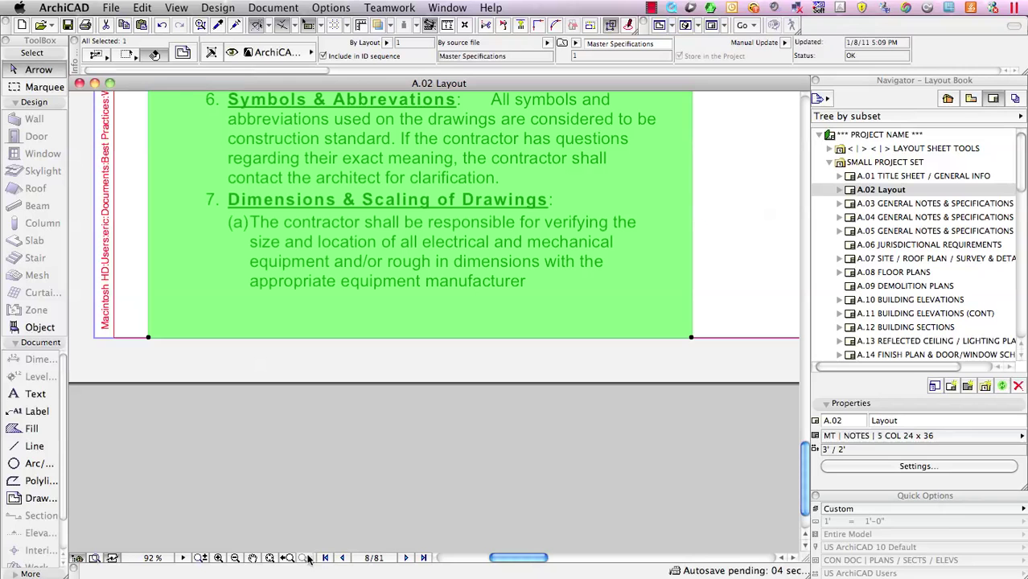
click(271, 558)
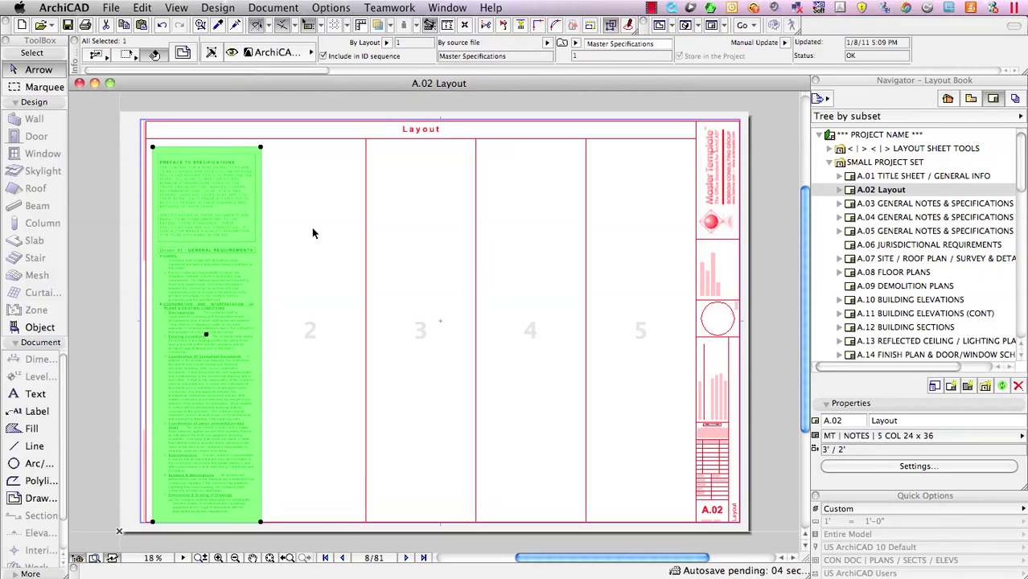
Step: Eyedropper the first spec page's drawing settings as the default, then deselect
click(217, 26)
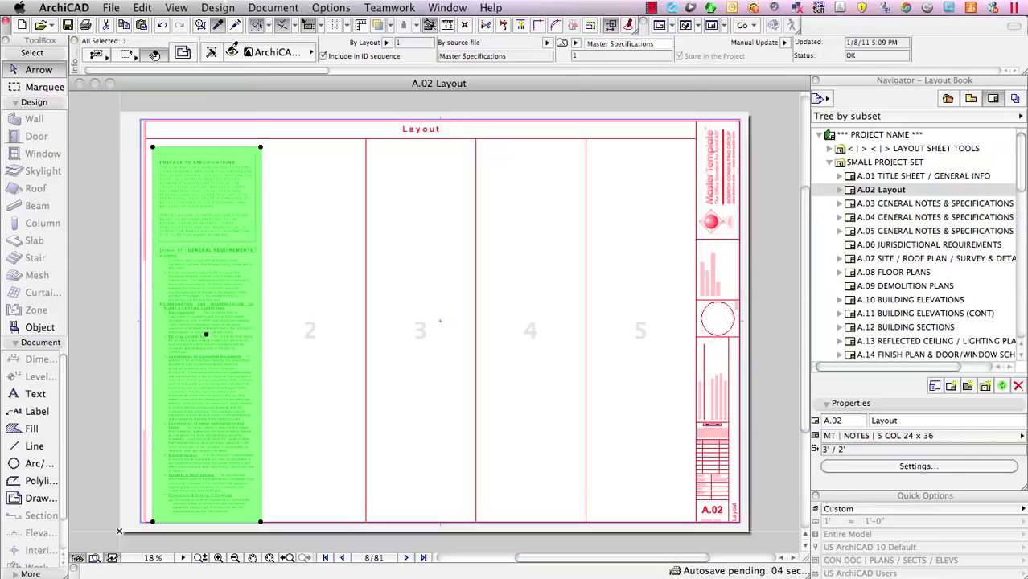
click(262, 151)
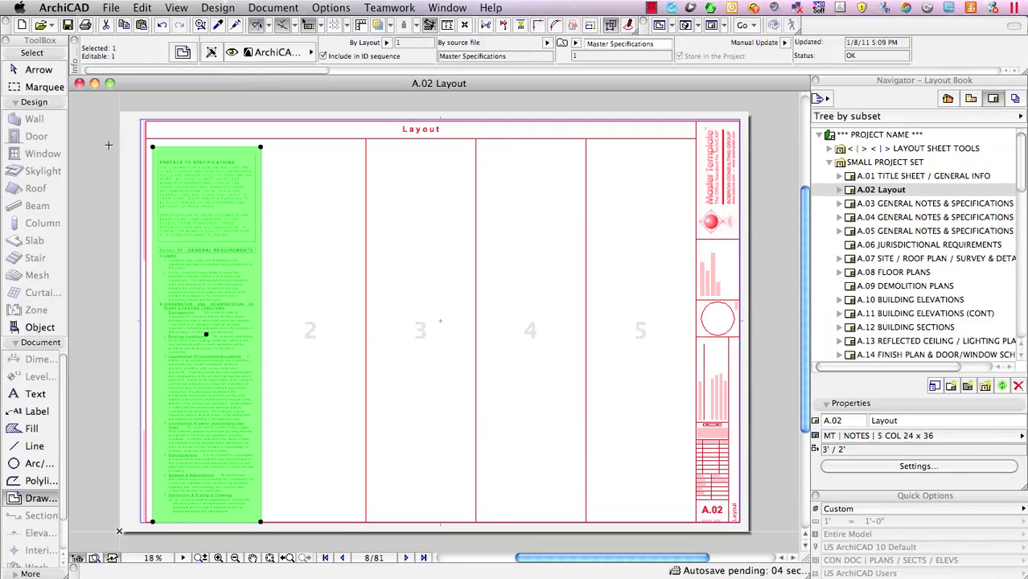
key(Escape)
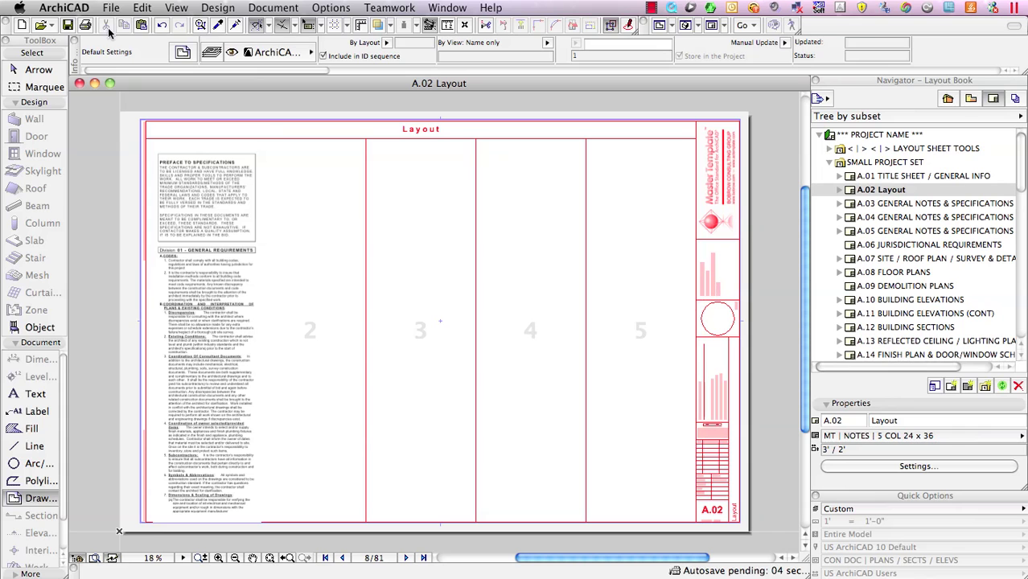
Step: Place page 2 of Master Specifications.pdf into A.02's second column, then deselect it
click(111, 9)
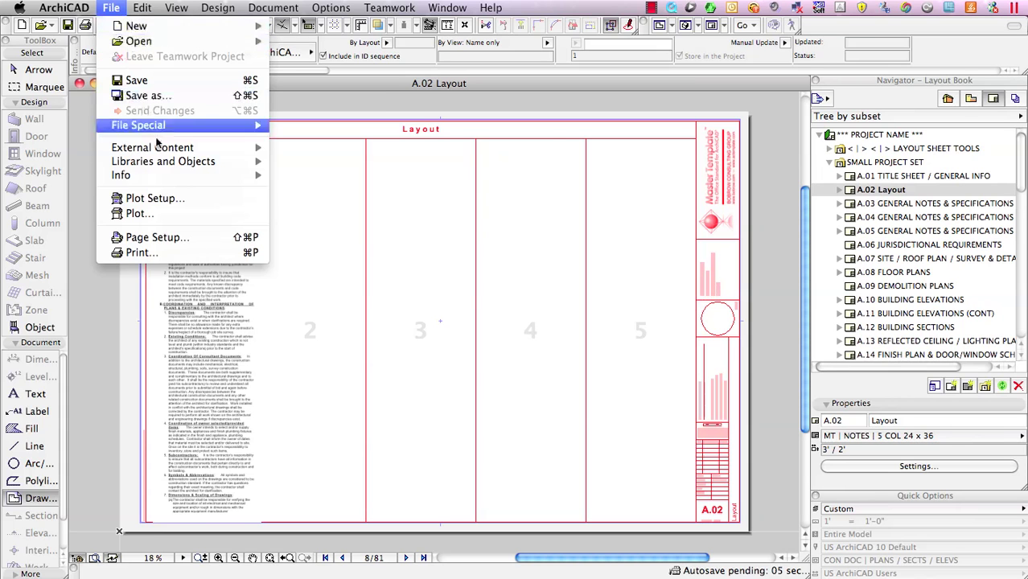
mouse_move(159, 150)
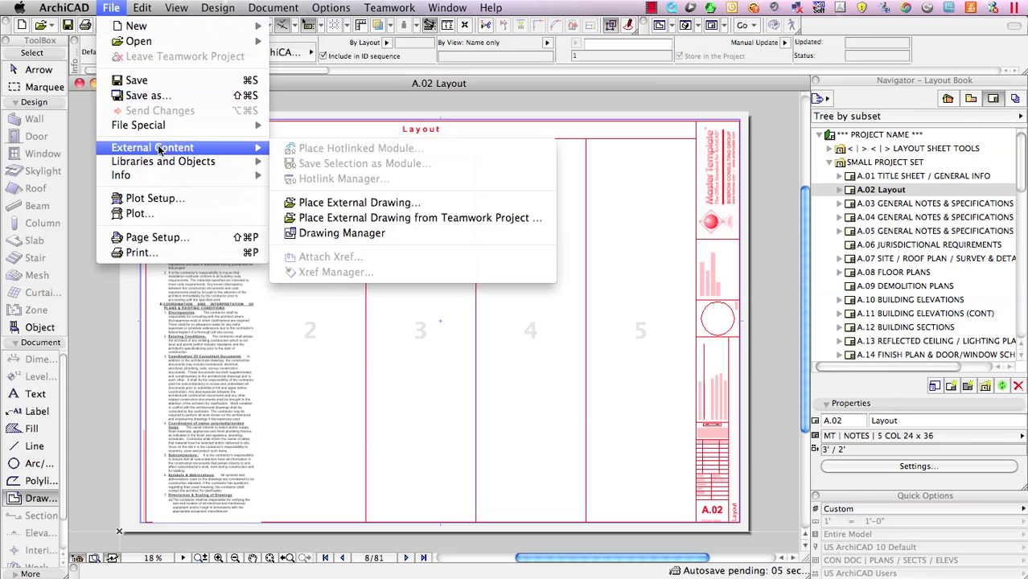
click(328, 205)
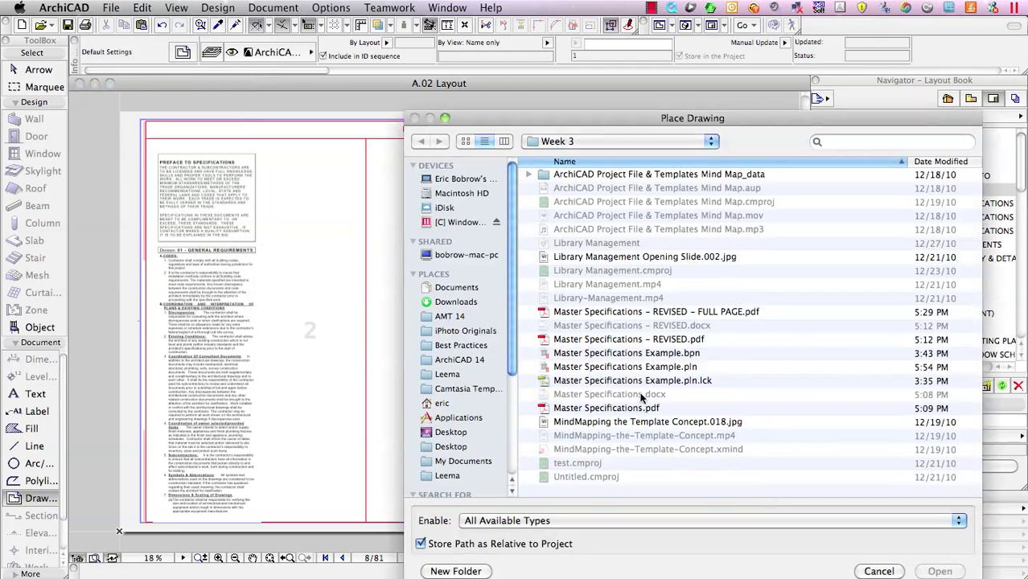
click(642, 408)
click(940, 571)
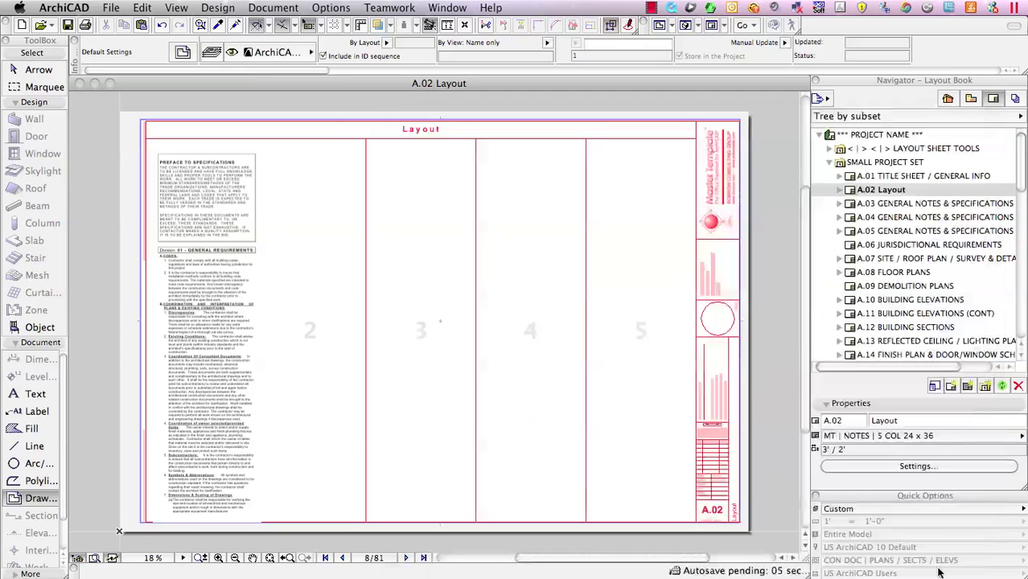
click(457, 239)
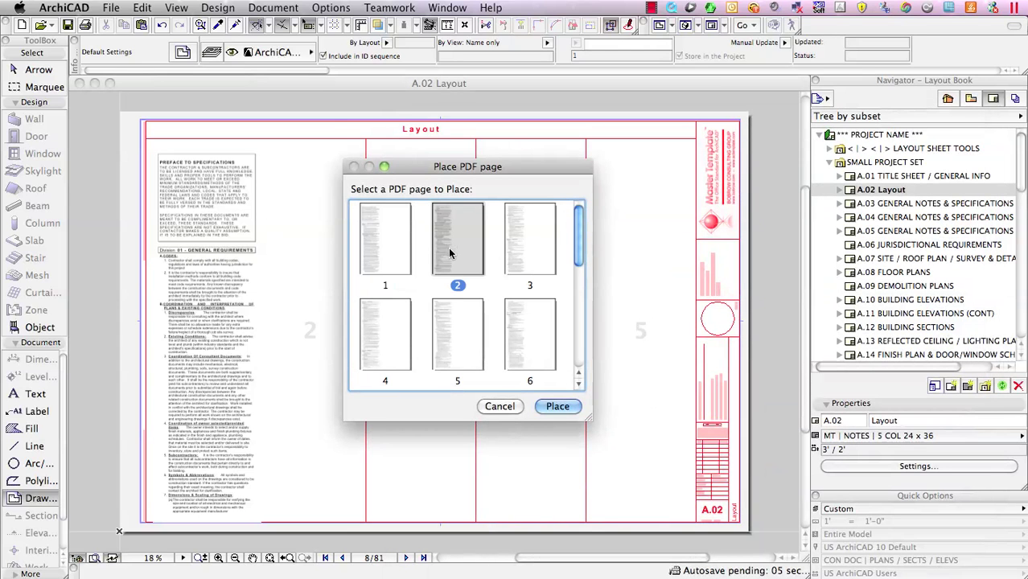
click(557, 407)
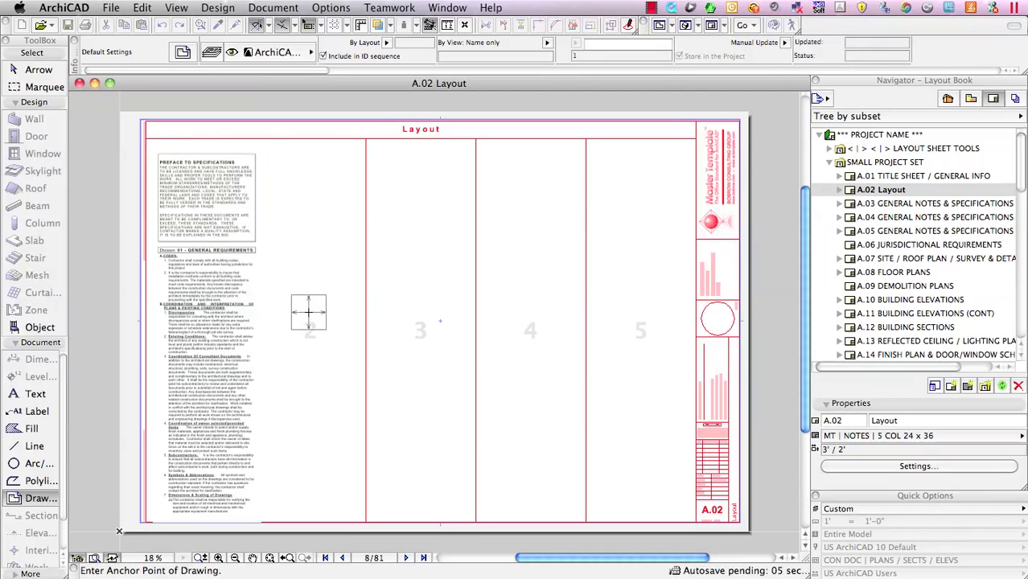
click(308, 312)
click(308, 313)
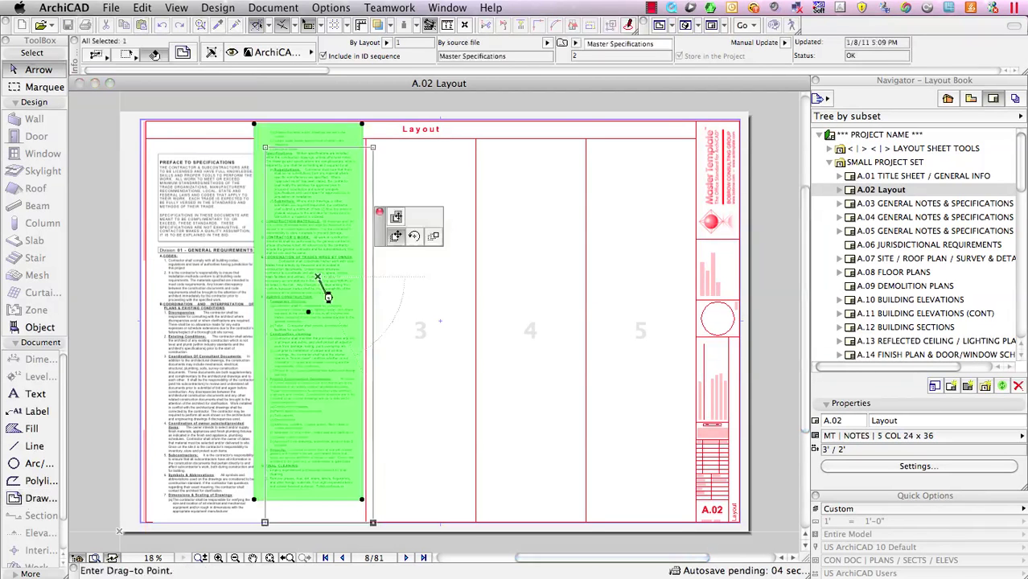
key(Escape)
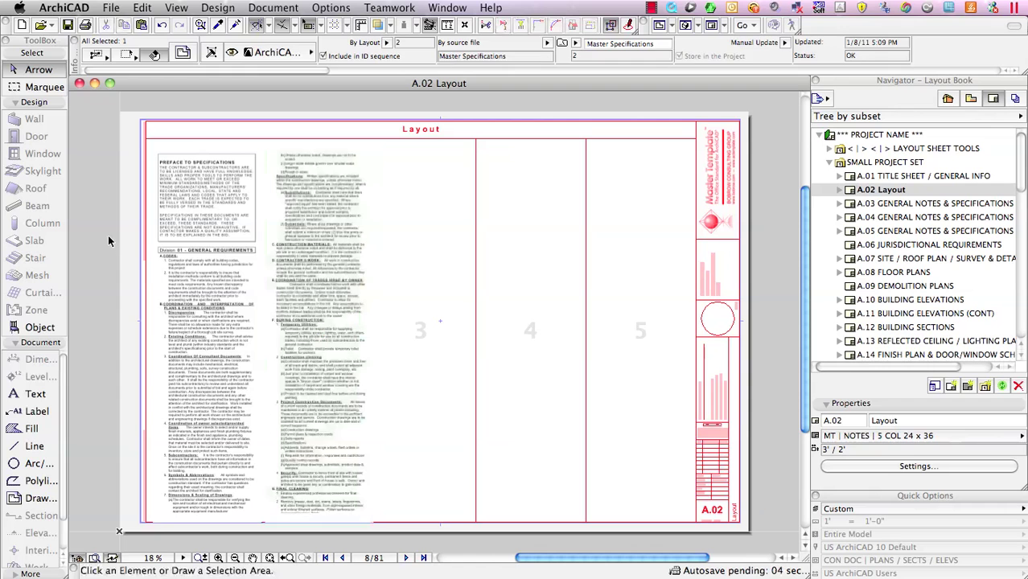
Step: Open layout A.03 and select the spec pages in columns one, two and three
double_click(912, 206)
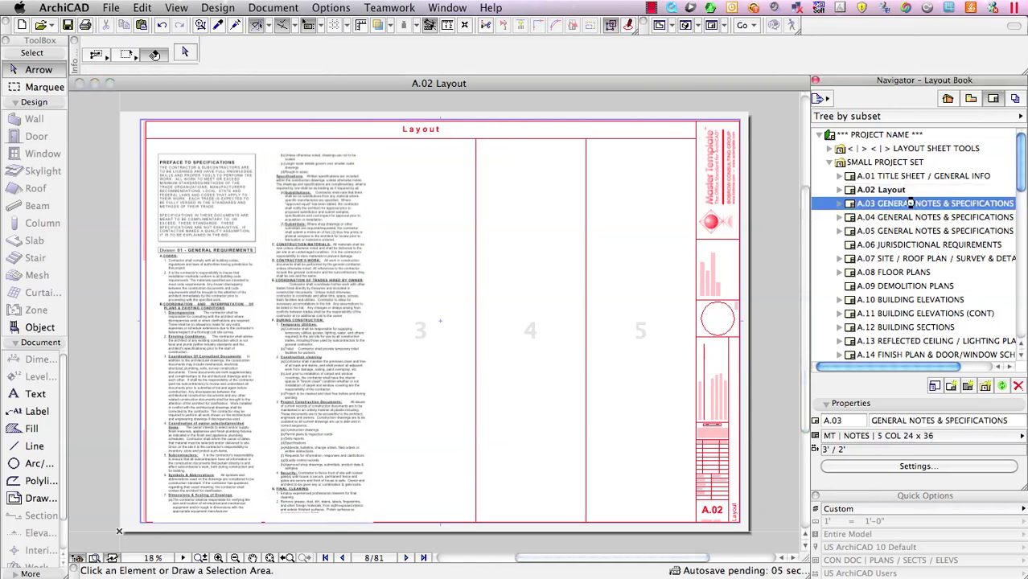
click(197, 360)
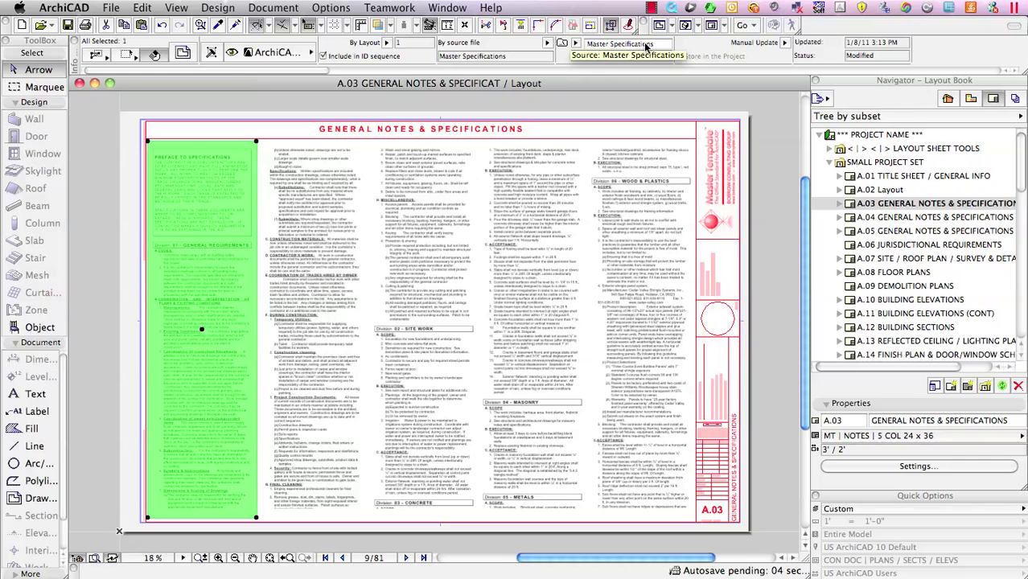
click(346, 249)
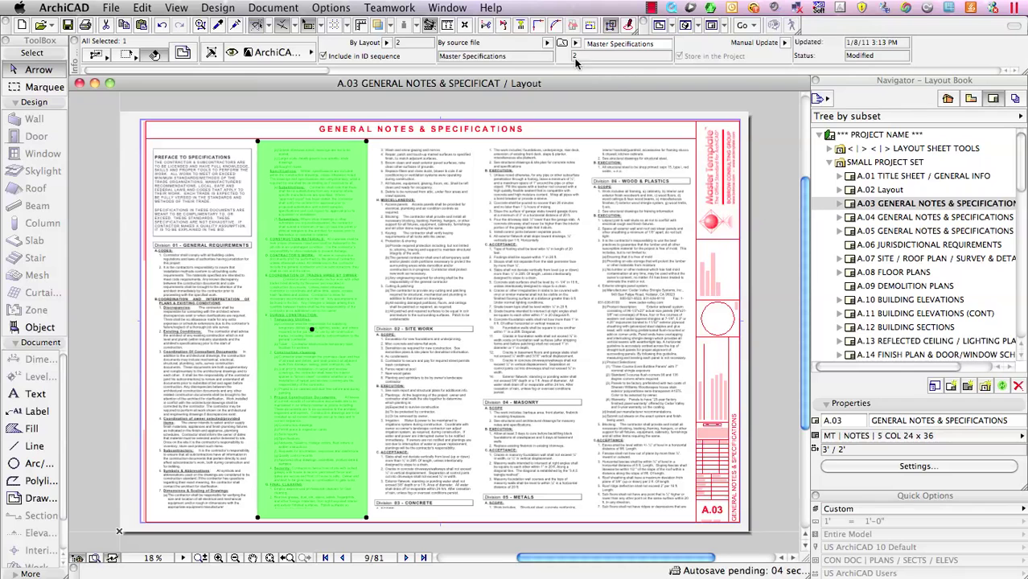
click(441, 233)
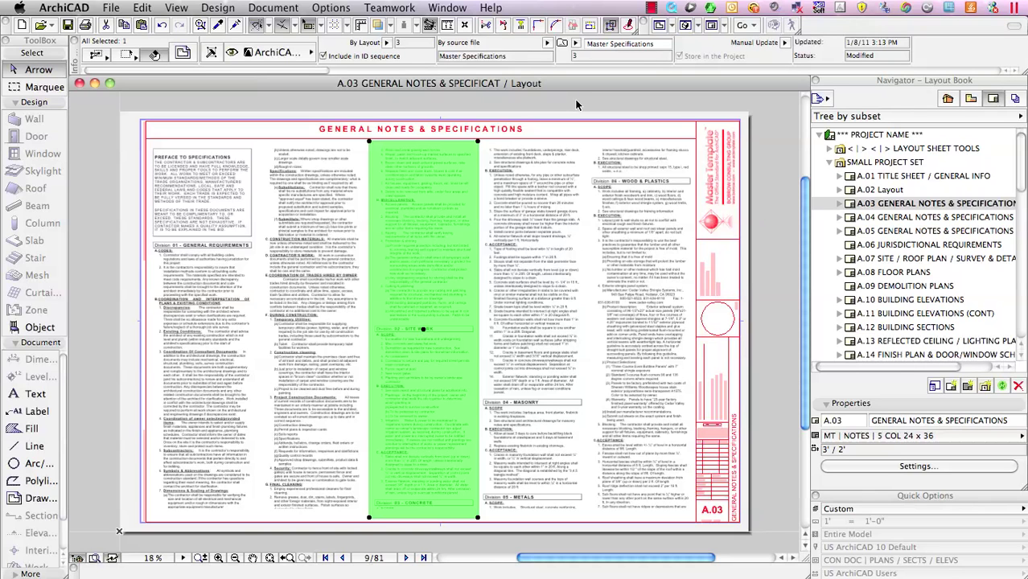
Step: In Word, print the edited spec to PDF, replacing Master Specifications.pdf, and return to ArchiCAD
key(super+Tab)
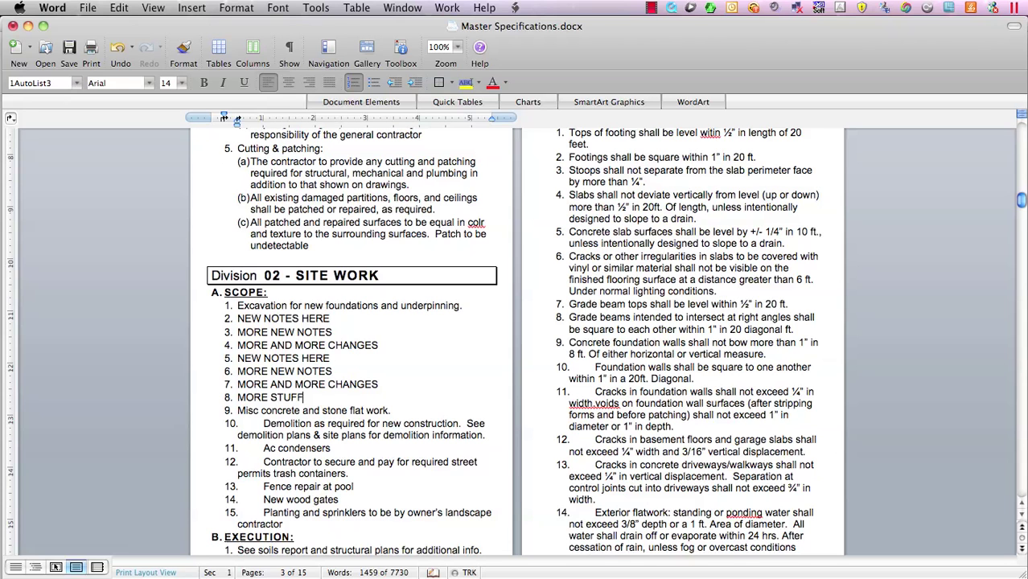
click(181, 348)
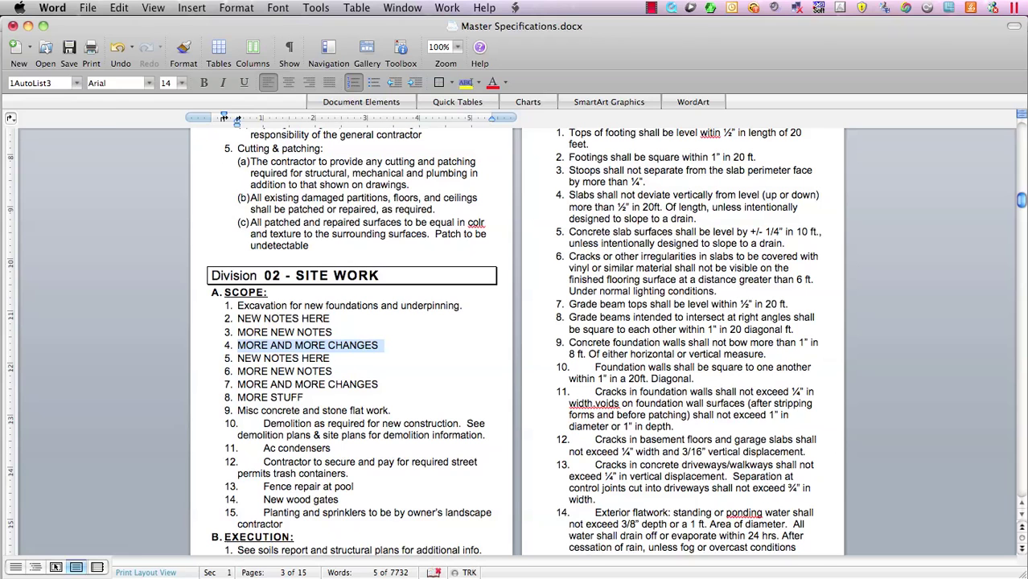
click(94, 10)
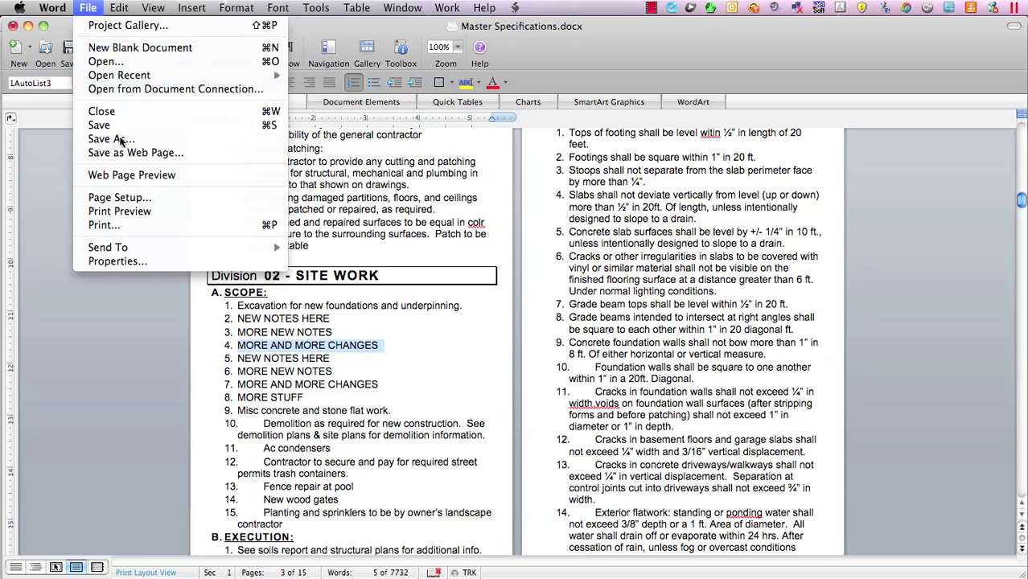
click(122, 226)
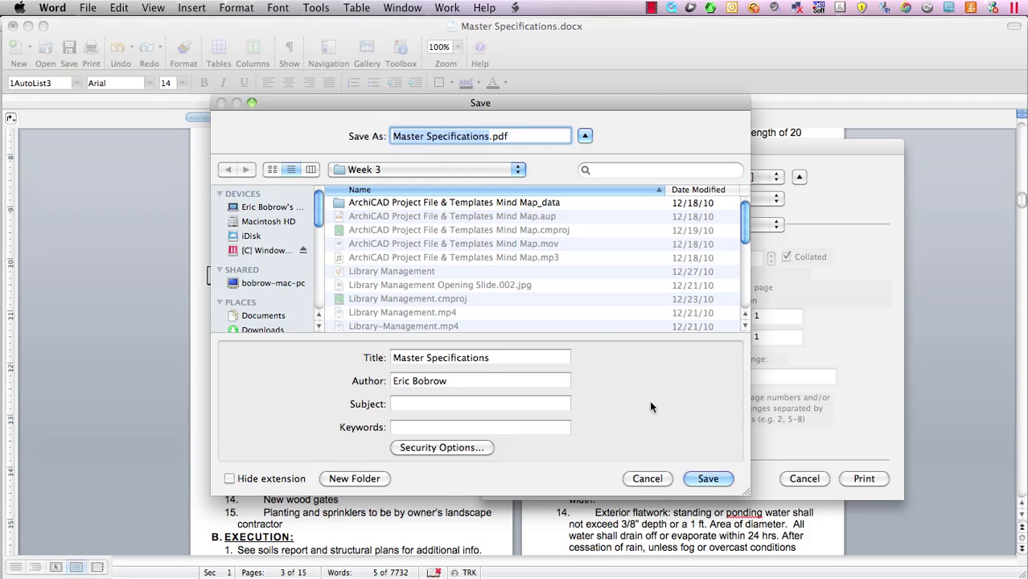
click(704, 478)
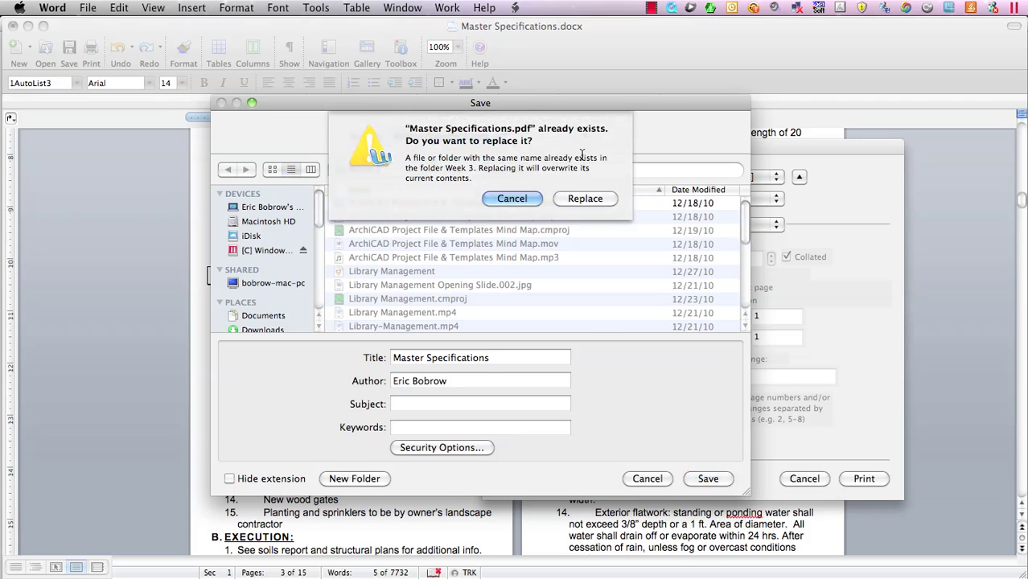
click(585, 199)
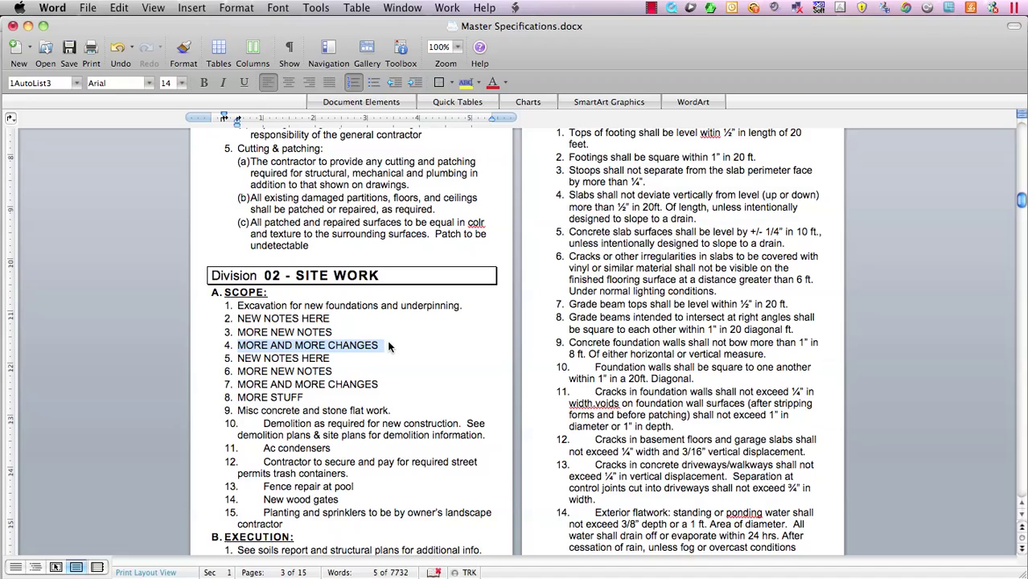
key(super+Tab)
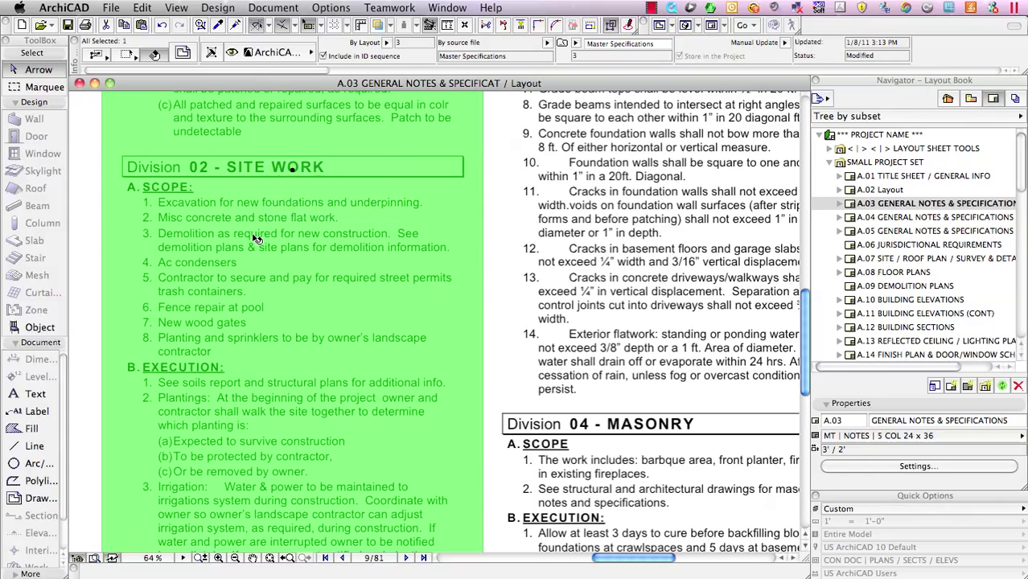
Step: Update the A.03 drawings from the Navigator and confirm the spec drawing's status is OK
key(Escape)
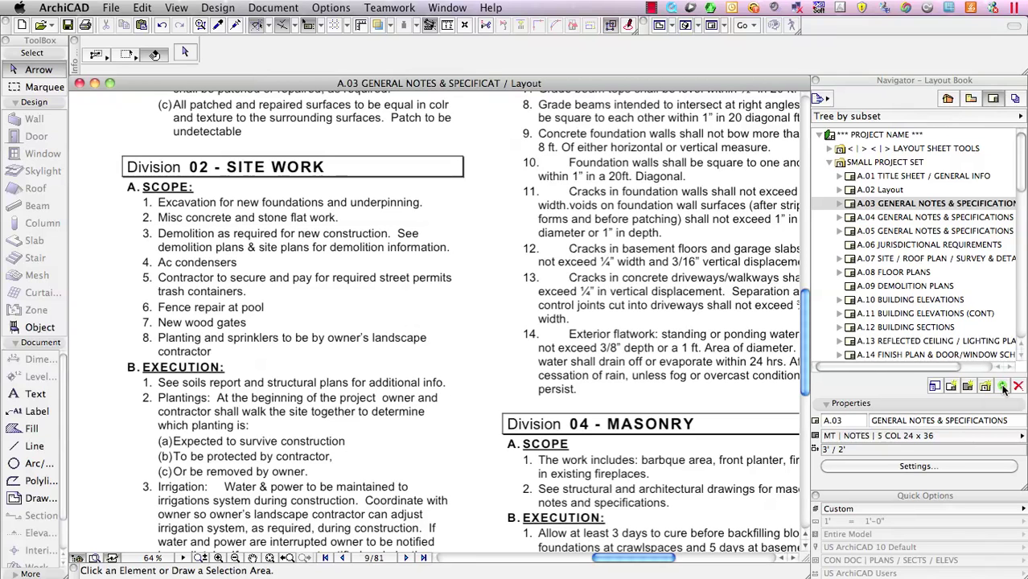
click(1004, 388)
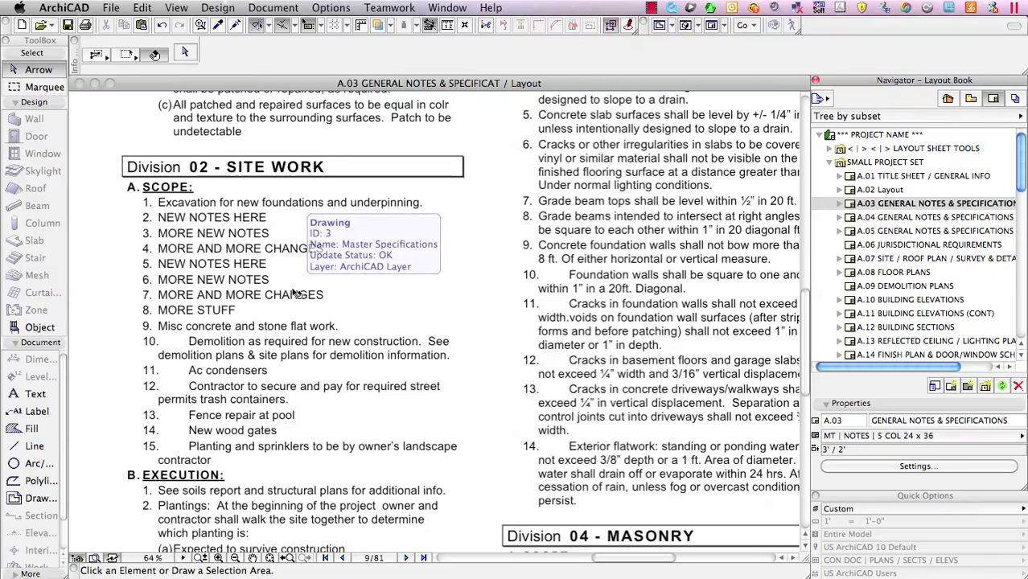
click(296, 295)
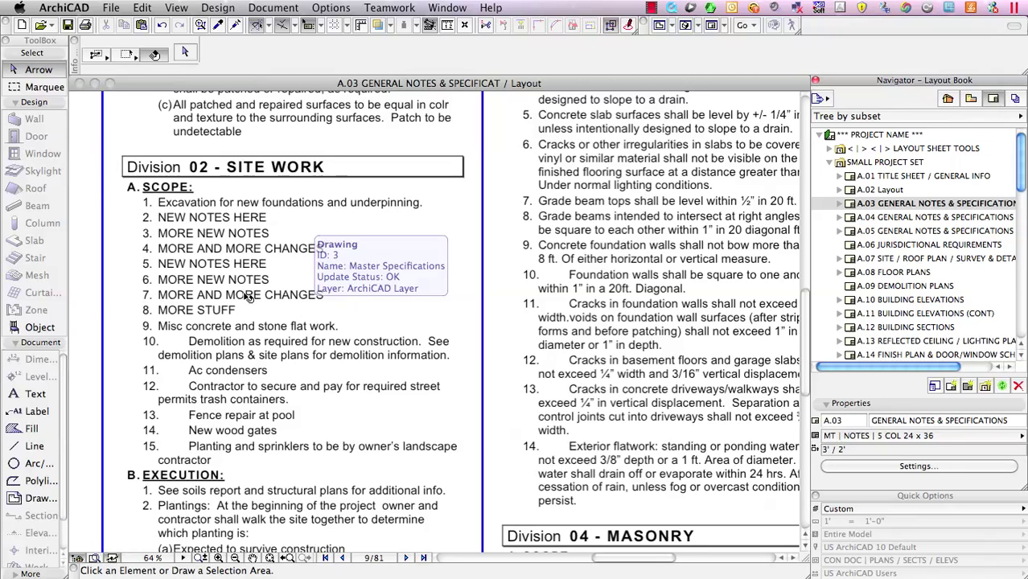
key(Escape)
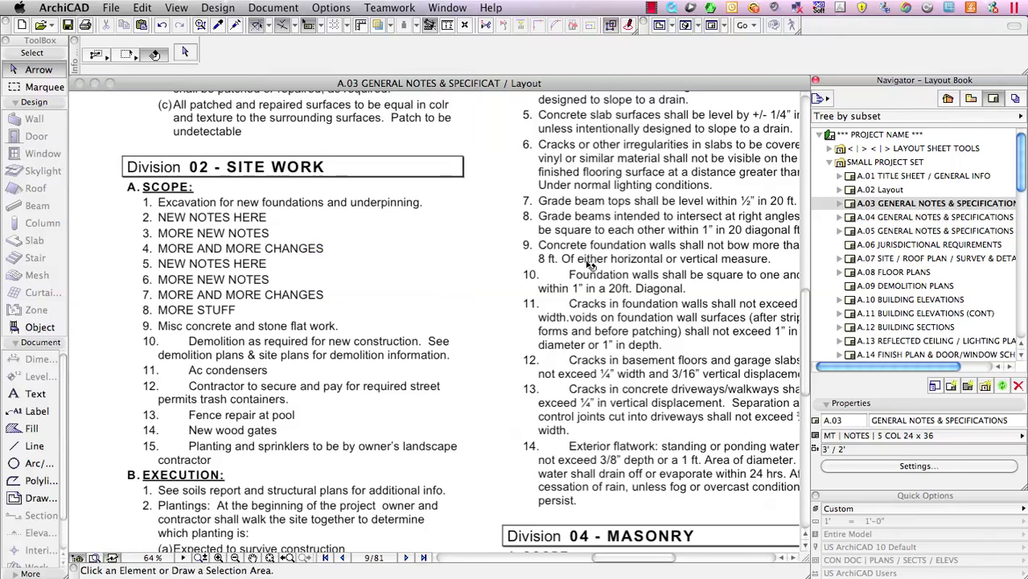
click(635, 235)
key(Escape)
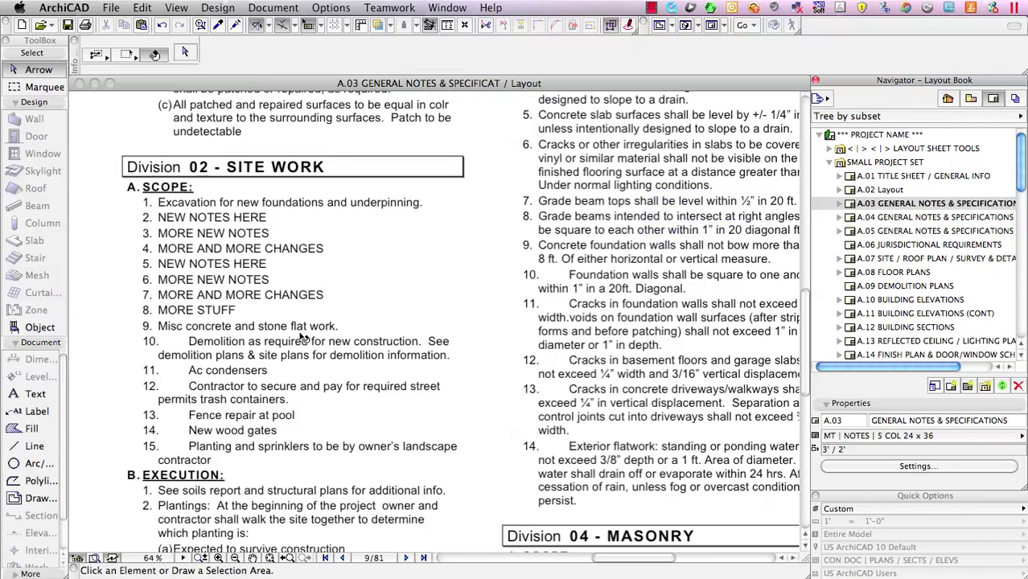
Step: Open layout A.04, fit it, and sort the Drawing Manager by Placed To
double_click(852, 222)
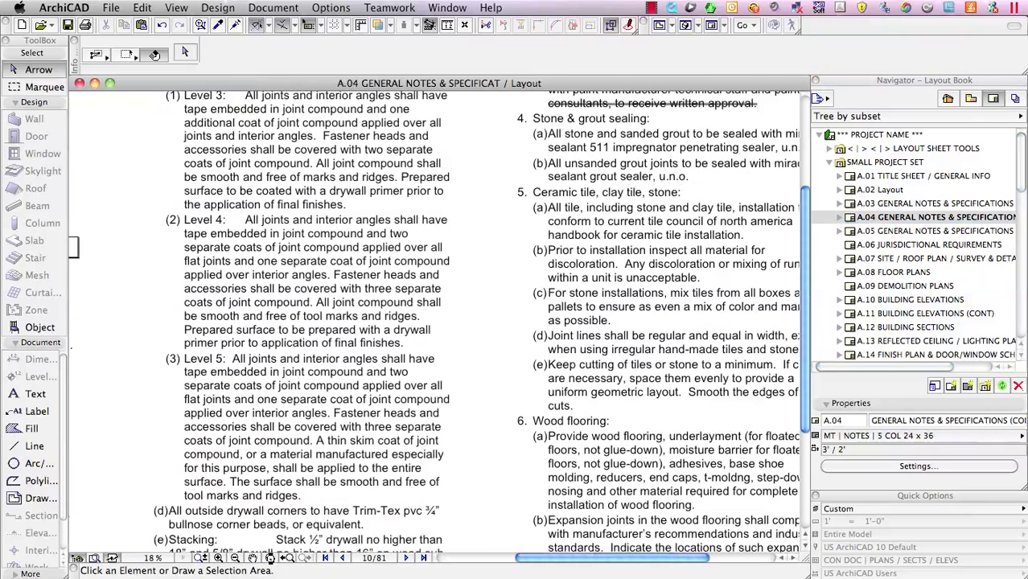
click(271, 559)
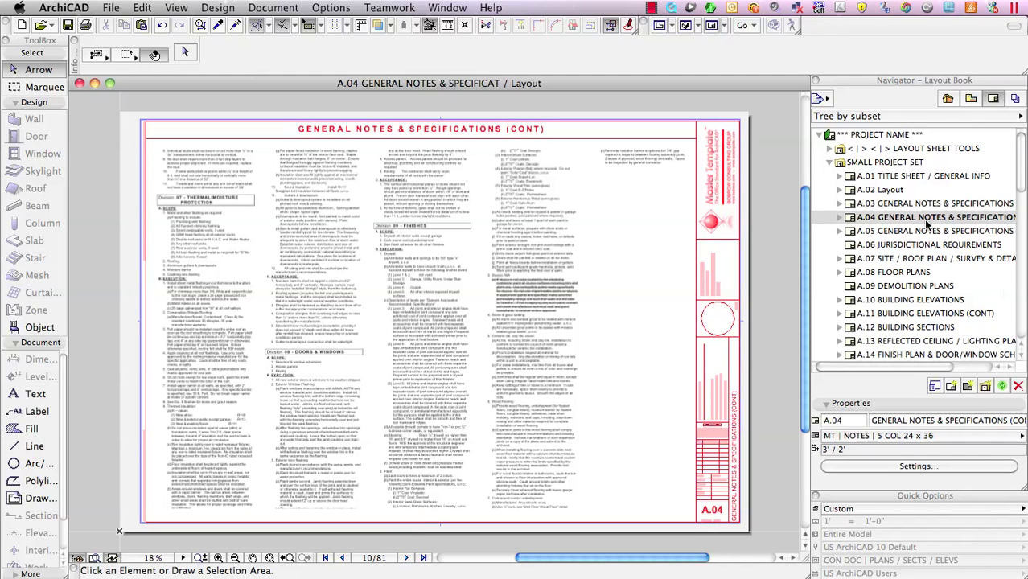
click(821, 99)
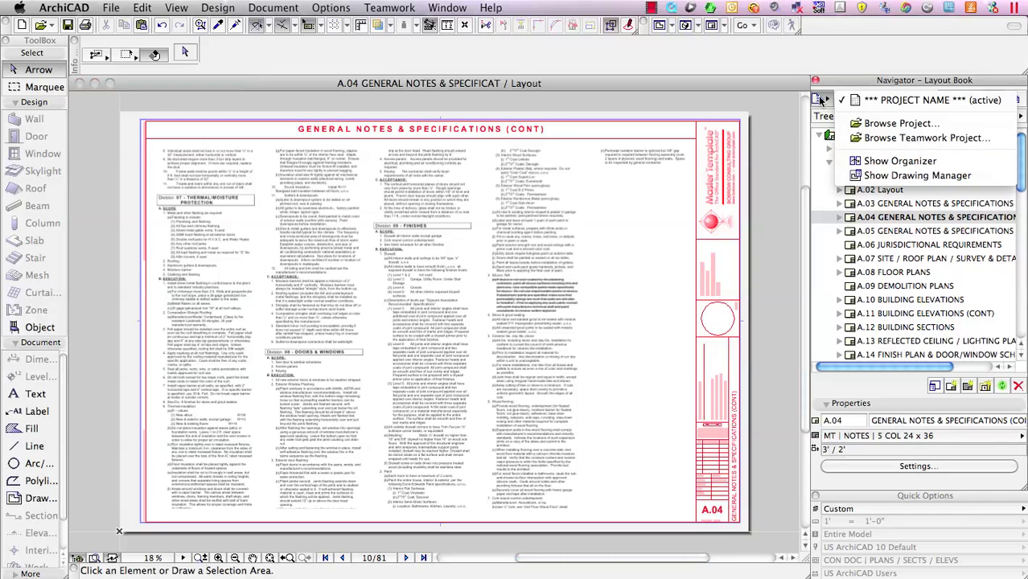
click(890, 176)
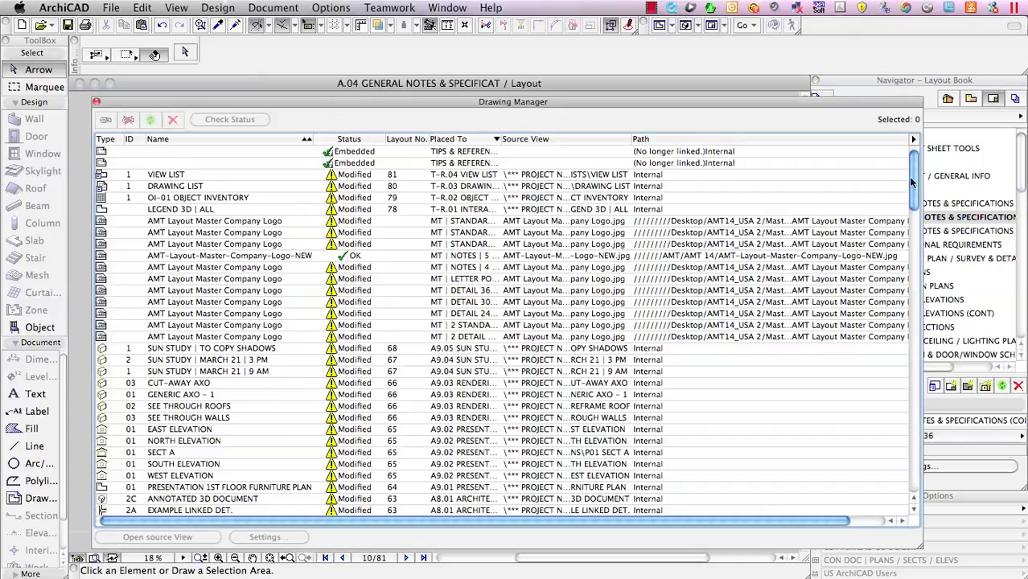
mouse_move(918, 185)
mouse_down()
mouse_move(918, 224)
mouse_move(926, 111)
mouse_up()
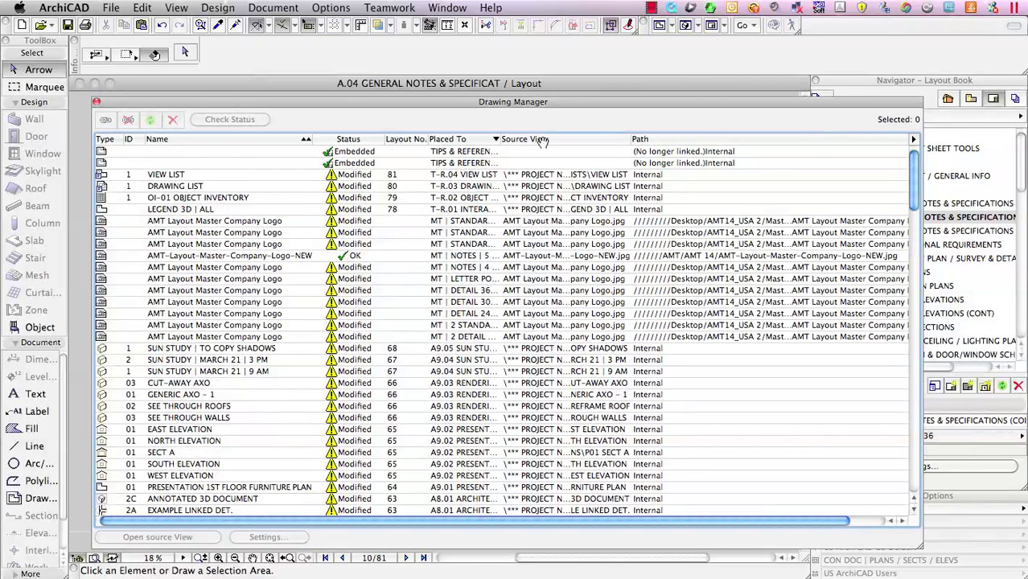
click(465, 139)
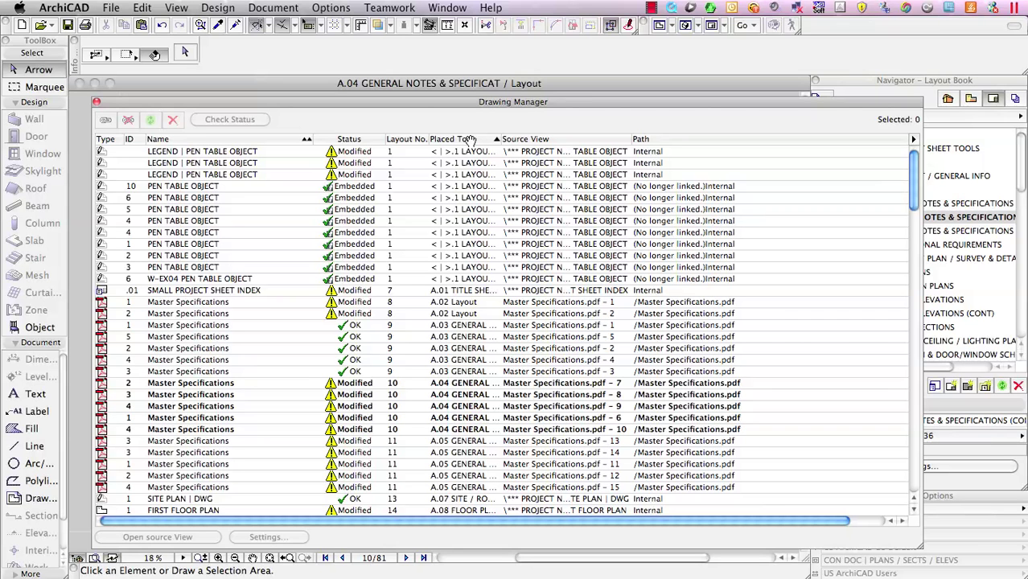
drag(915, 191, 914, 210)
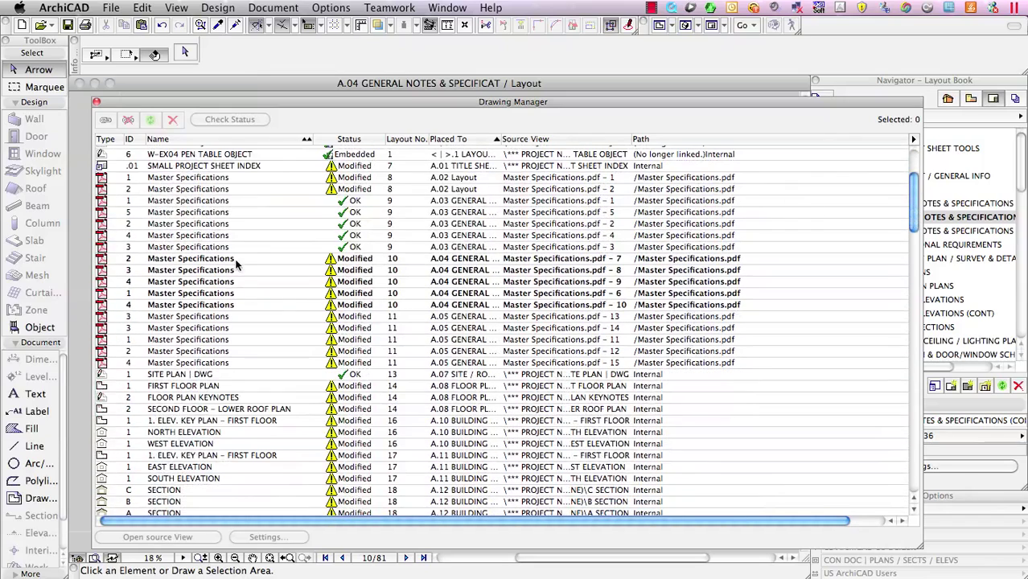
Step: Select the ten A.04 and A.05 Master Specifications drawings and update them
click(234, 259)
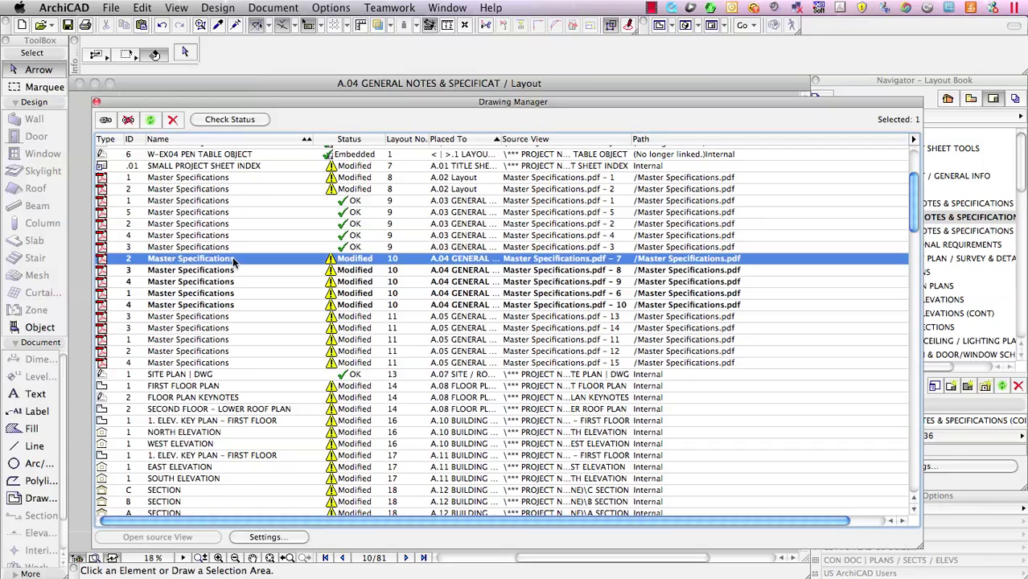
shift+click(229, 306)
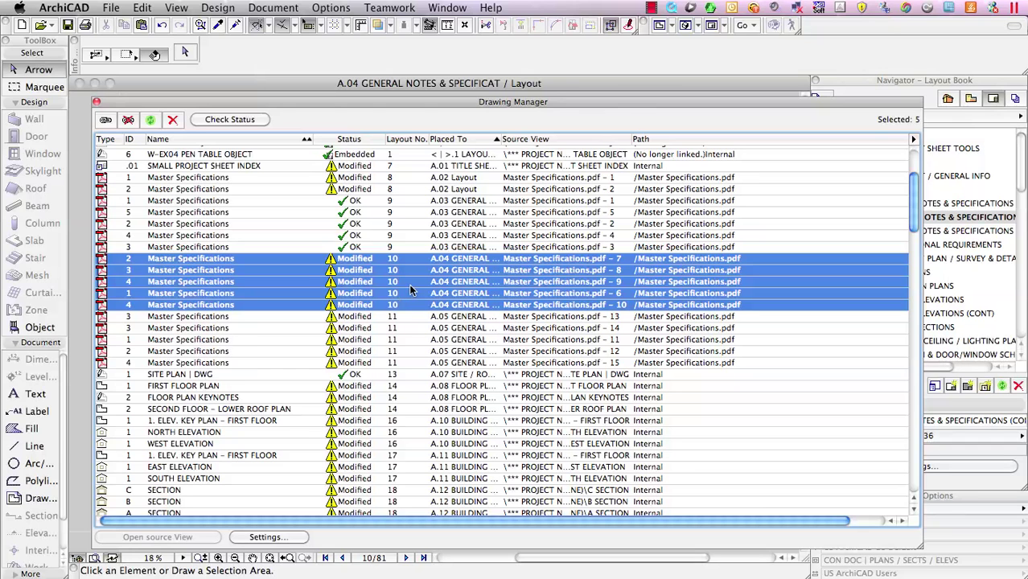
click(368, 201)
shift+click(366, 247)
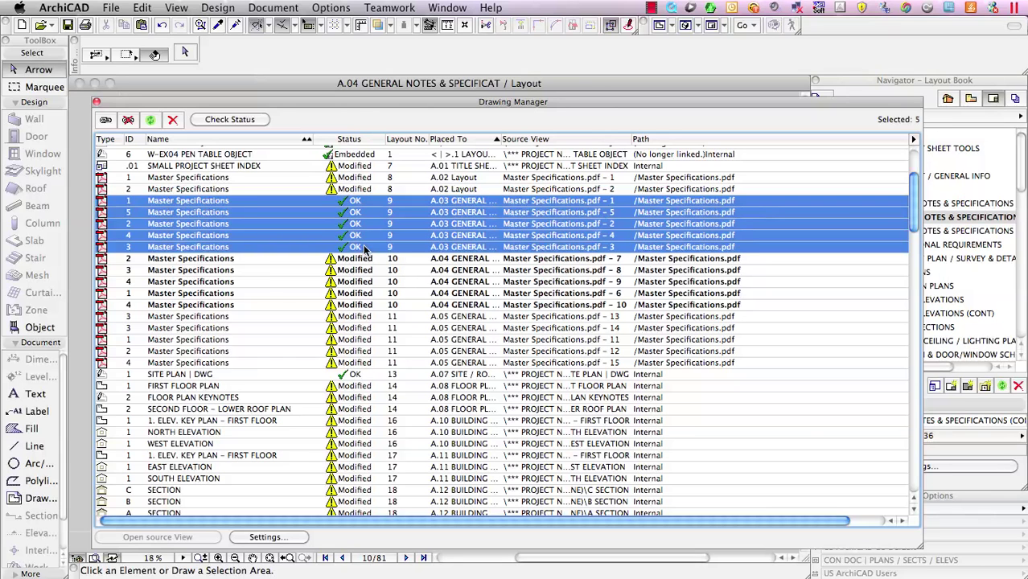
click(359, 260)
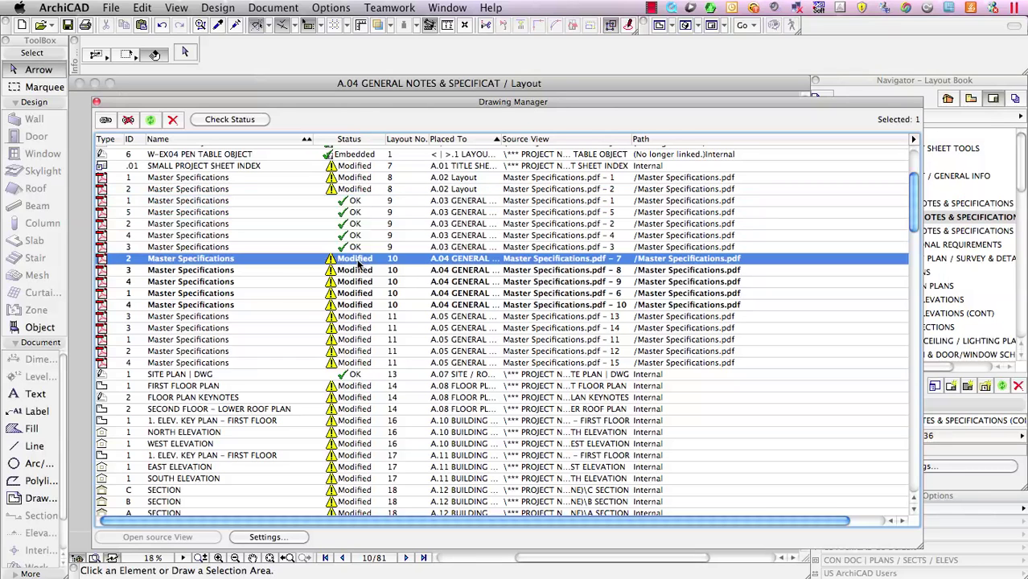
shift+click(355, 366)
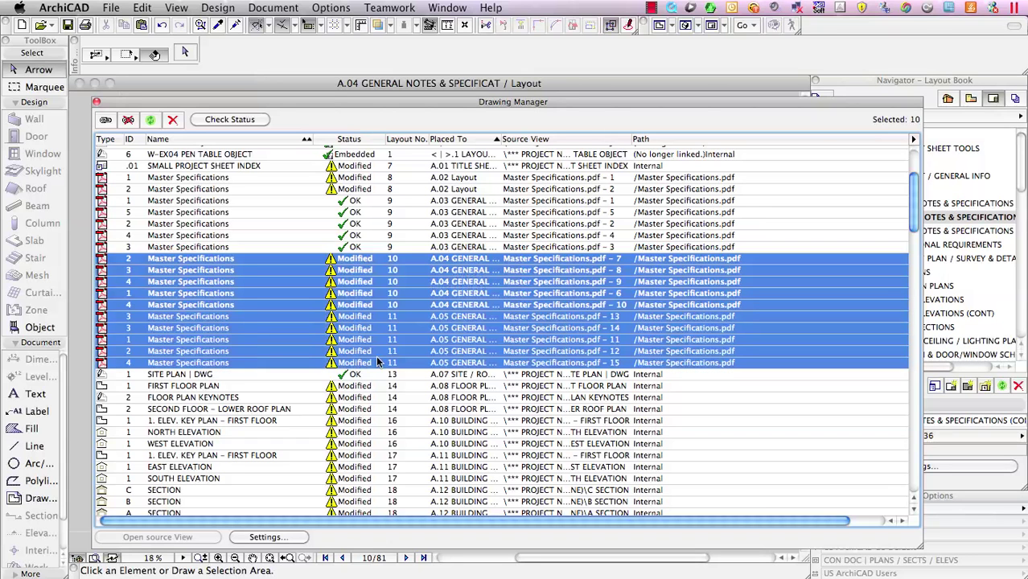
click(151, 120)
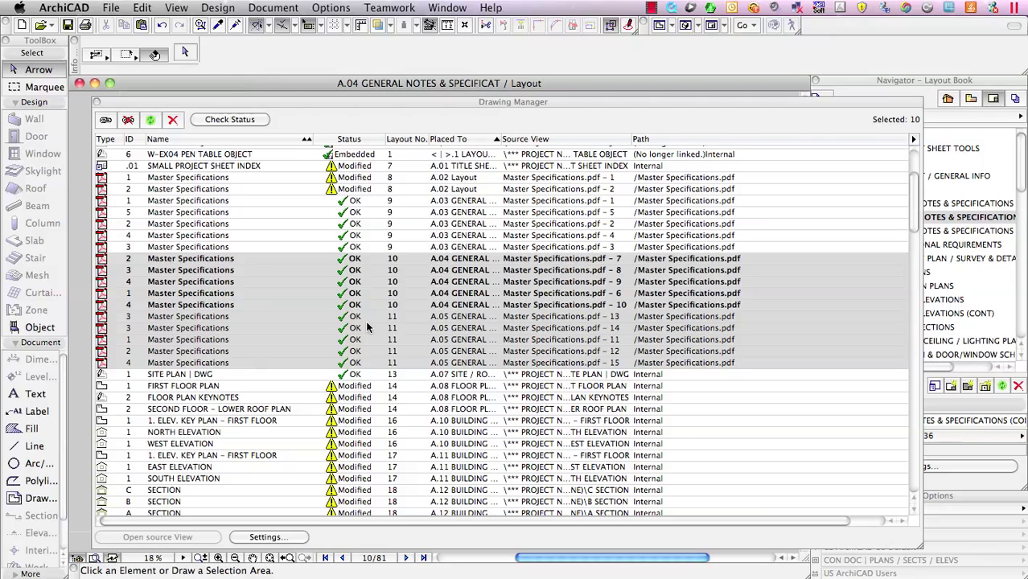
Step: Set Word's zoom to Whole Page on the Master Specifications document, then return to ArchiCAD
key(super+Tab)
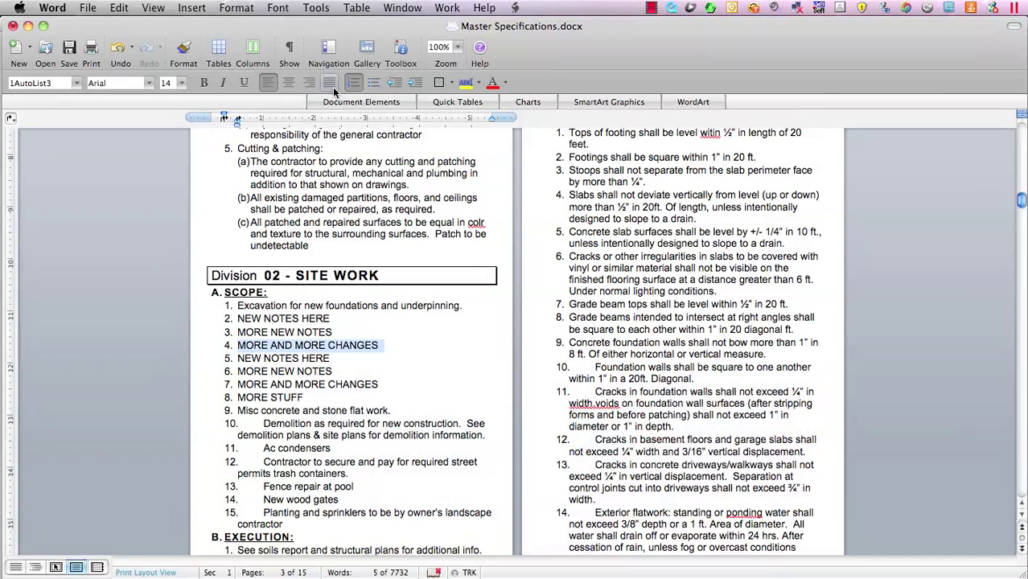
click(458, 46)
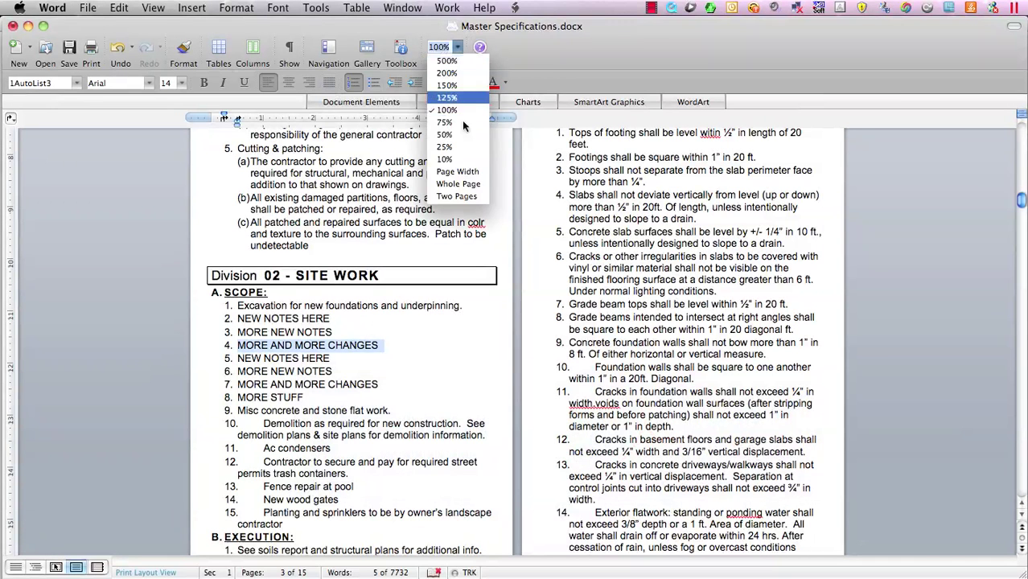
click(458, 184)
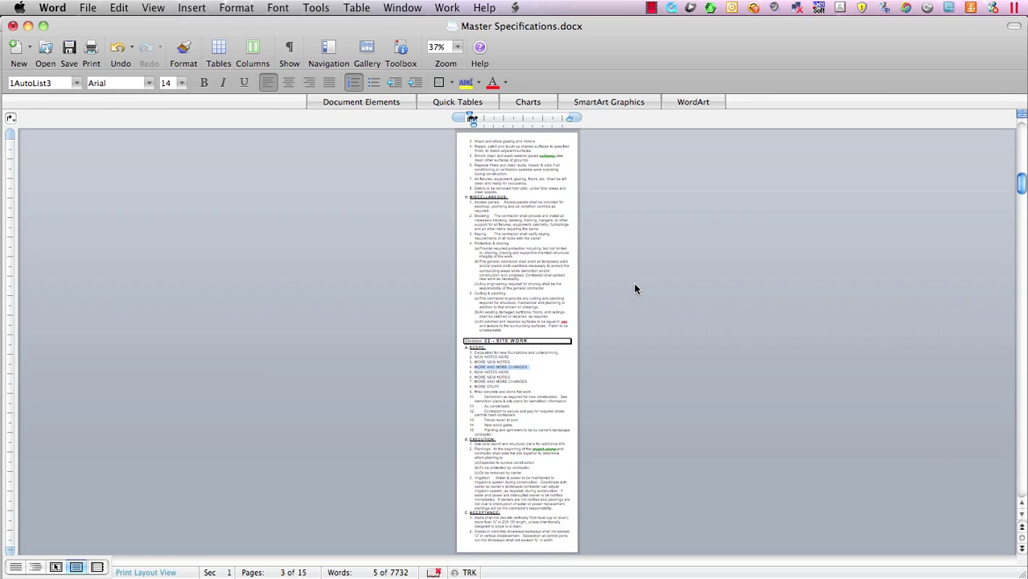
key(super+Tab)
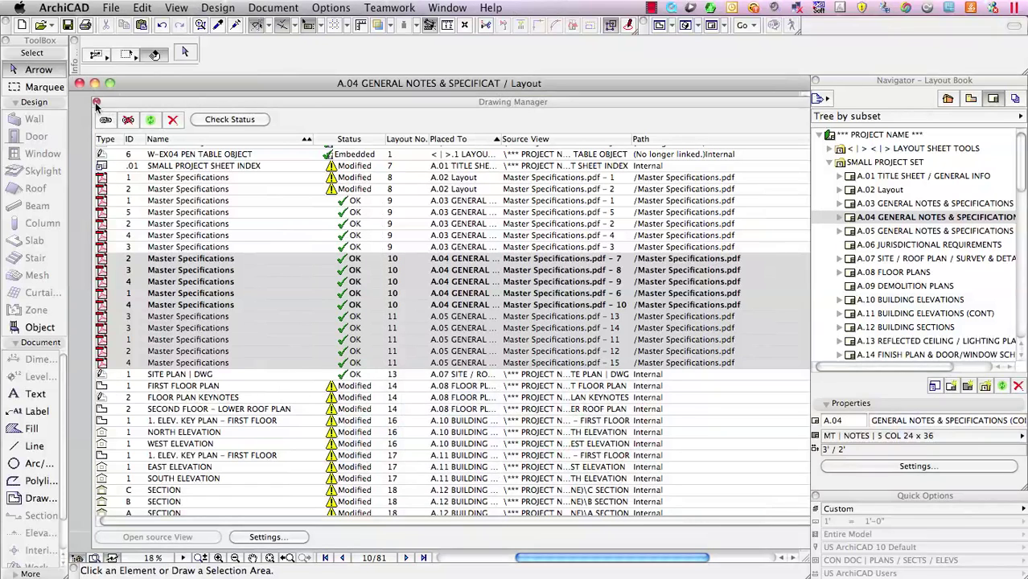
Step: Close the Drawing Manager to reveal the updated A.04 General Notes & Specifications (Cont) sheet
click(95, 102)
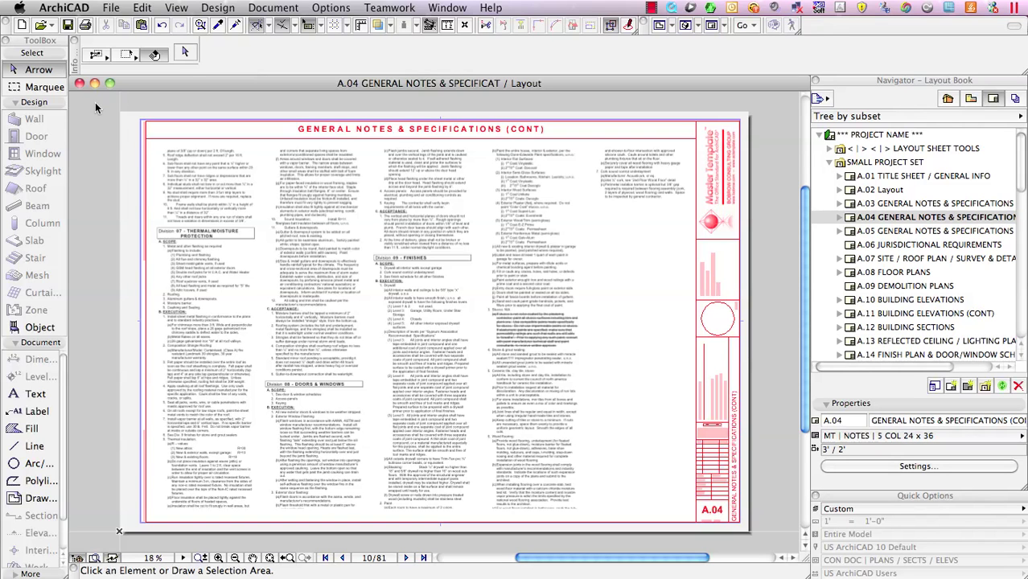